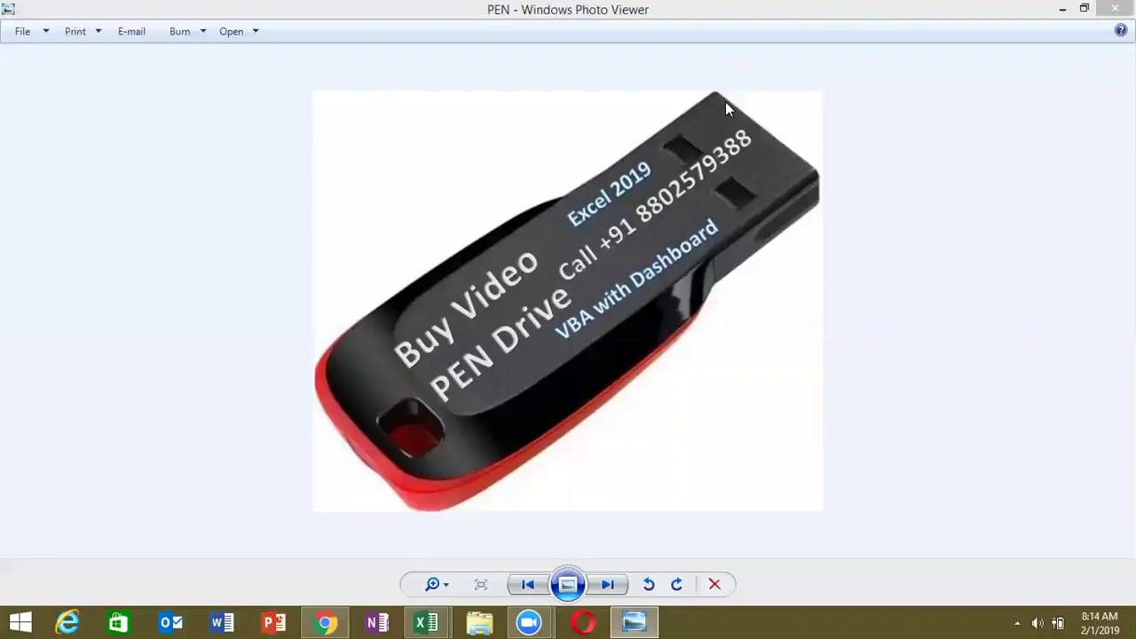
Step: Close the PEN image in Windows Photo Viewer and refresh the desktop
left_click(1115, 9)
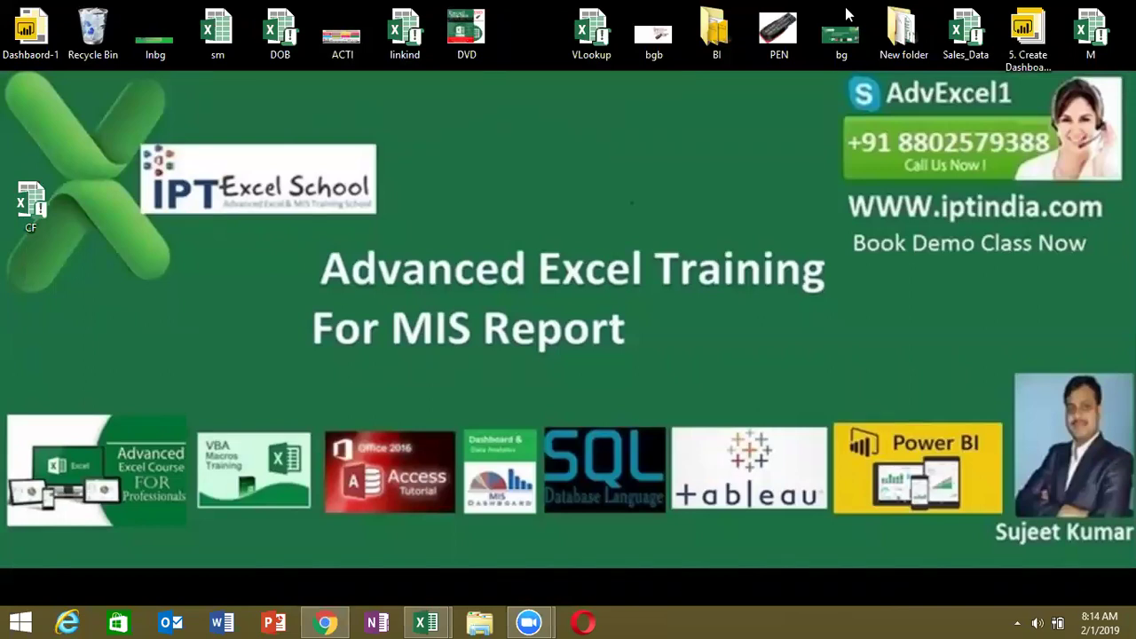
right_click(385, 213)
left_click(434, 259)
Step: Switch to the CF workbook and clear the D3:F9 selection on Sheet2
mouse_move(426, 621)
mouse_move(488, 567)
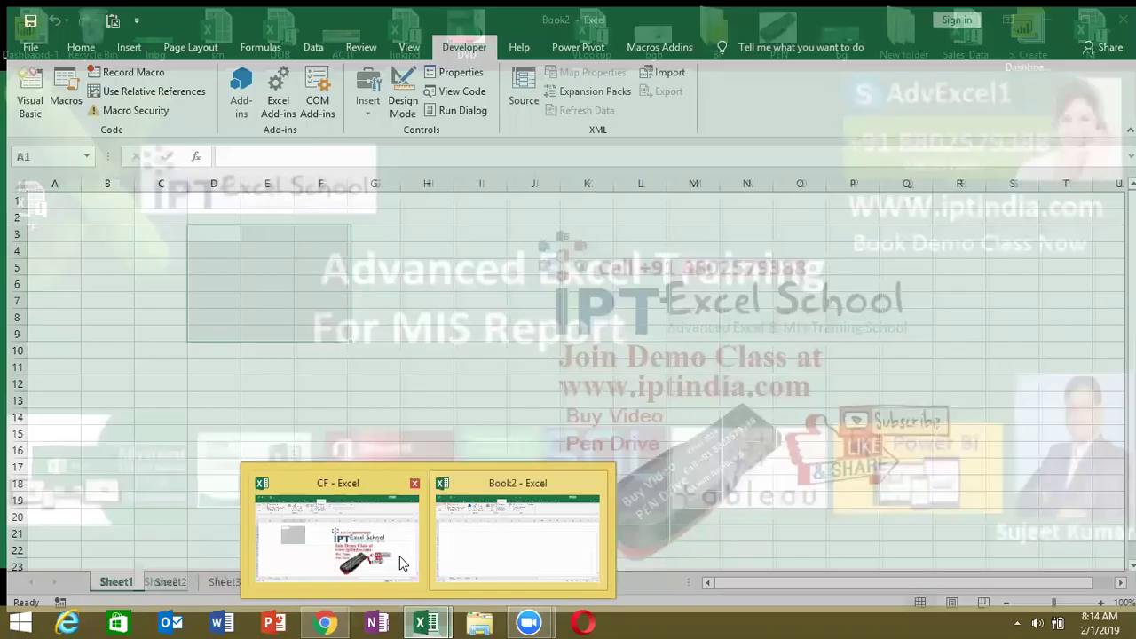
left_click(400, 555)
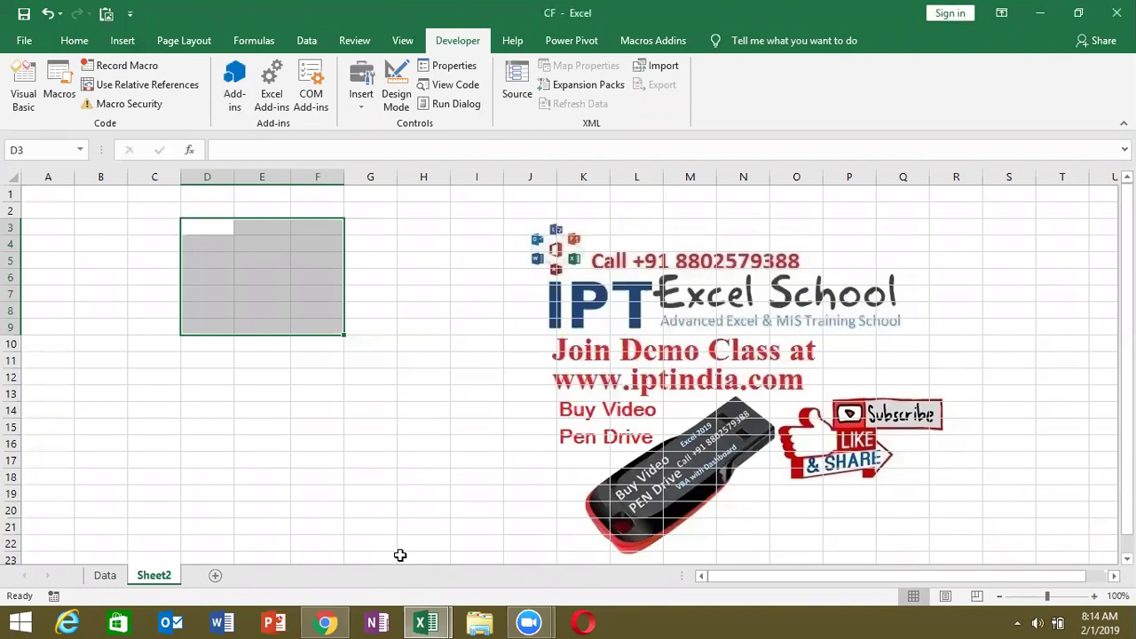
left_click(167, 509)
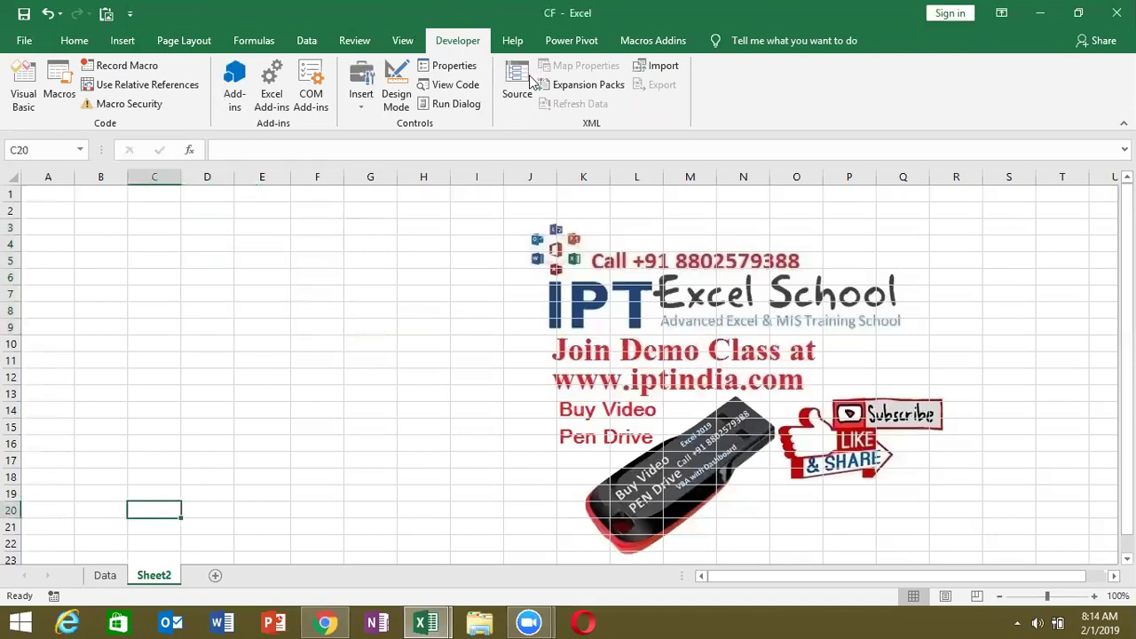
left_click(114, 575)
left_click(155, 575)
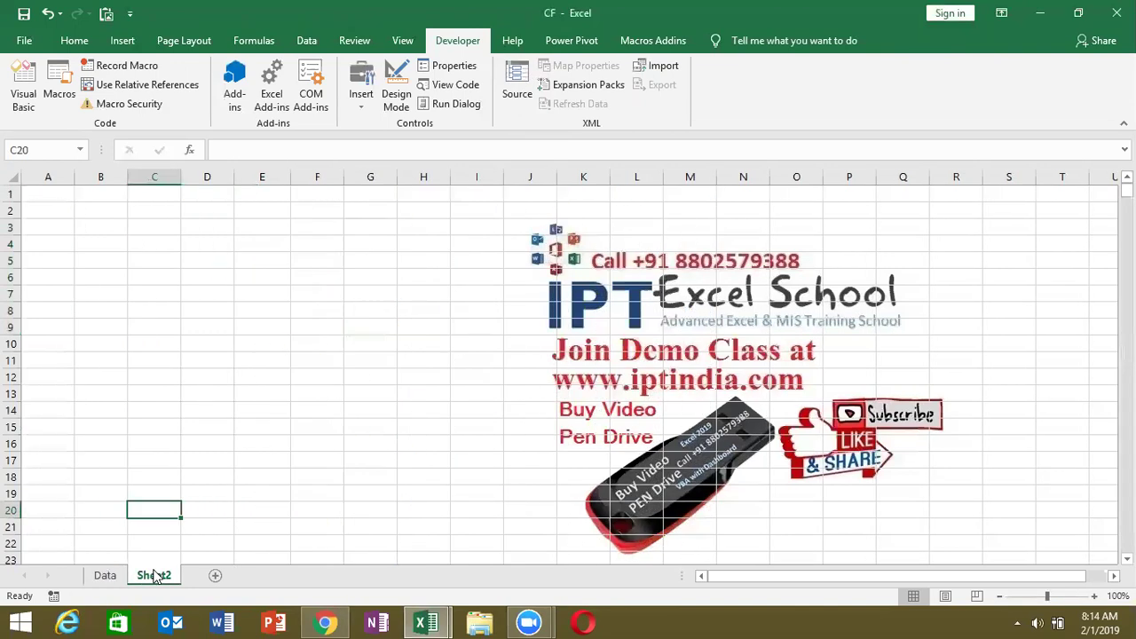
Step: Add two new blank sheets, Sheet1 and Sheet3, and return to Sheet1
left_click(215, 574)
left_click(266, 576)
left_click(221, 576)
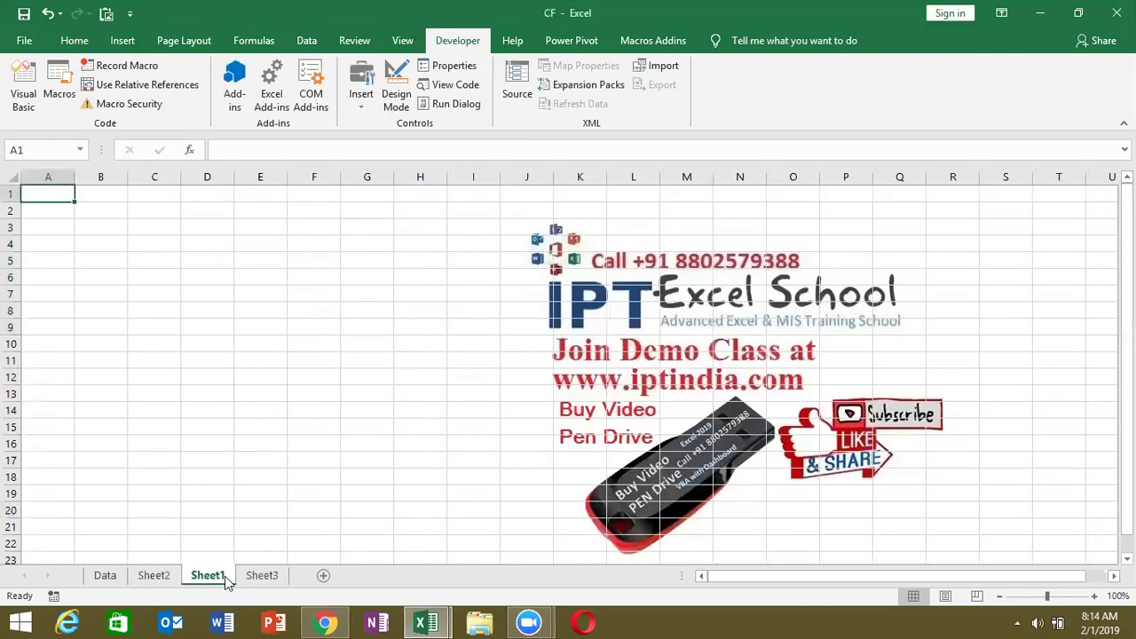
Step: Type the trial text 'dasdas' in A1, then delete it
left_click(47, 175)
left_click(11, 194)
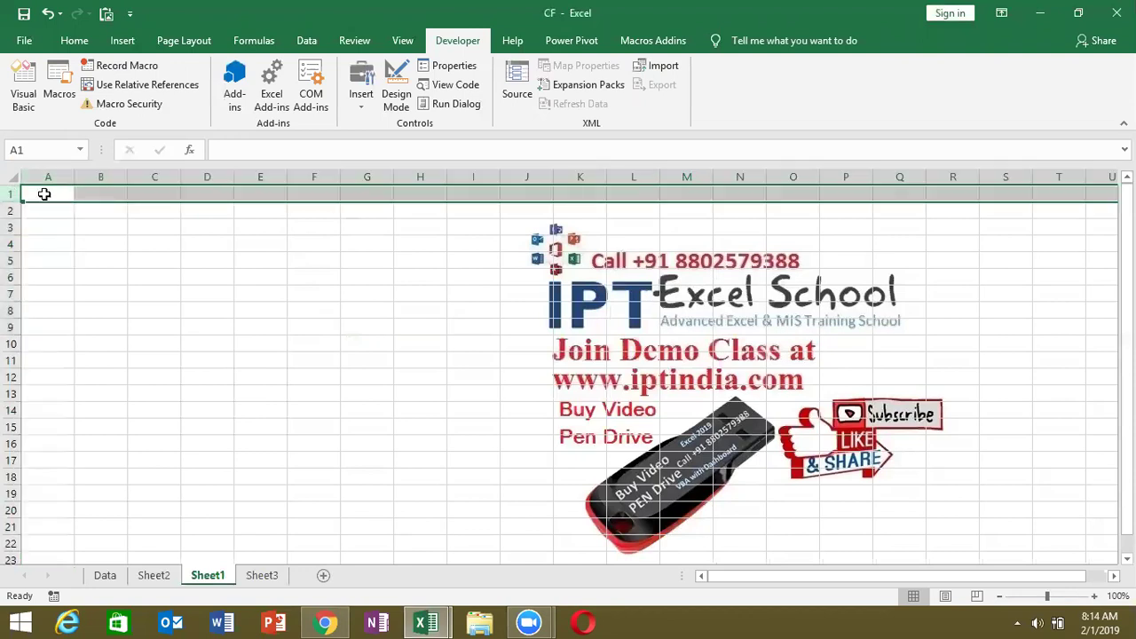
left_click(44, 194)
type("dasdas")
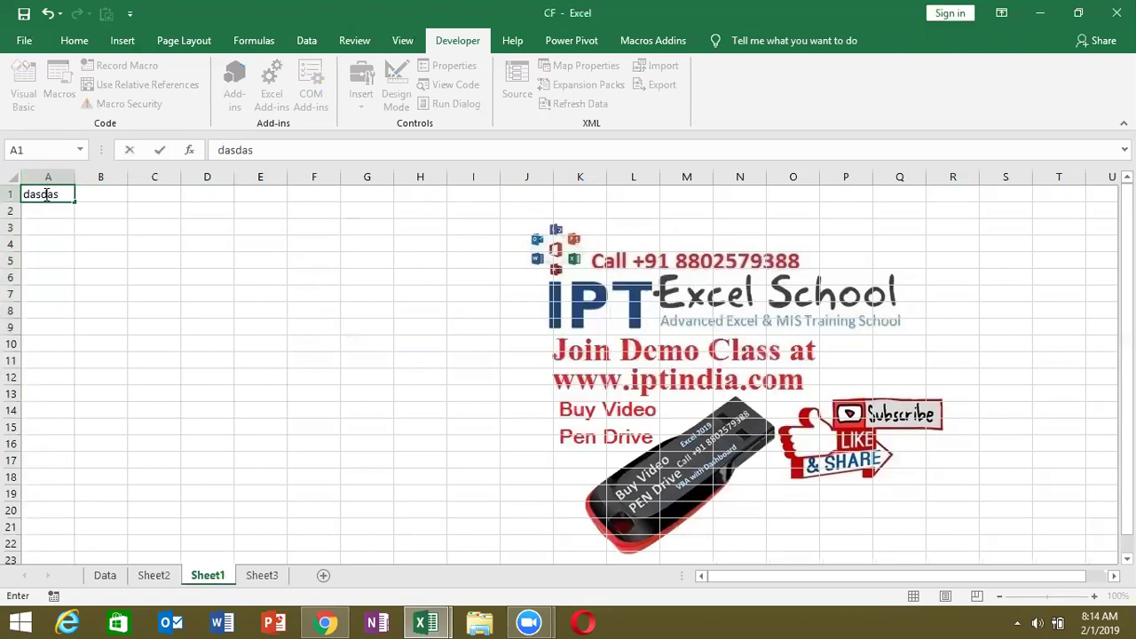
key("BackSpace")
key("BackSpace")
key("BackSpace")
key("BackSpace")
key("BackSpace")
Step: Enter the value 50 in cell B3
left_click(100, 228)
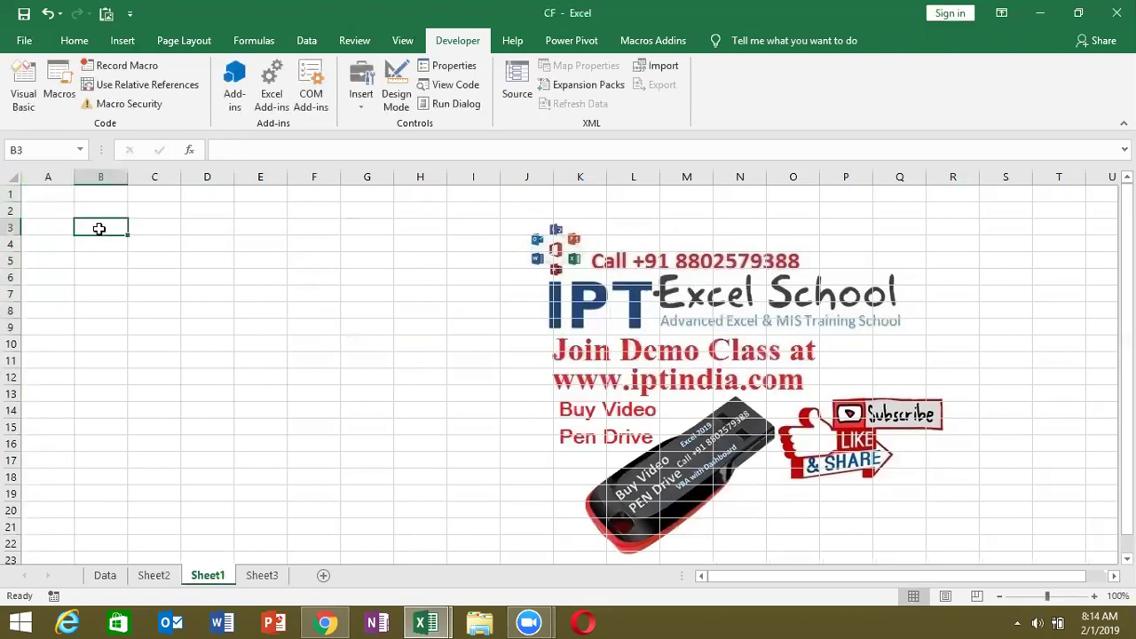
type("50")
key("Return")
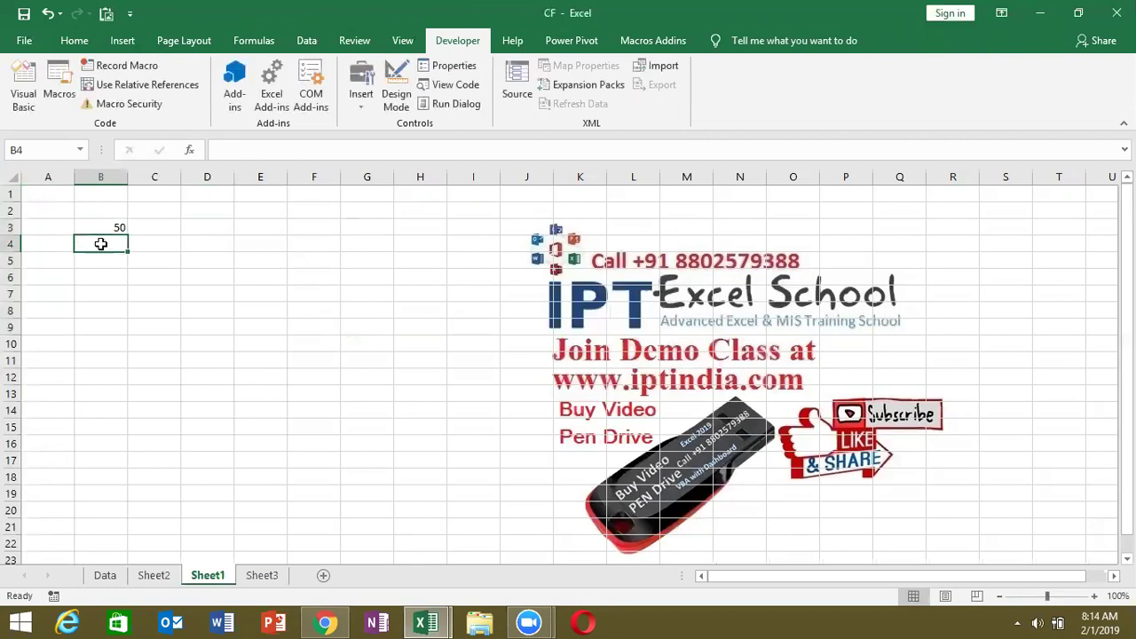
left_click(119, 224)
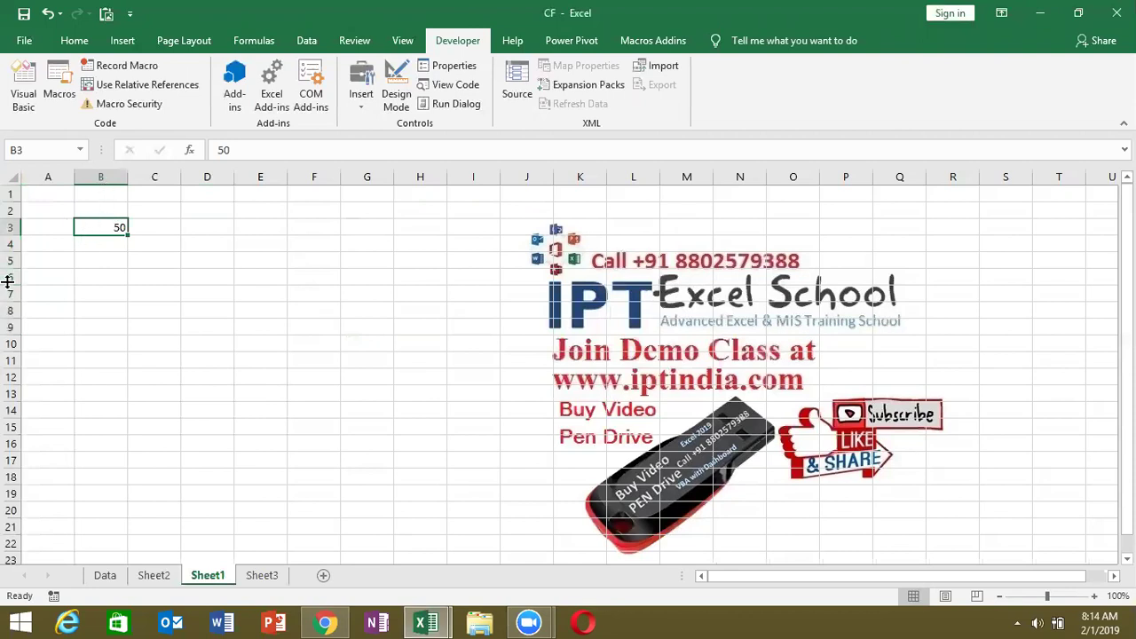
left_click(37, 244)
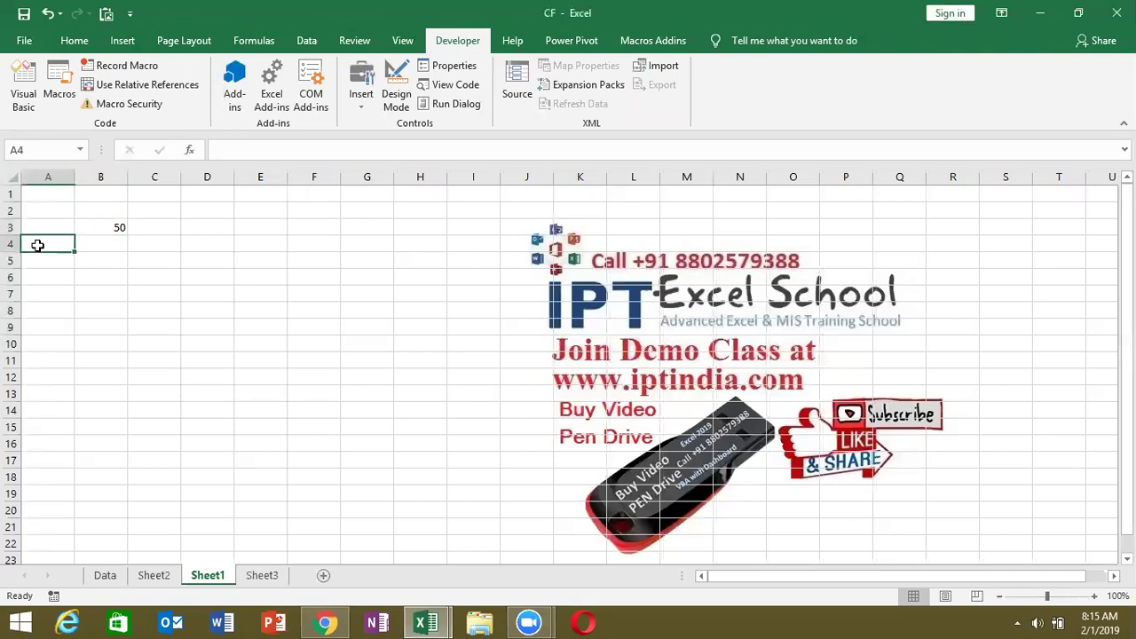
left_click(99, 228)
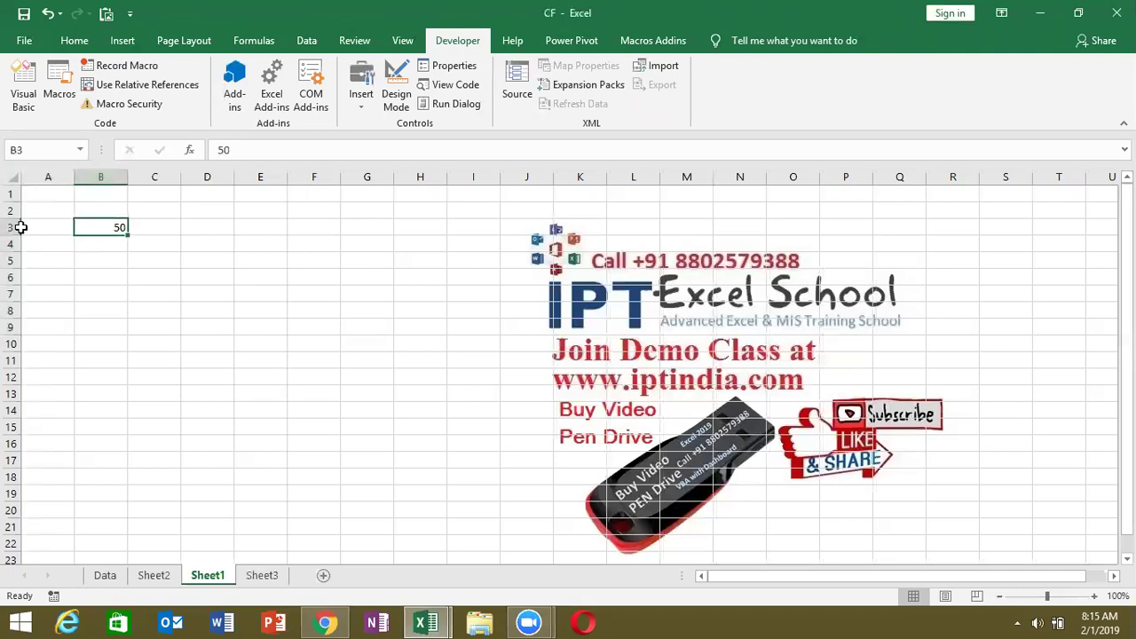
Step: Enter the formula =B3 in D7 so it shows 50
left_click(197, 292)
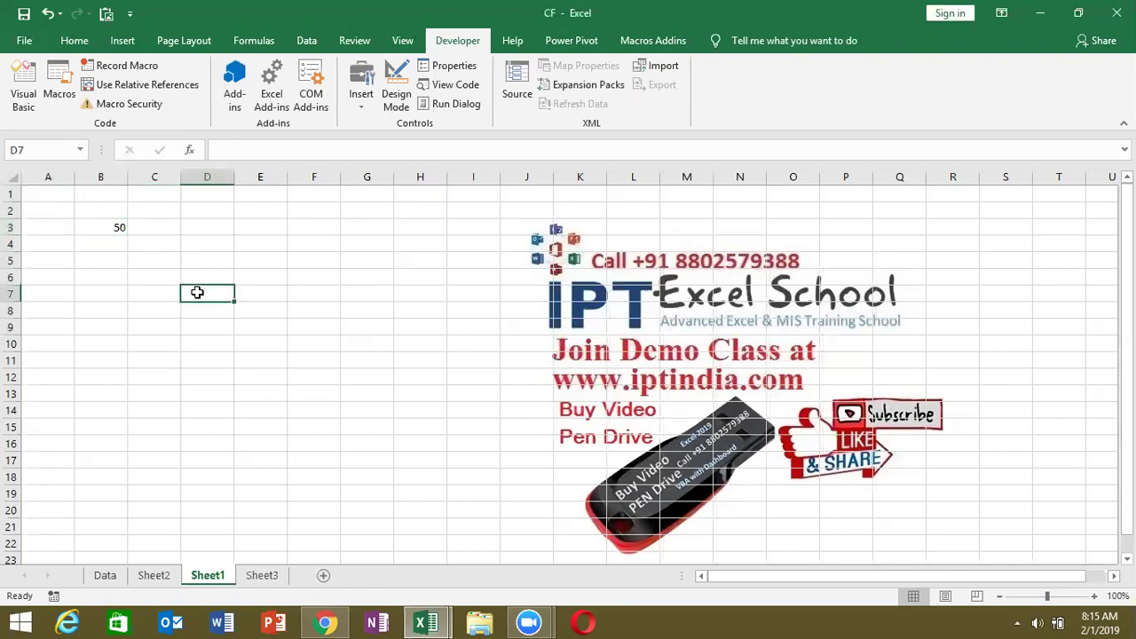
type("=")
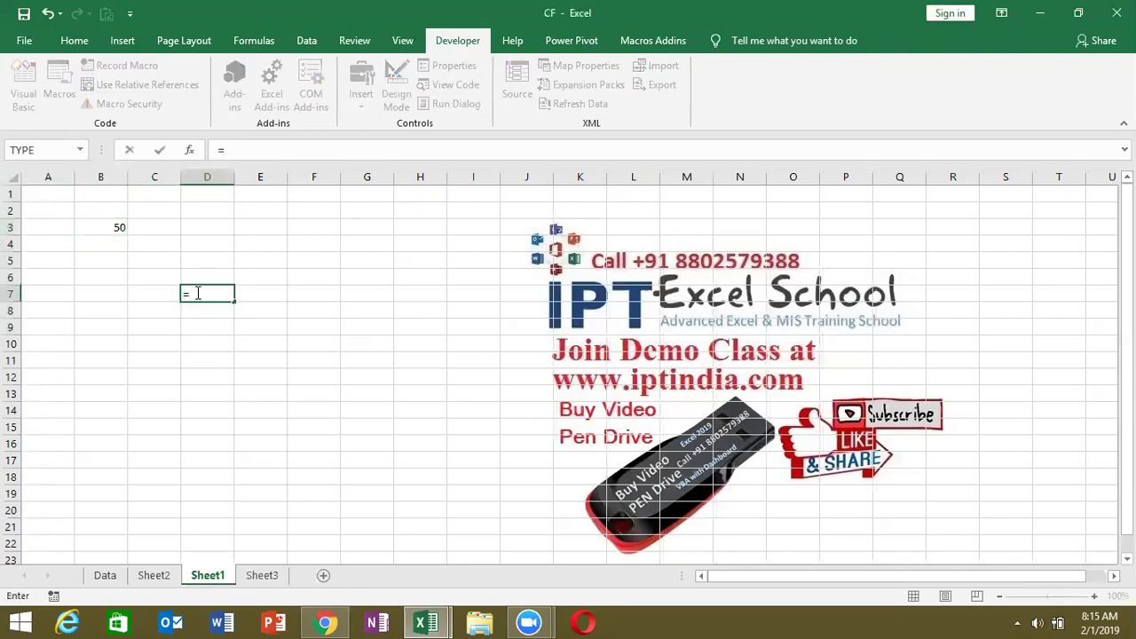
type("b3")
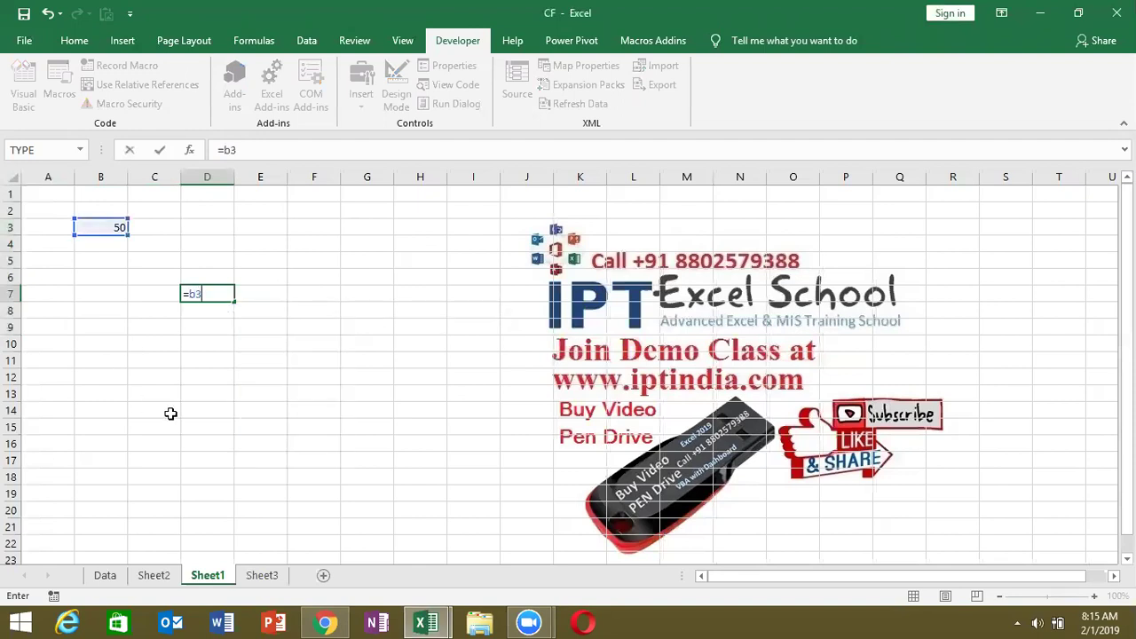
key("Return")
key("Up")
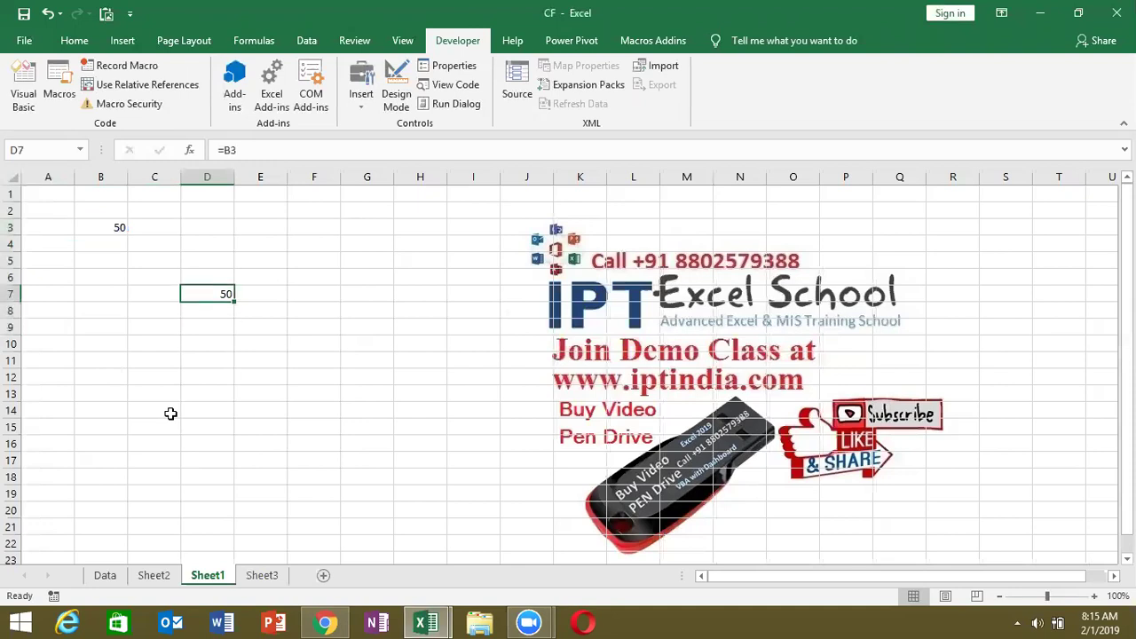
Step: Edit D7's formula back down to a bare equals sign
double_click(212, 294)
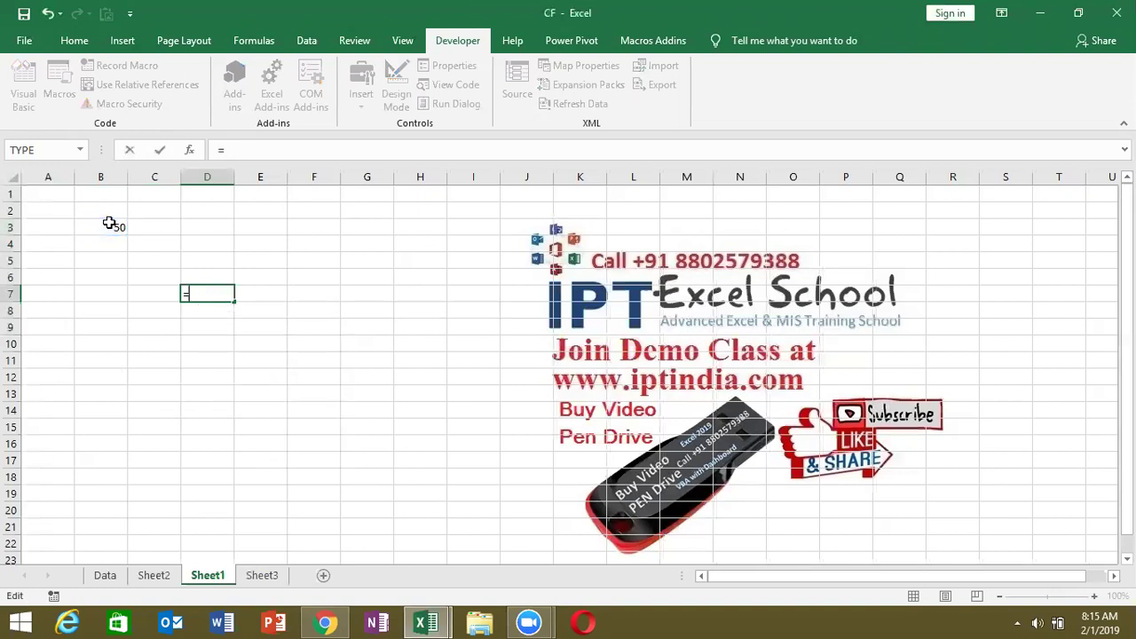
left_click(111, 225)
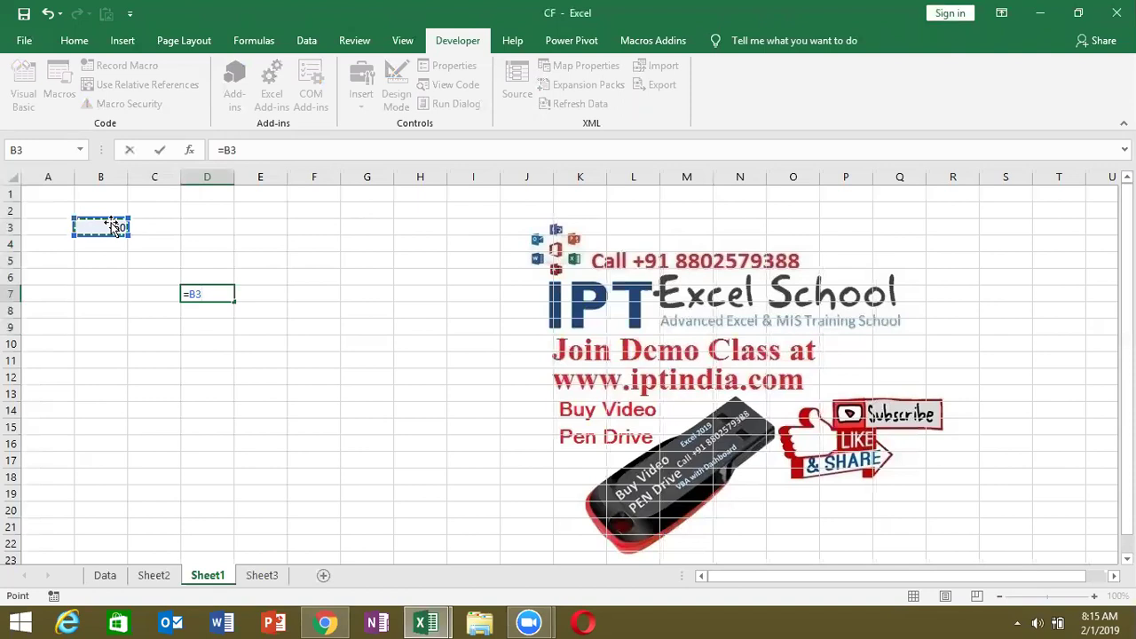
key("BackSpace")
key("BackSpace")
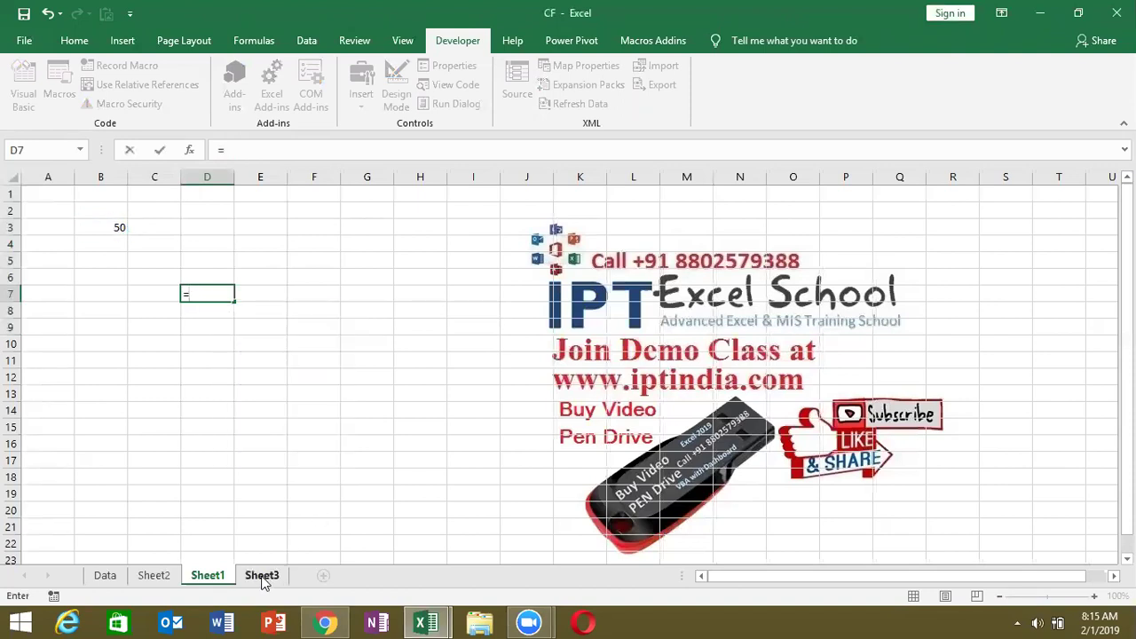
Step: Point D7's formula at cell C5 on Sheet3, giving =Sheet3!C5 and showing 0
left_click(264, 577)
left_click(162, 266)
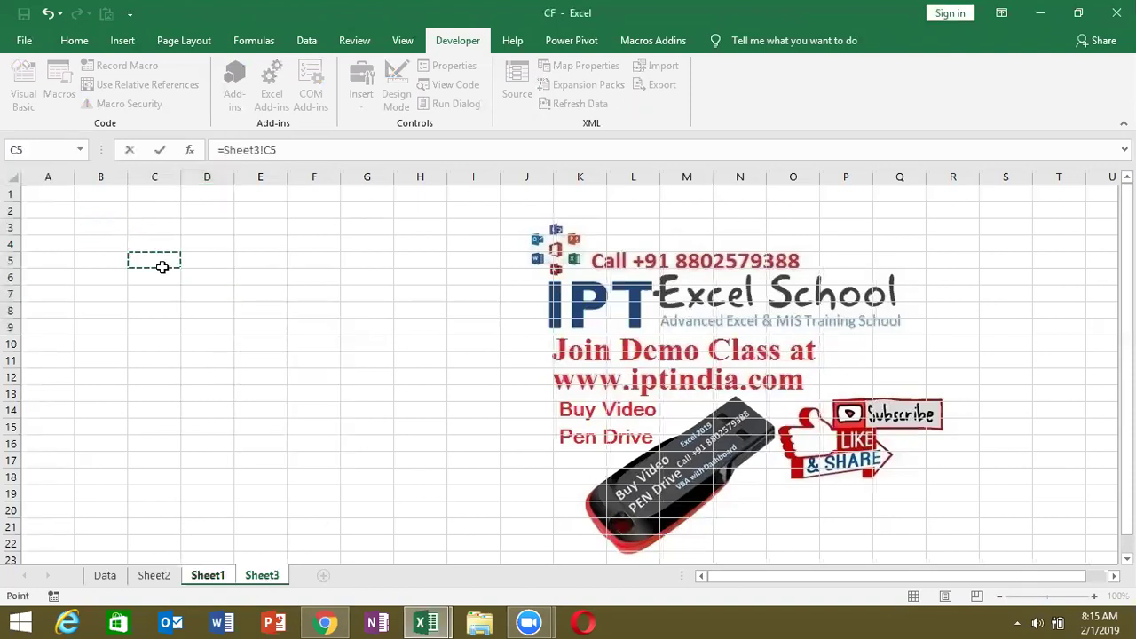
key("Return")
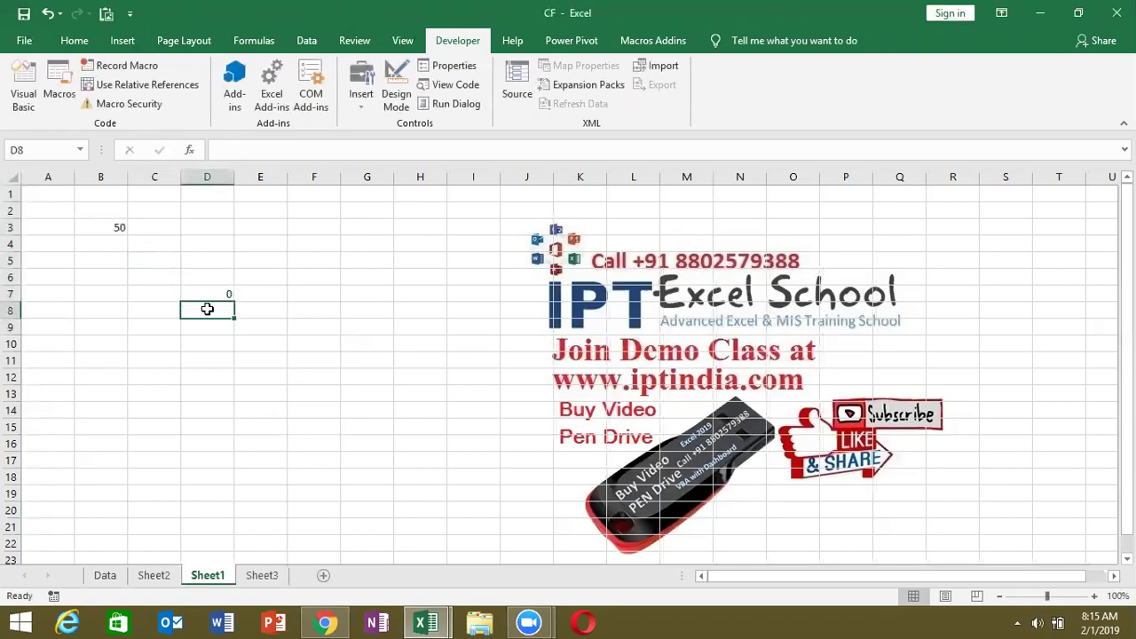
left_click(221, 291)
double_click(221, 292)
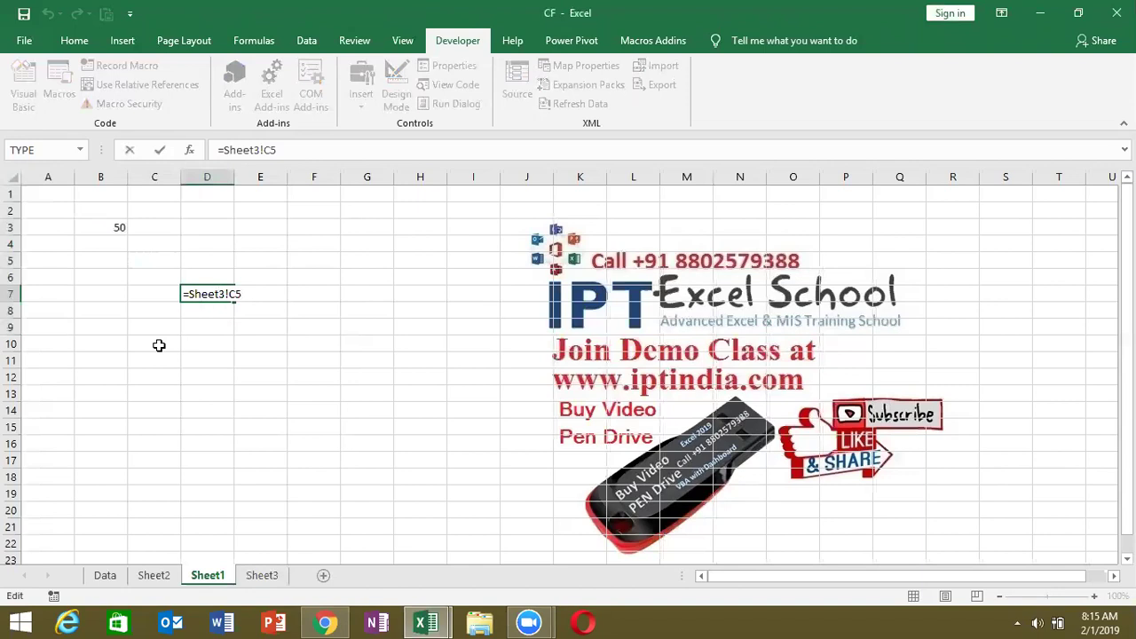
Step: Try =c5 in D9 and cancel it, leaving D7's cross-sheet formula unchanged
left_click(201, 334)
type("=c5")
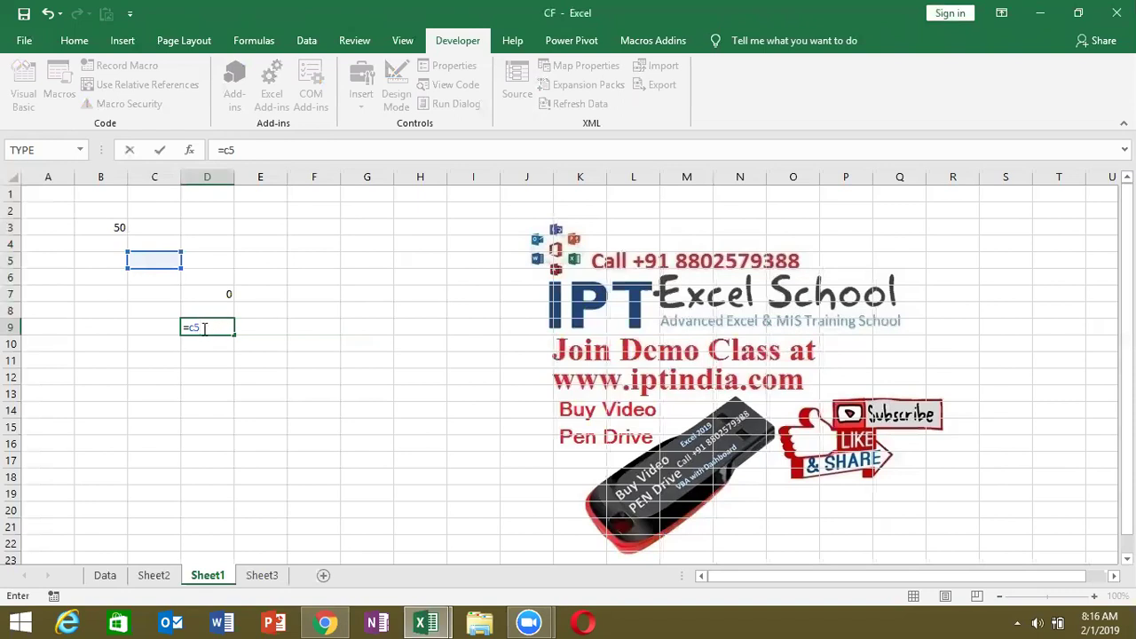
key("Escape")
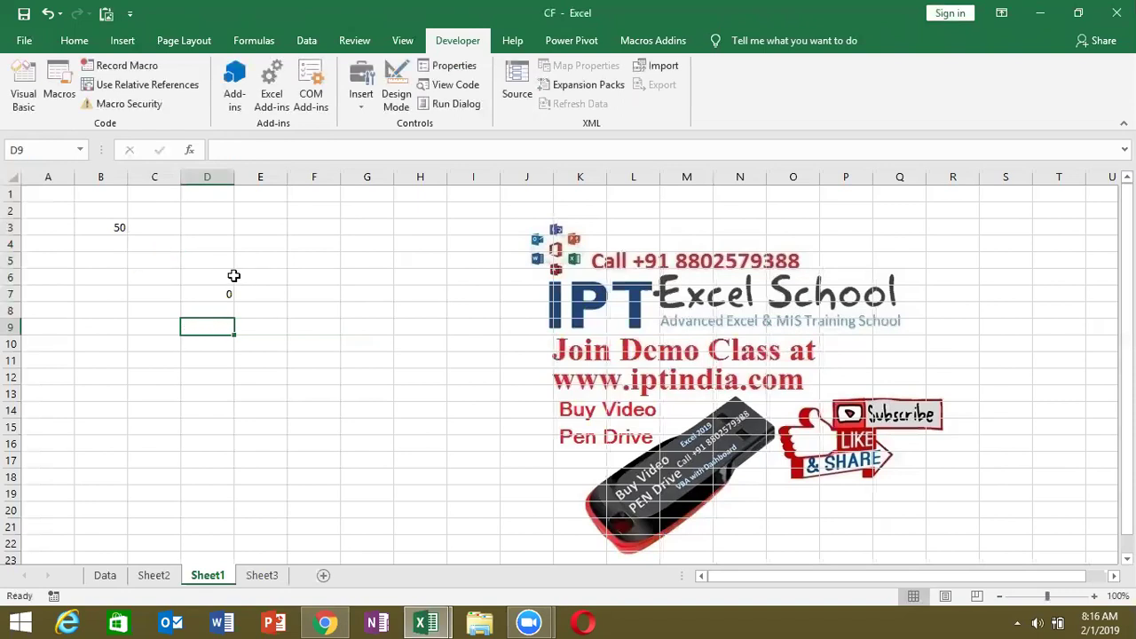
double_click(220, 293)
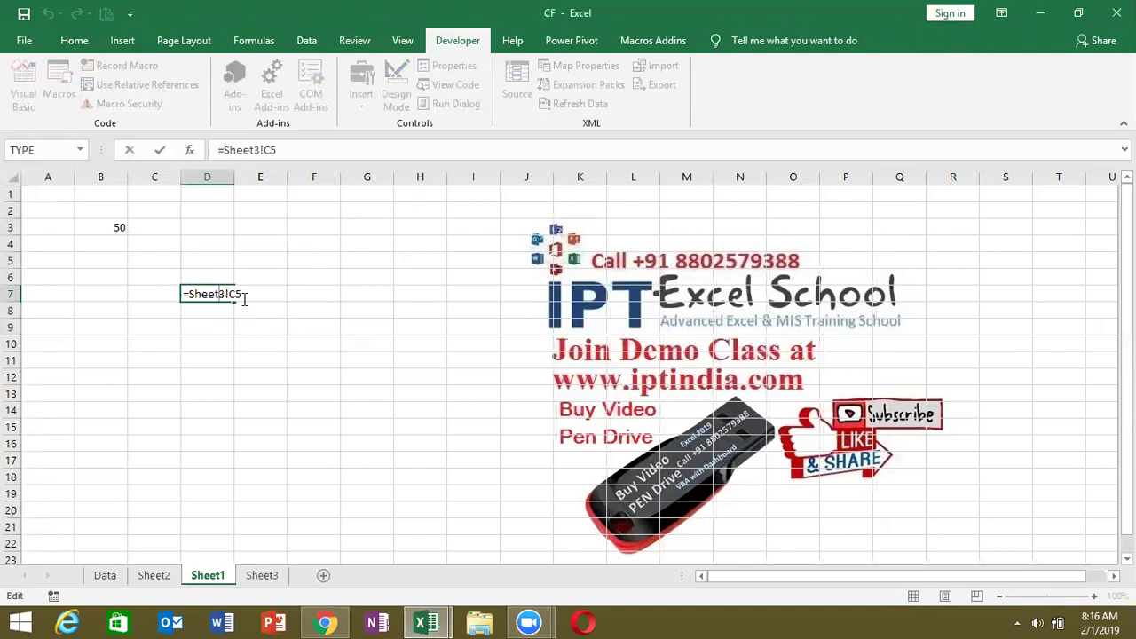
key("Escape")
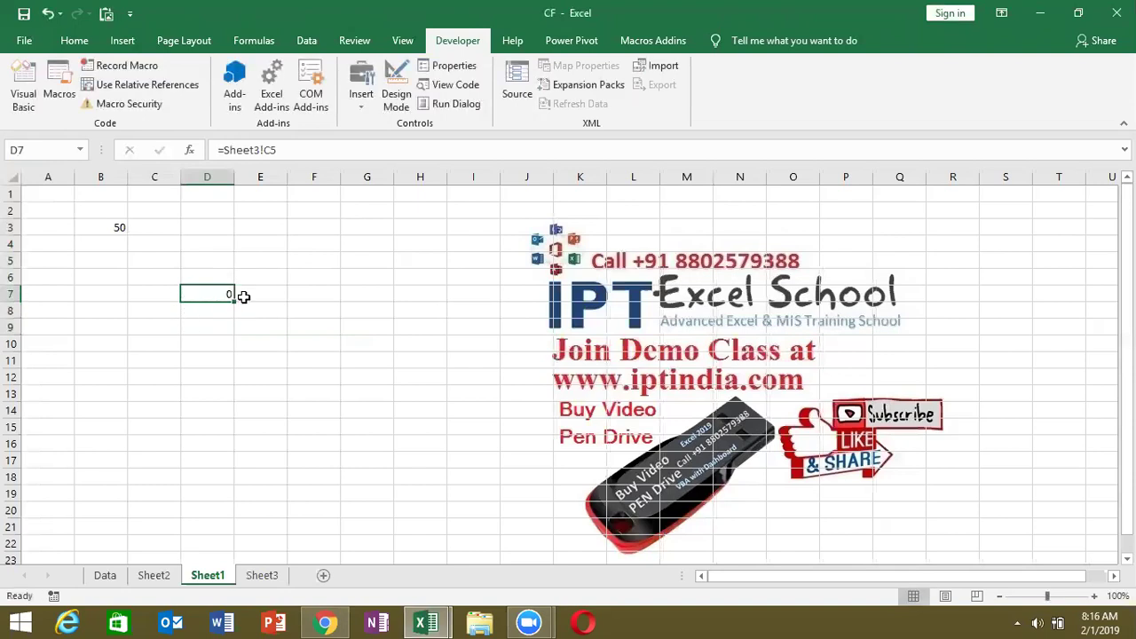
left_click(427, 621)
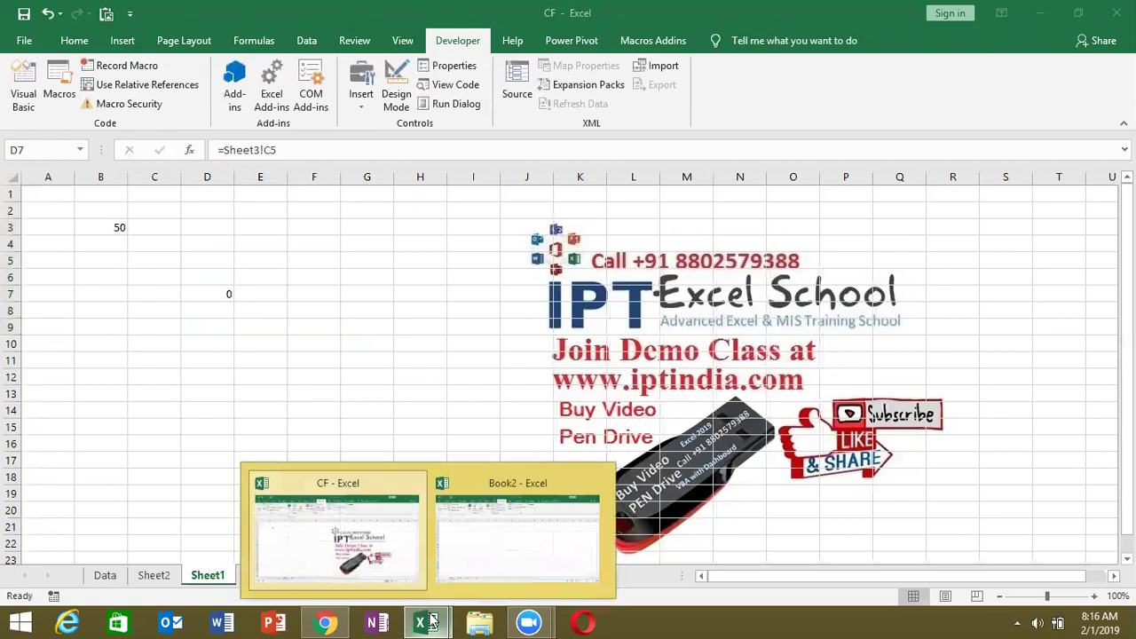
Step: In Book2, link D7 to cell D6 on CF's Sheet1 with =[CF.xlsm]Sheet1!$D$6
left_click(479, 569)
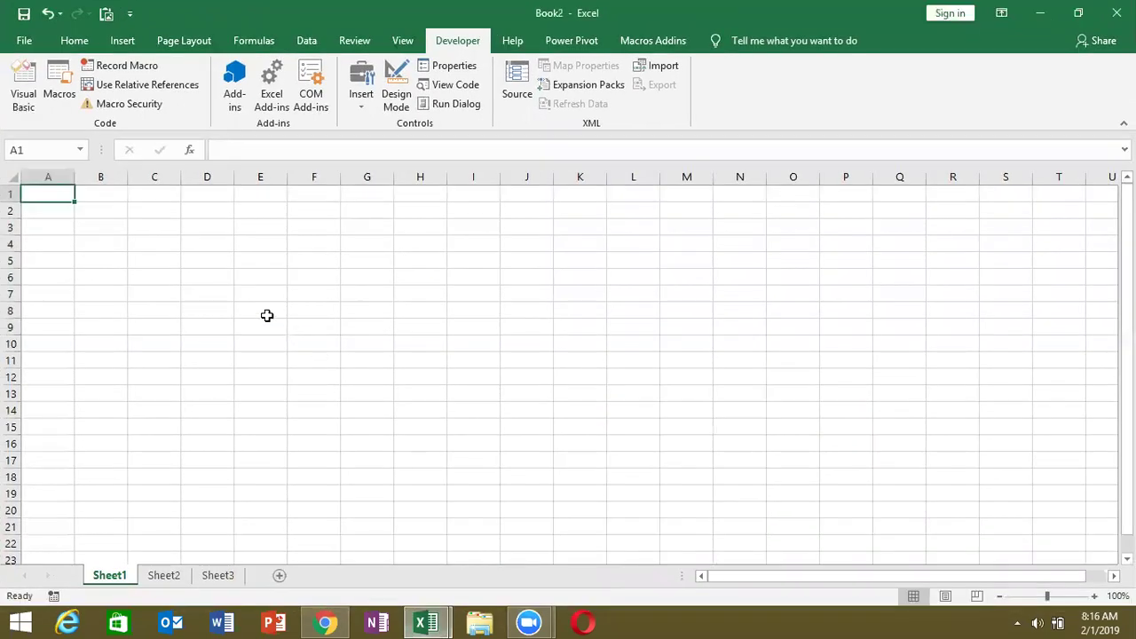
left_click(225, 294)
type("=")
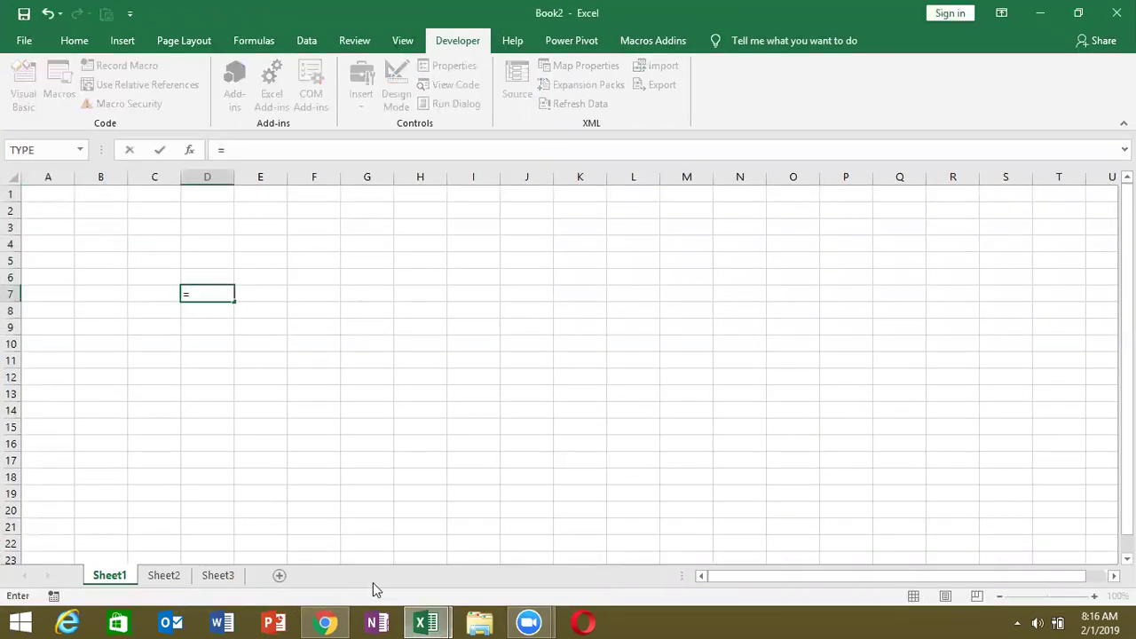
left_click(426, 622)
left_click(353, 559)
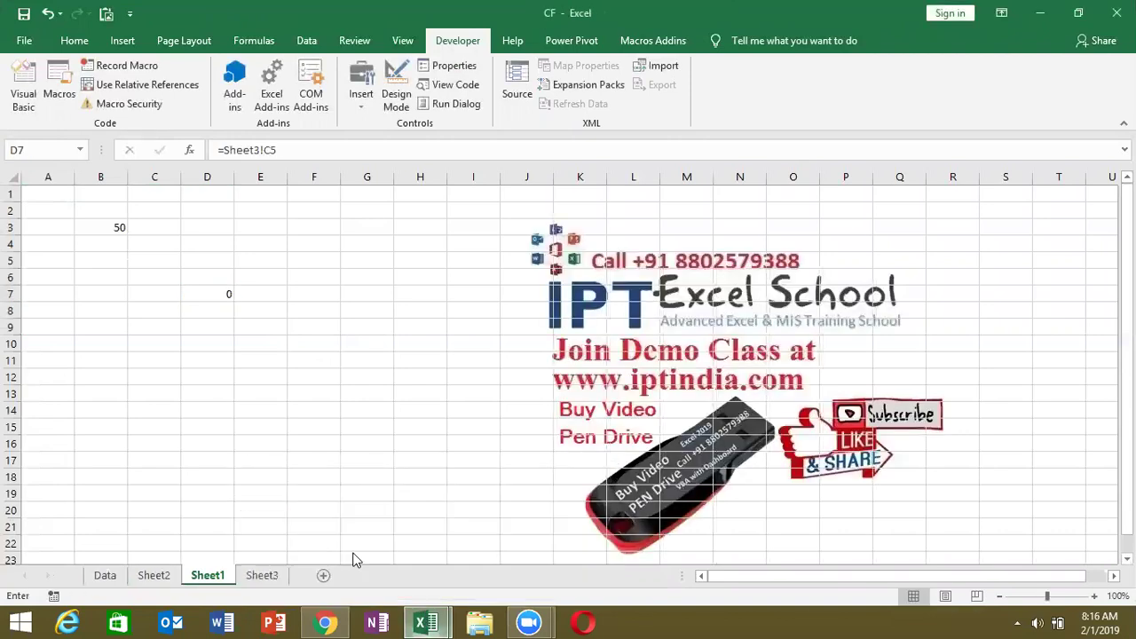
left_click(210, 284)
key("Return")
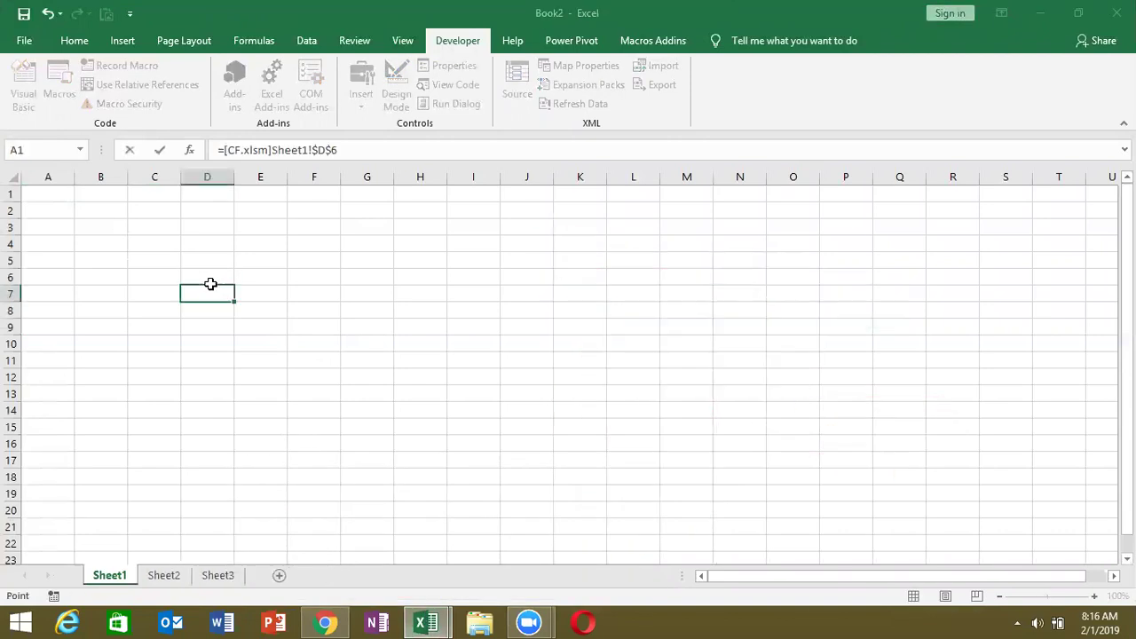
Step: Review D7's link formula, keep it unchanged, and return to the CF workbook
double_click(209, 294)
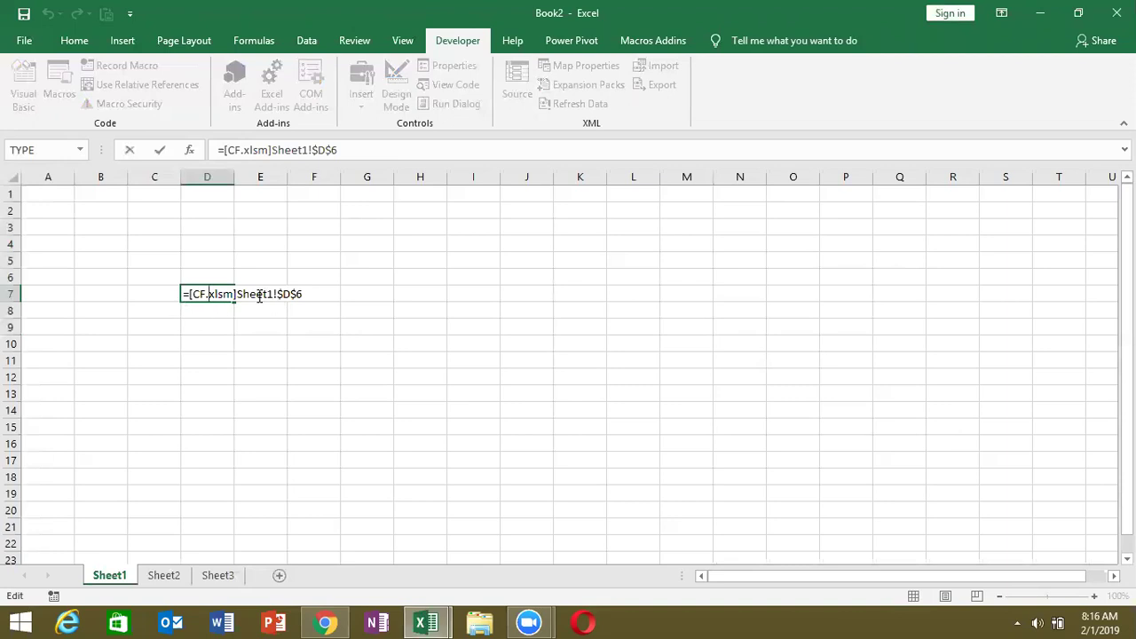
key("Return")
key("Up")
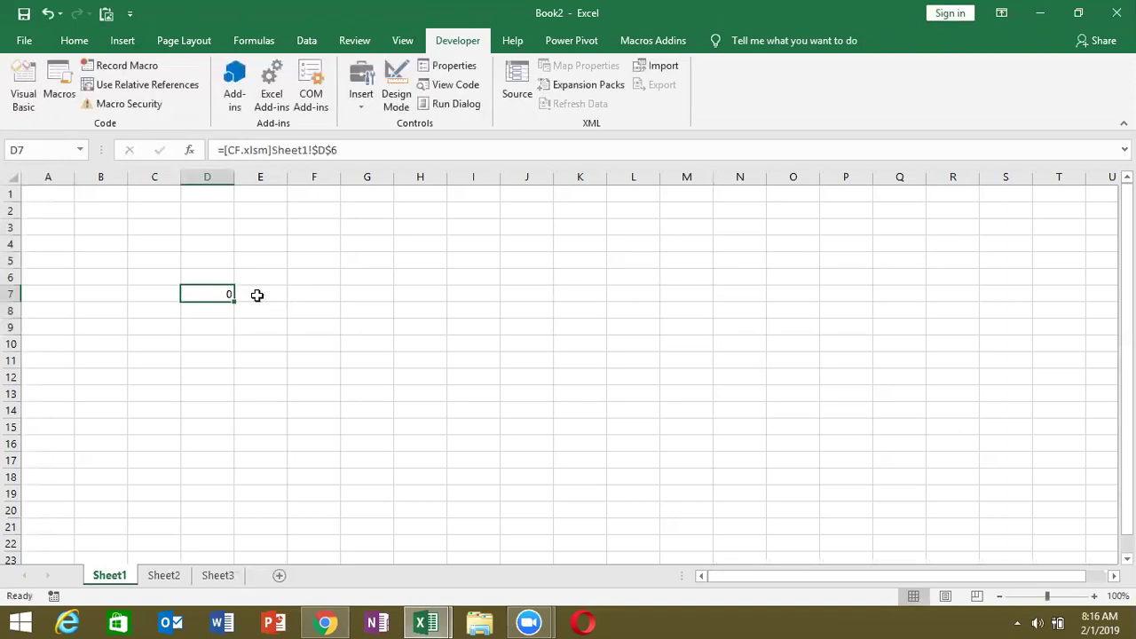
key("ctrl+Tab")
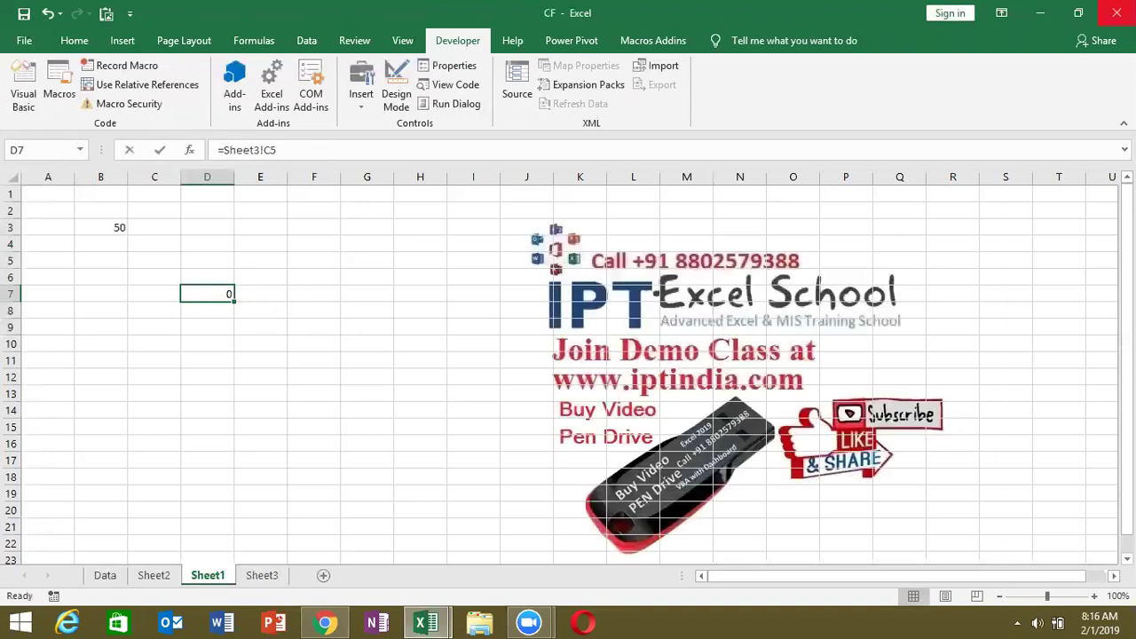
Step: Save and close CF, view Book2's D7 link with its full path, then reopen CF
left_click(1116, 12)
left_click(498, 344)
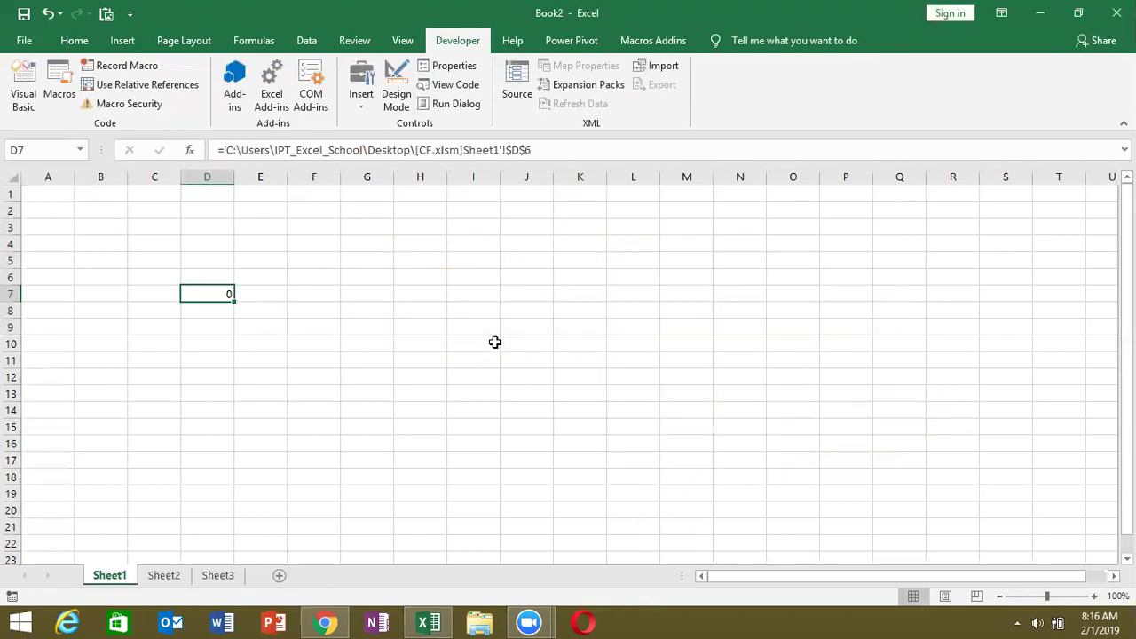
double_click(217, 293)
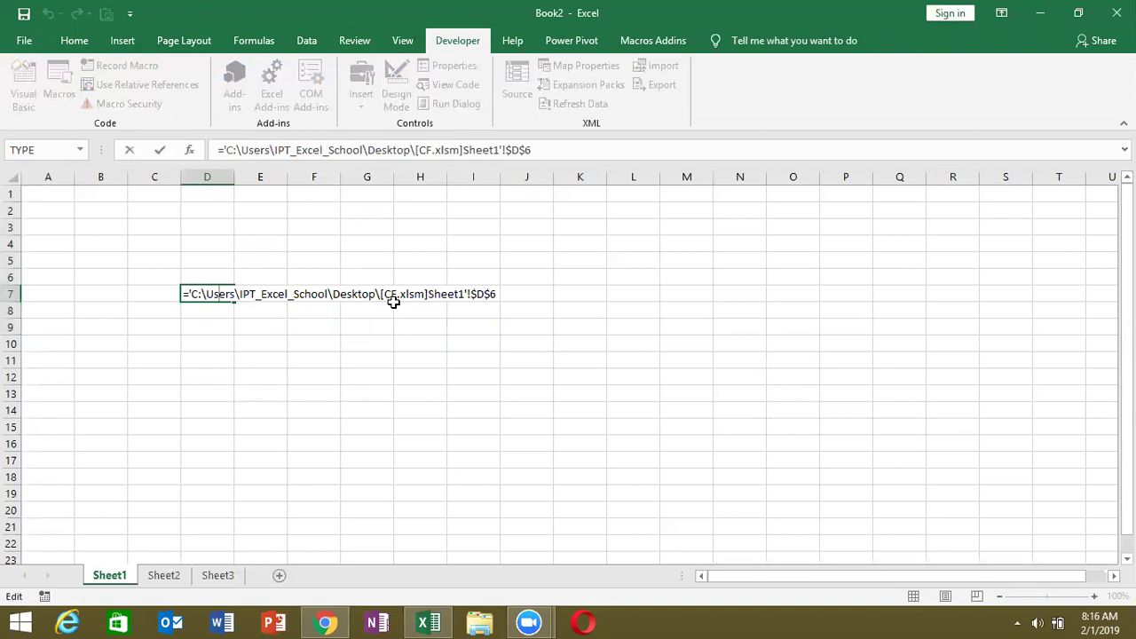
key("Escape")
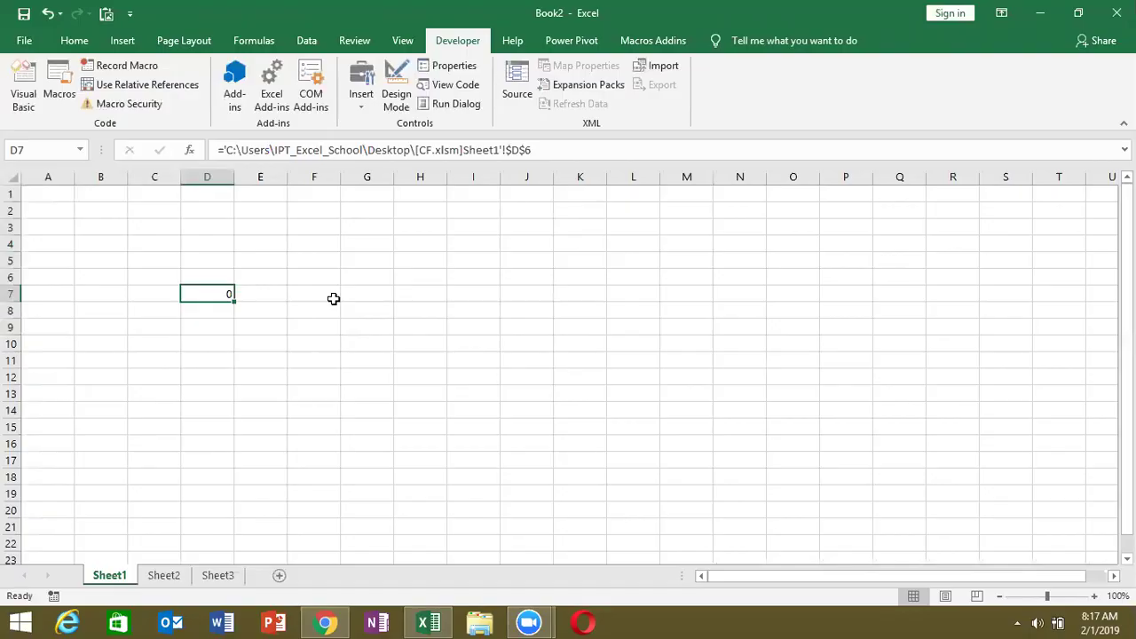
key("super+d")
double_click(48, 204)
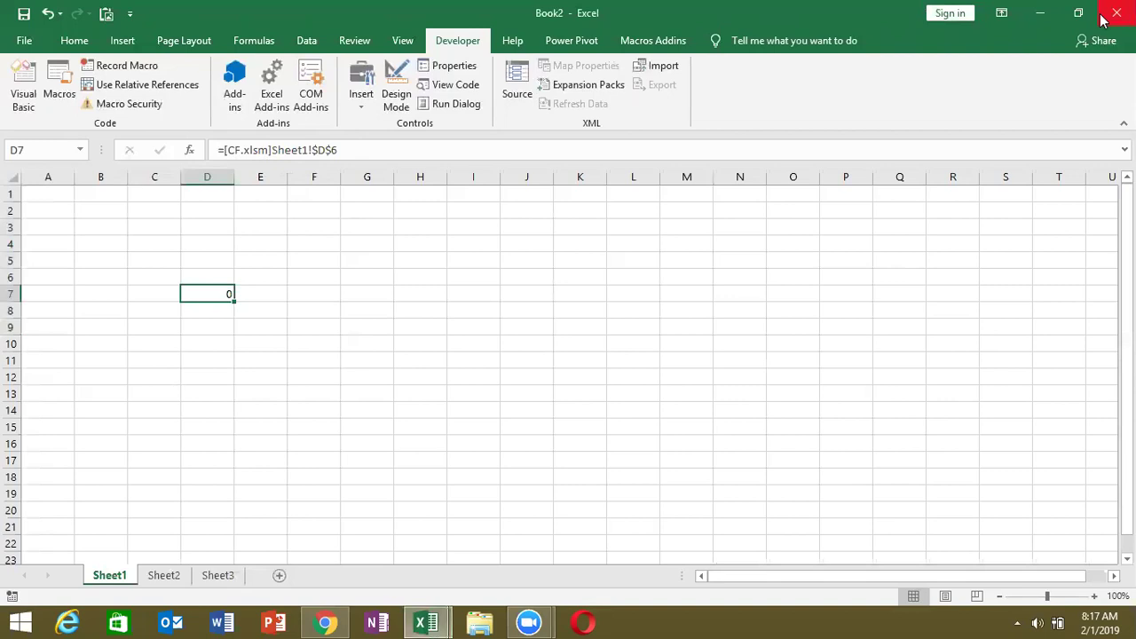
Step: Close Book2 without saving and clear the old values from B2:F11 in CF
left_click(1103, 20)
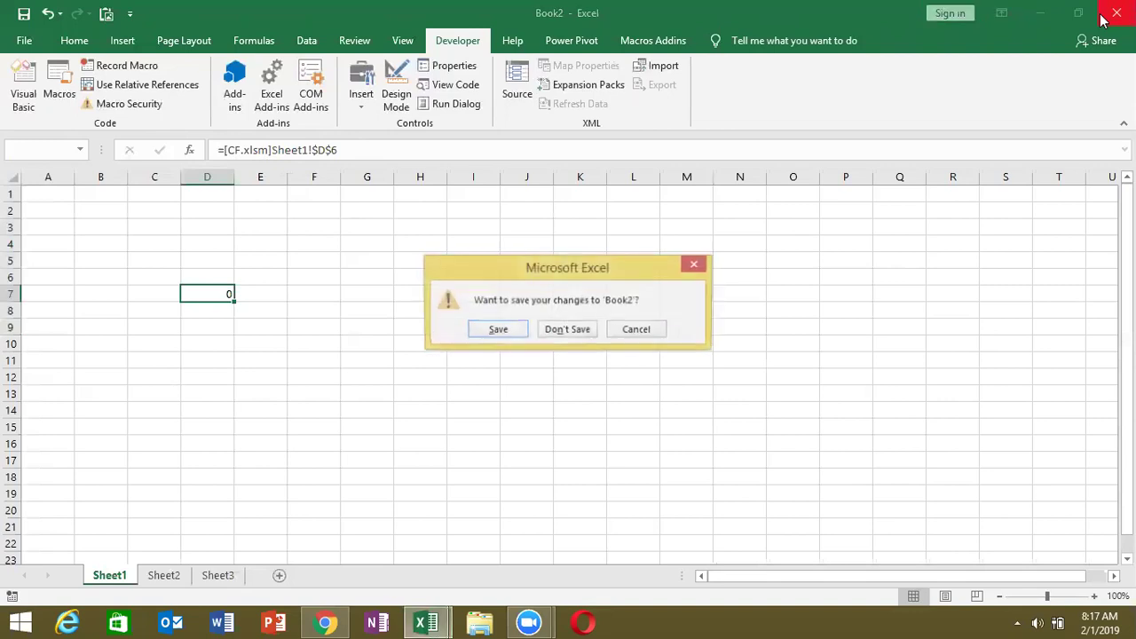
left_click(576, 328)
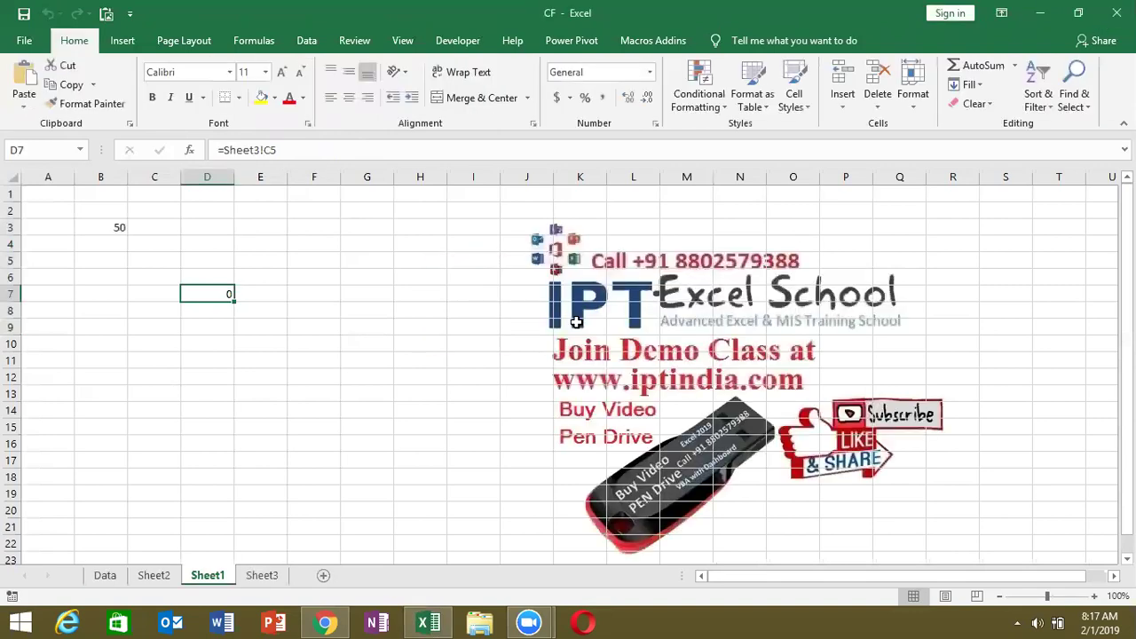
left_click_drag(99, 216, 298, 359)
key("Delete")
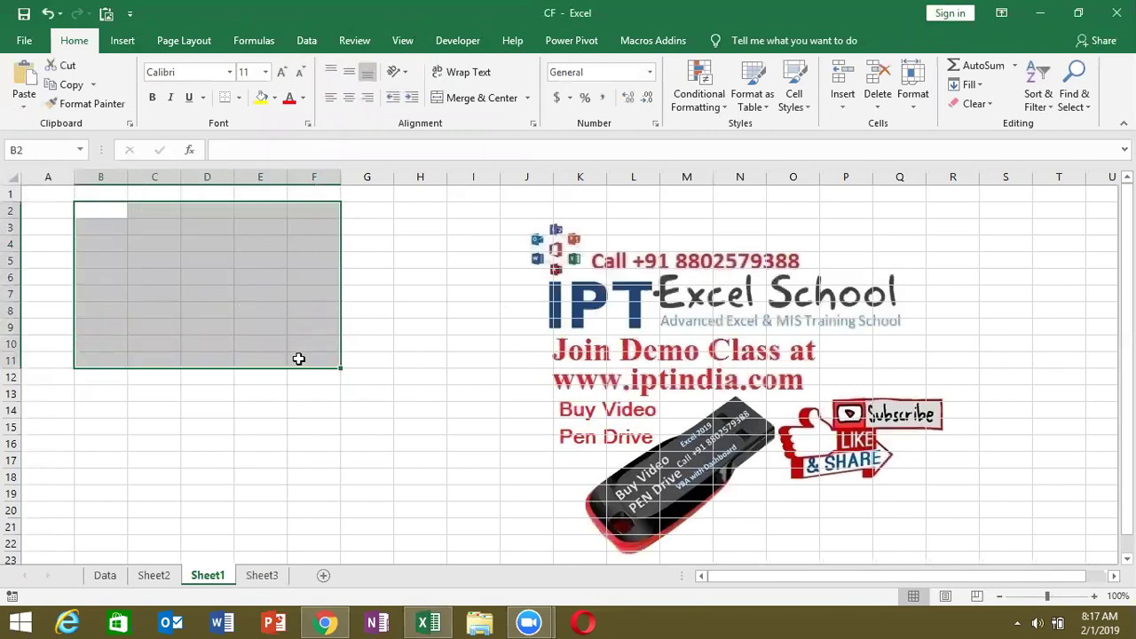
left_click(103, 191)
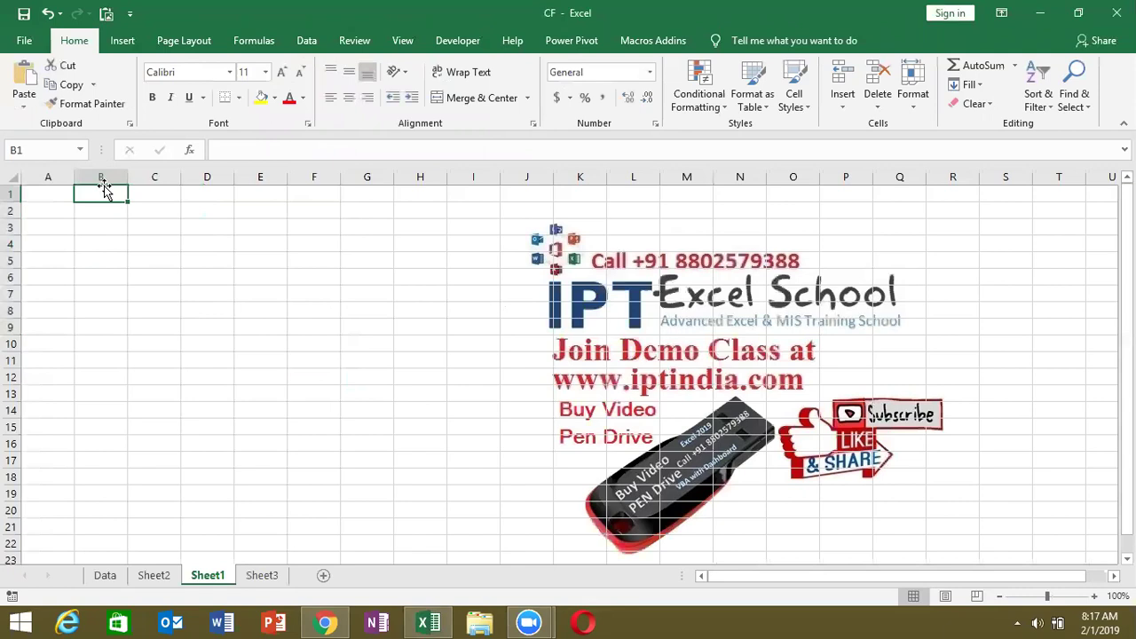
Step: Enter 65 in cell C2
left_click(154, 208)
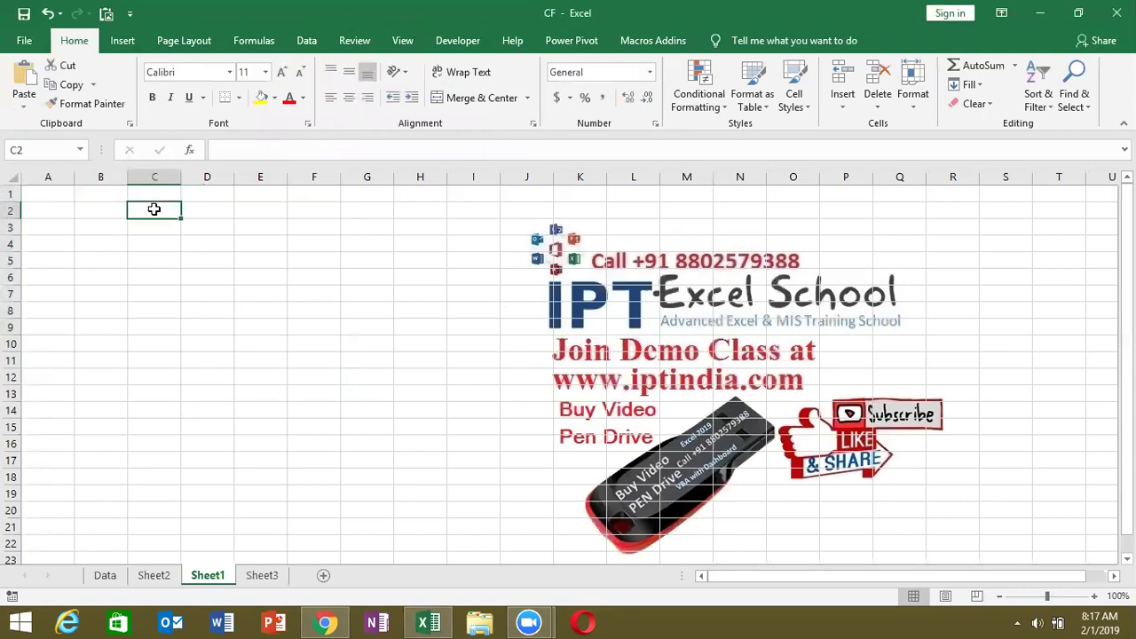
type("65")
key("Return")
Step: Enter 85 in C3 and the hard-coded total =65+85 (150) in C4
type("85")
key("Return")
left_click(156, 215)
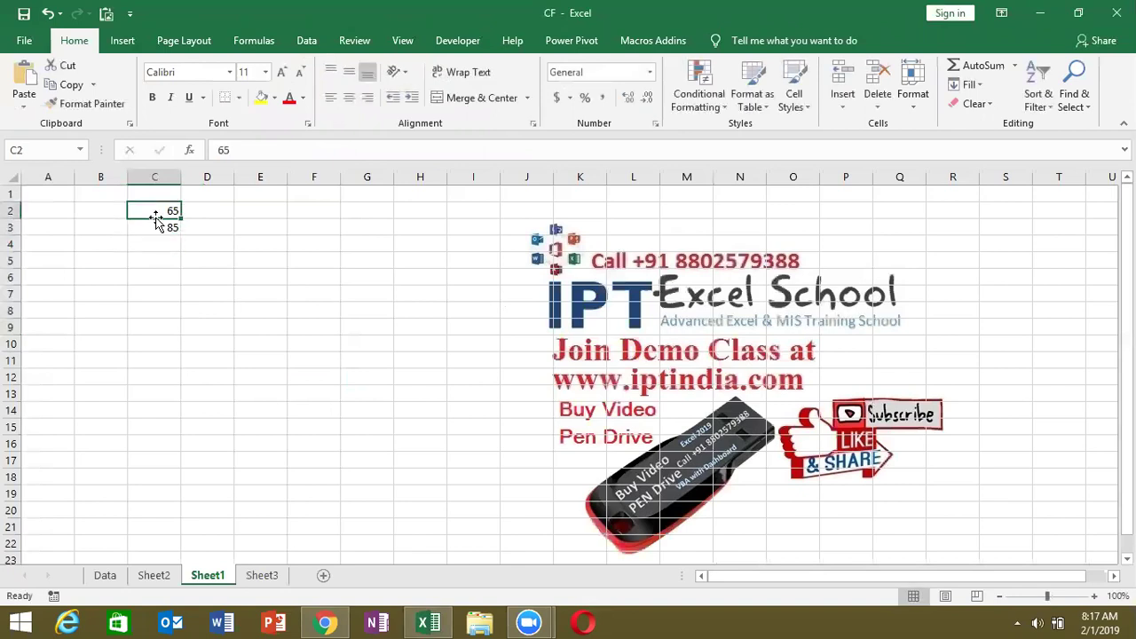
left_click(157, 229)
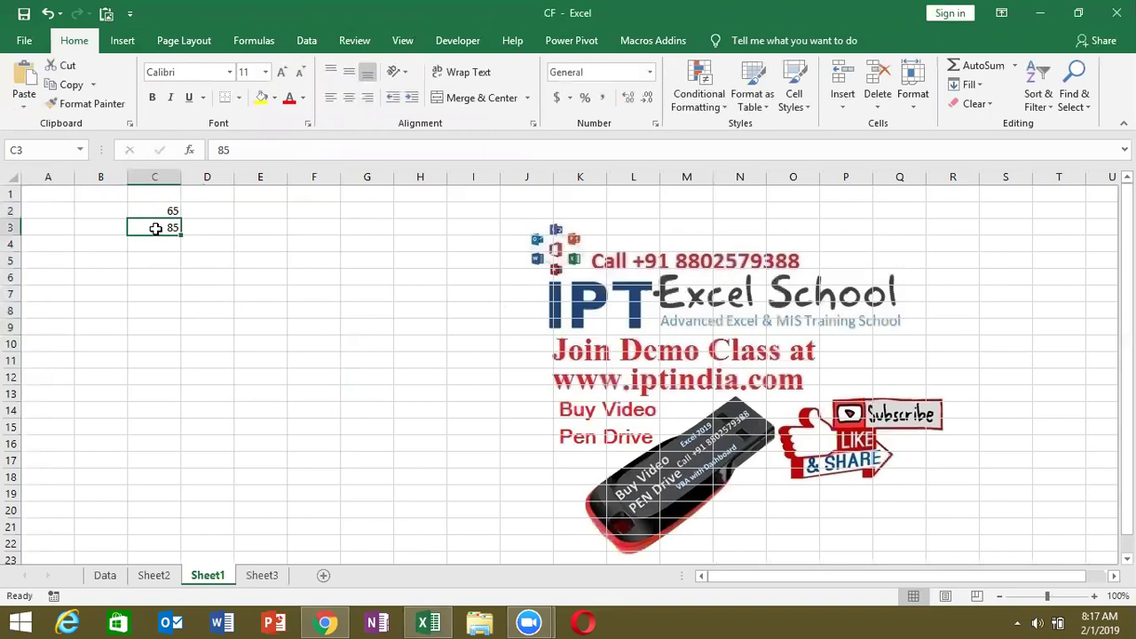
left_click(152, 244)
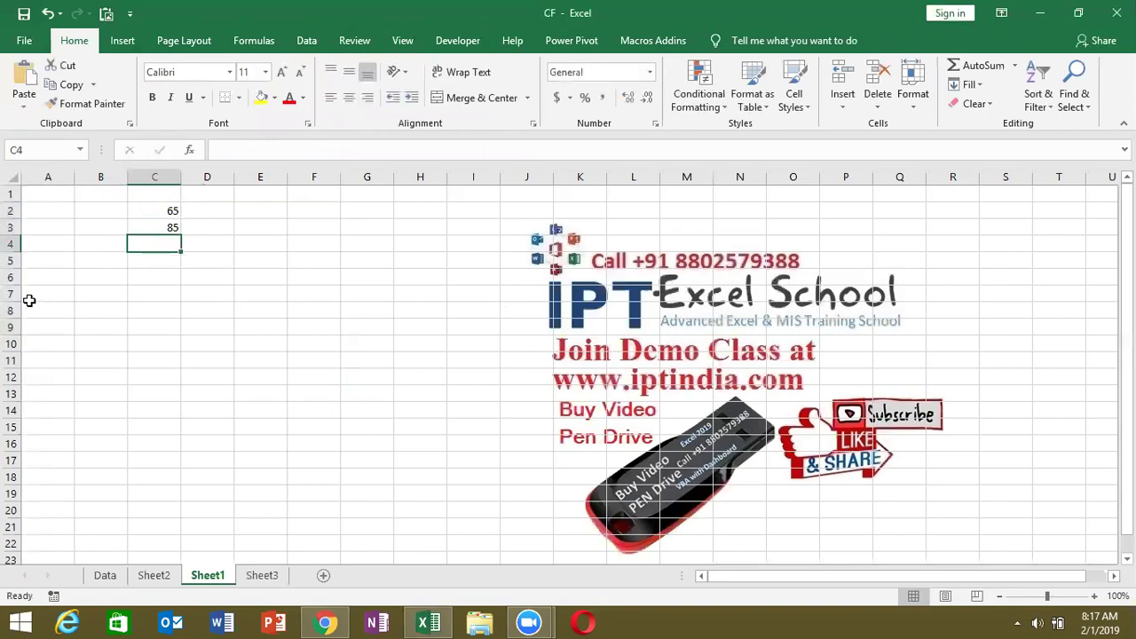
type("=")
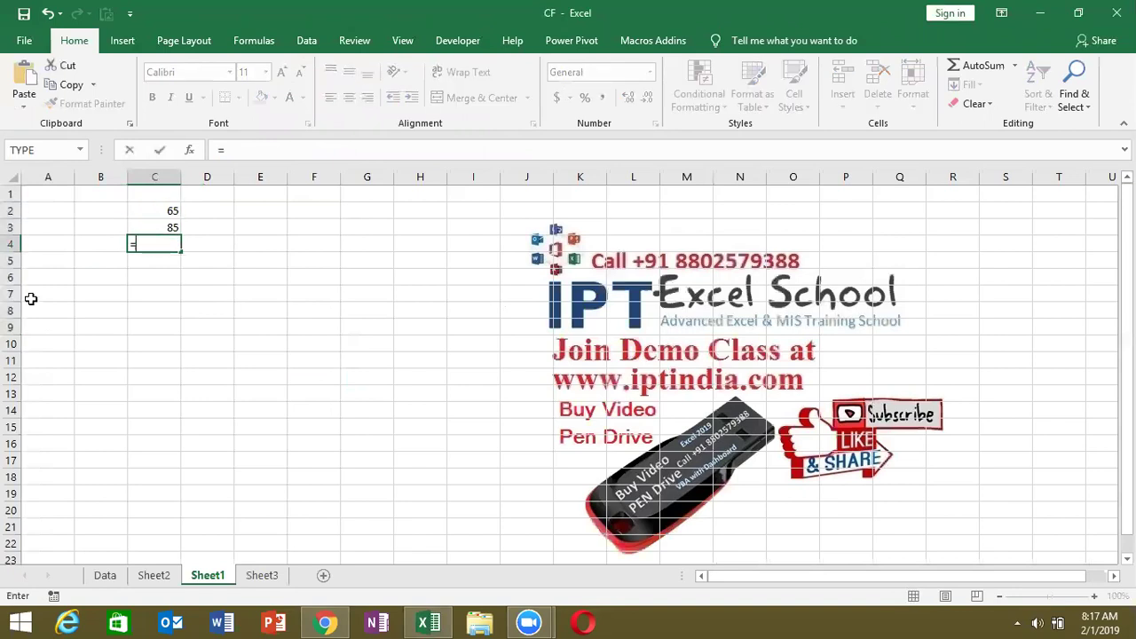
type("65+85")
key("Return")
key("Up")
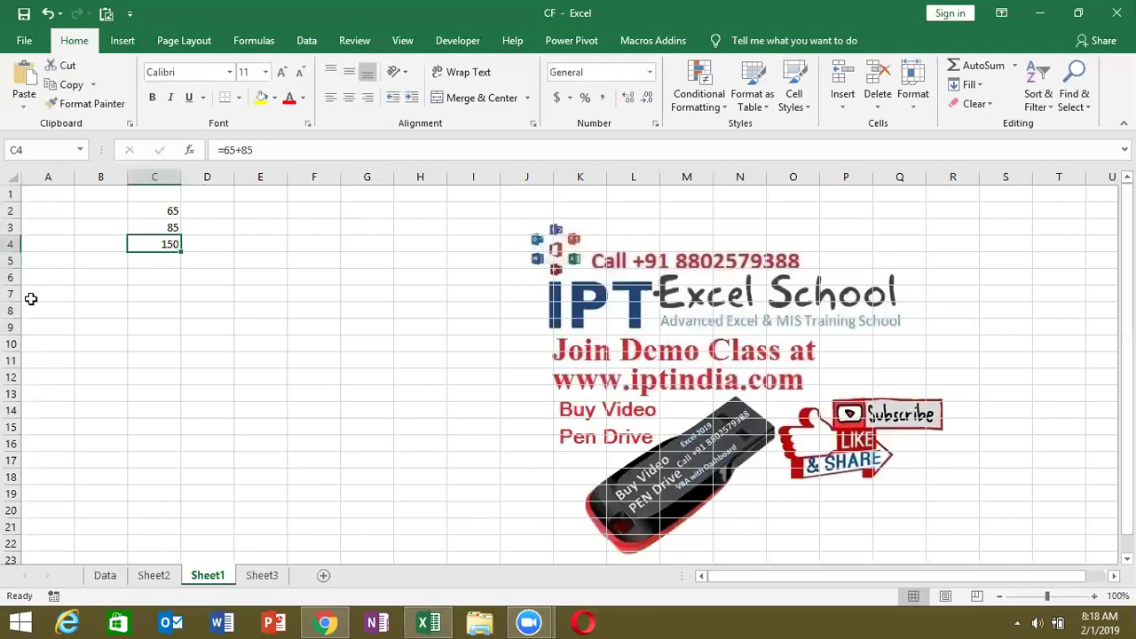
Step: Change C2 to 50, confirm C4 still shows 150, and start a formula in D4
key("Up")
key("Up")
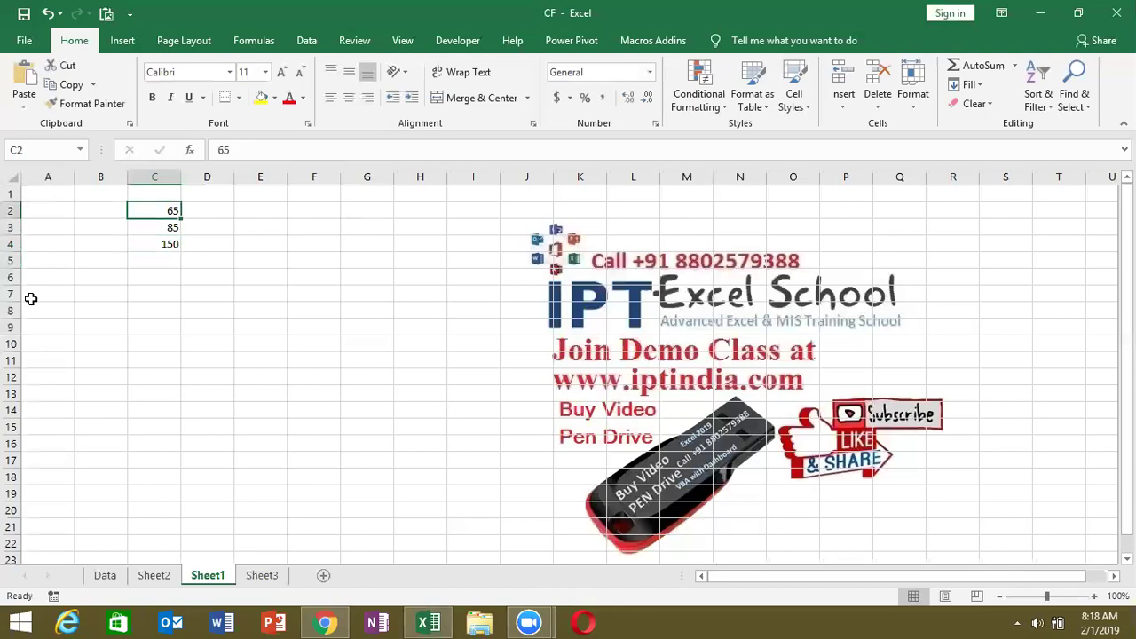
type("50")
key("Return")
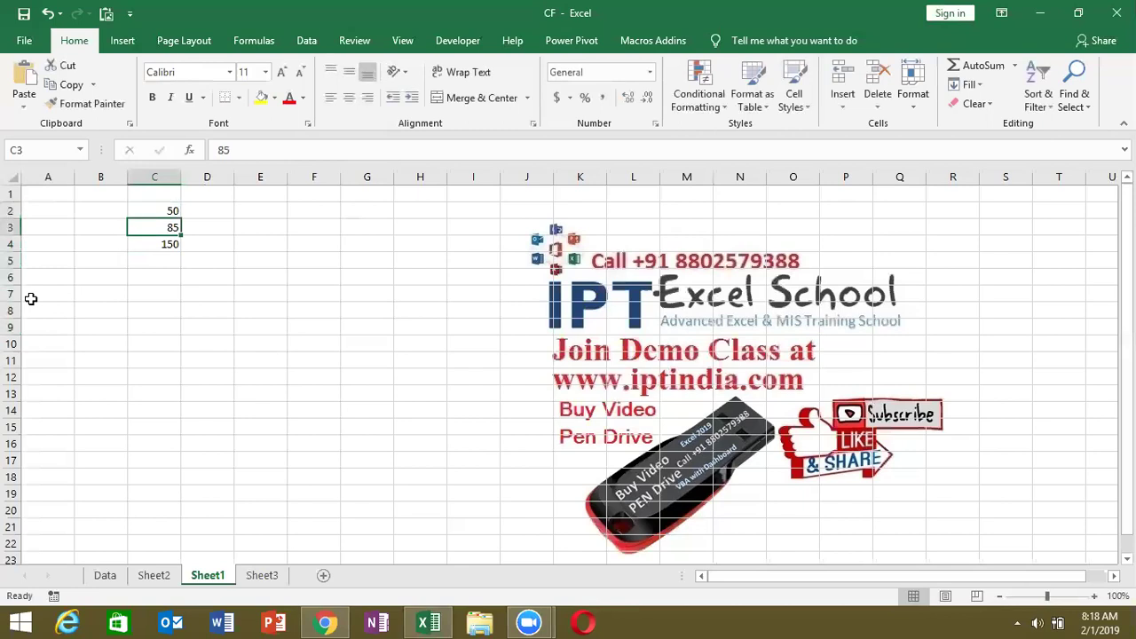
left_click(157, 244)
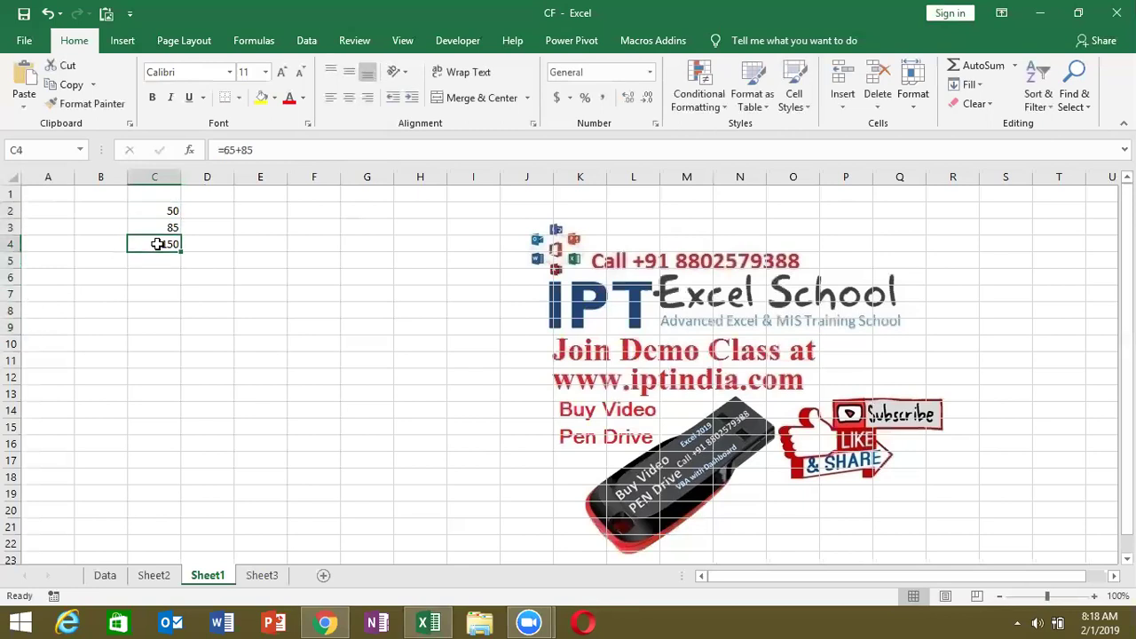
left_click(202, 242)
type("=")
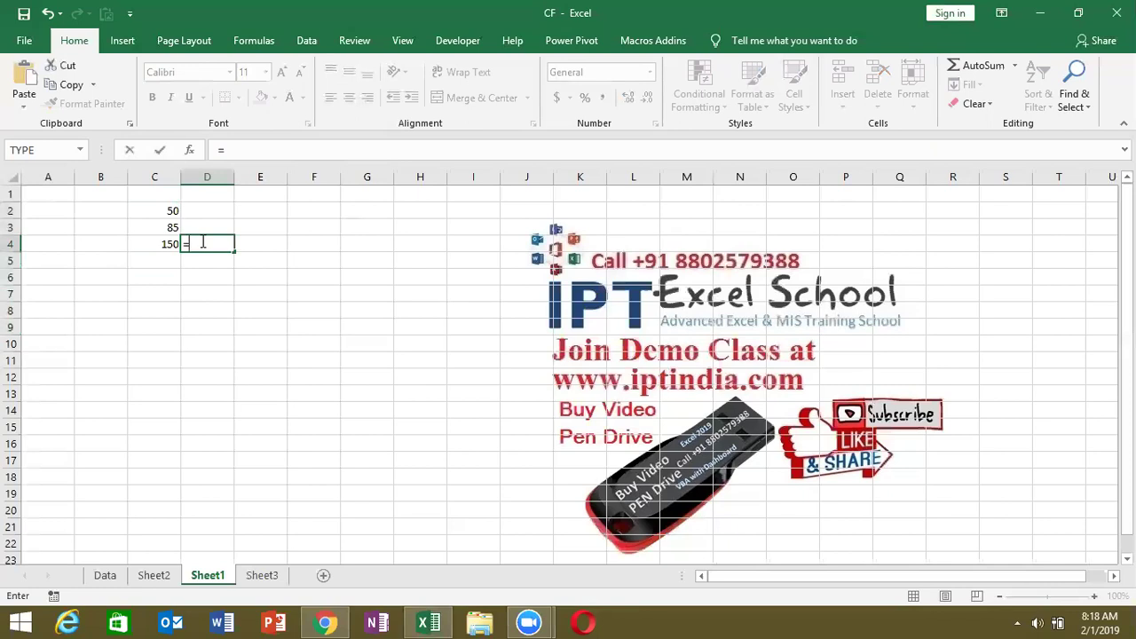
Step: Complete D4 as =C2+C3, showing 135 from C2's new value of 50
left_click(142, 208)
type("+")
left_click(160, 226)
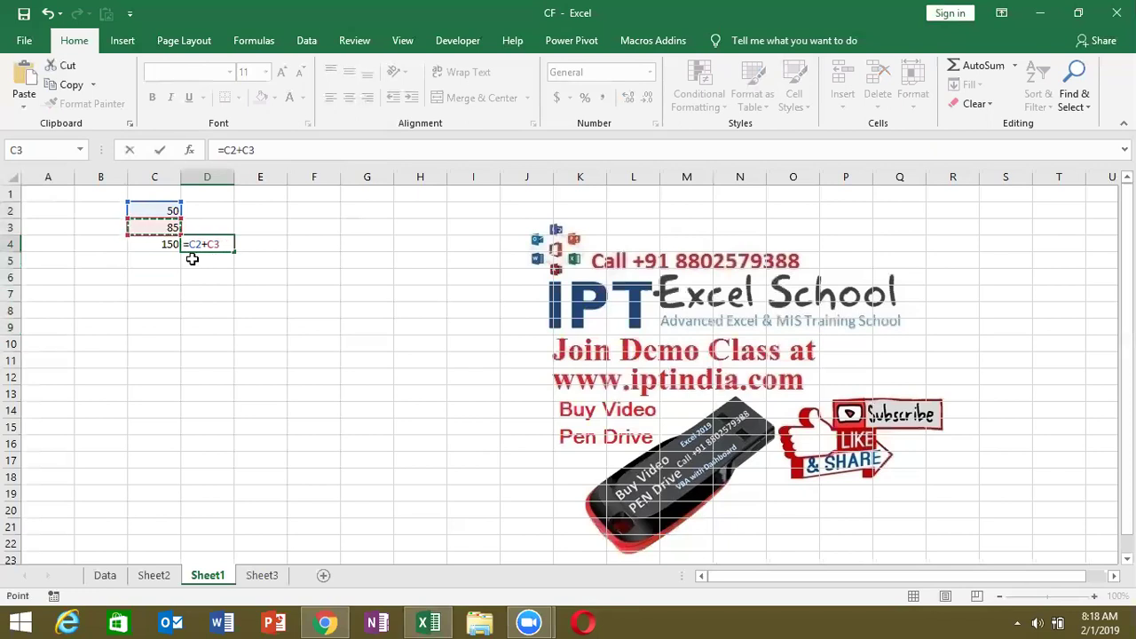
double_click(195, 244)
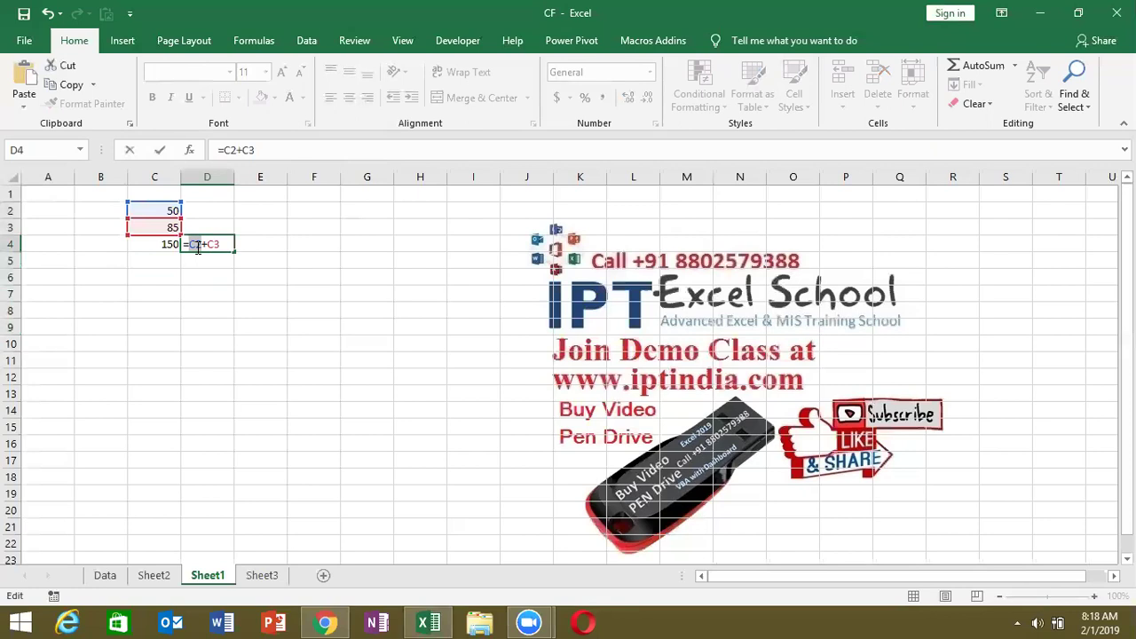
key("Return")
left_click(197, 247)
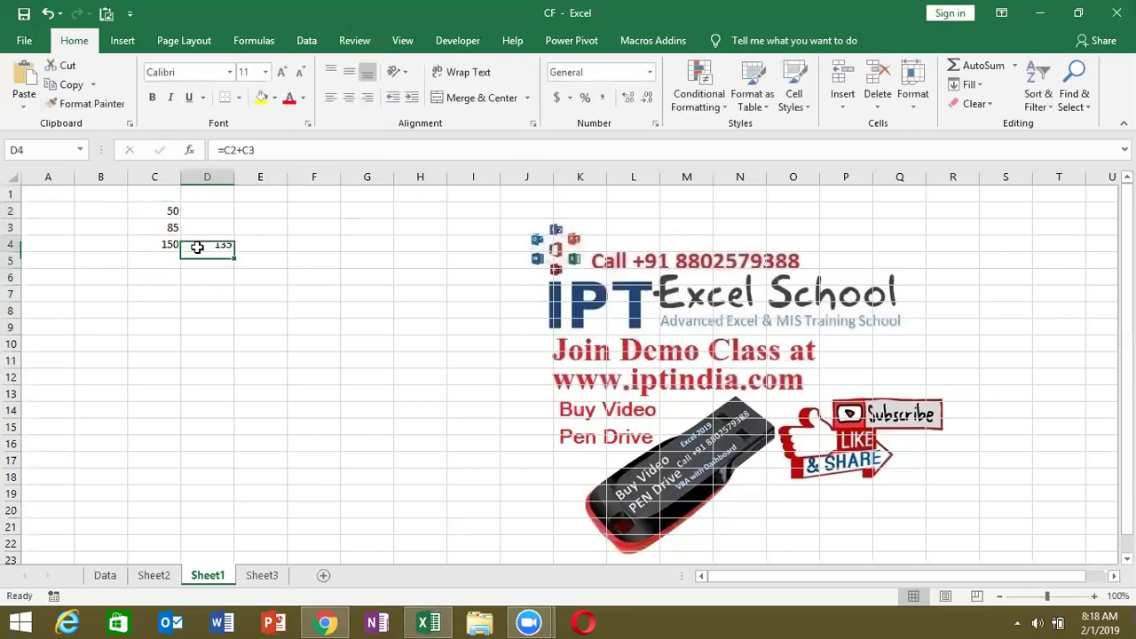
Step: Evaluate D4's =C2+C3 step by step: C2 gives 50, C3 gives 85, the result is 135
left_click(256, 42)
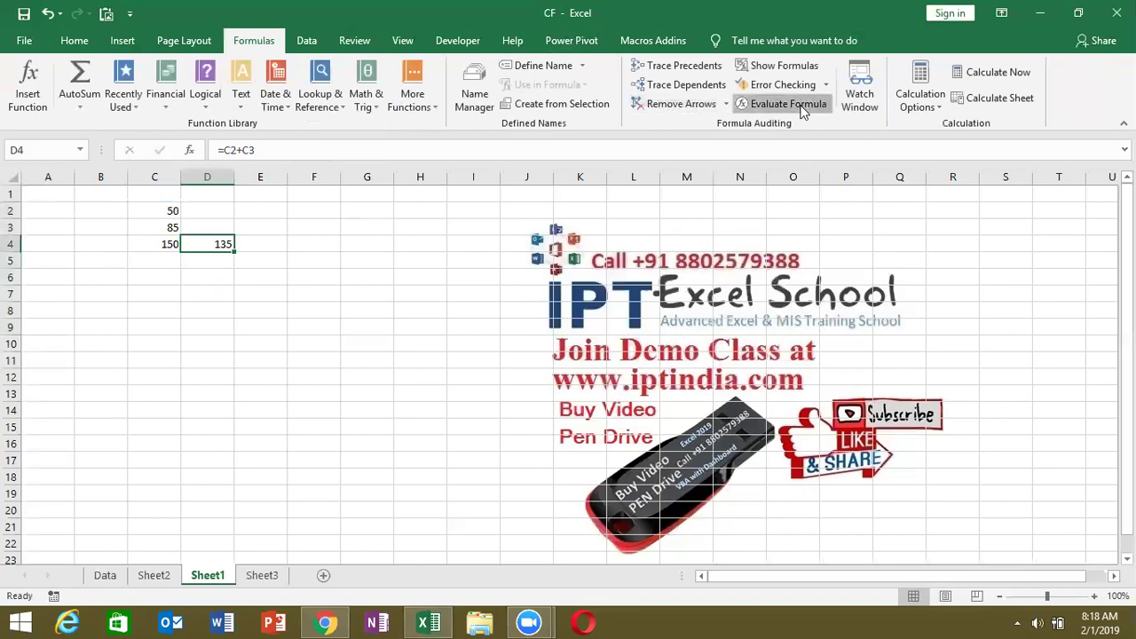
left_click(788, 104)
left_click(644, 364)
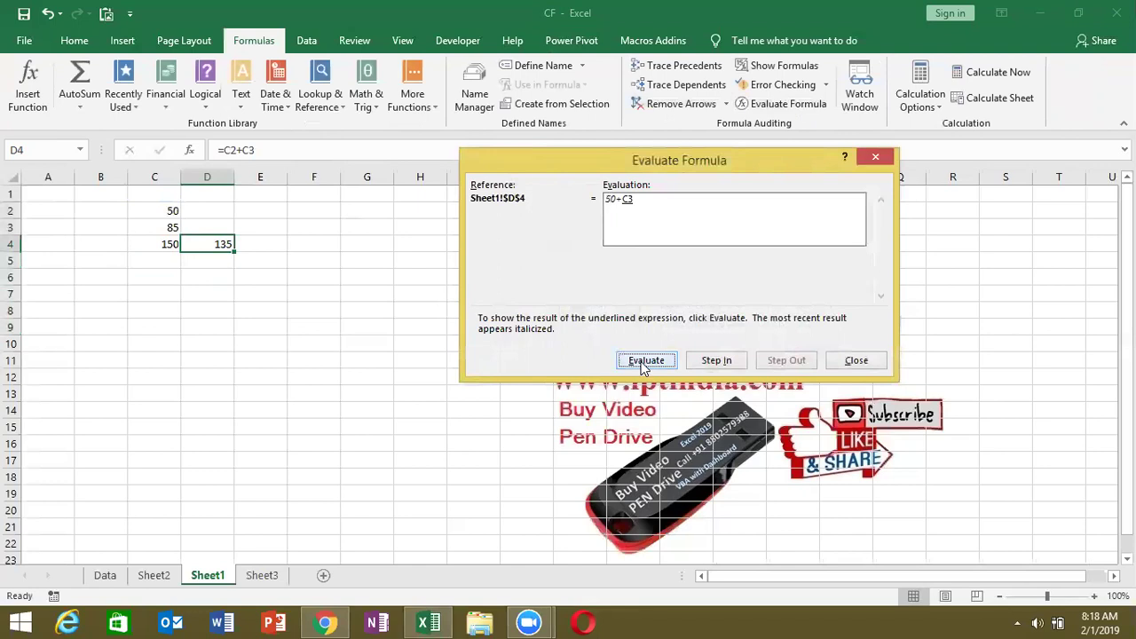
left_click(643, 364)
left_click(643, 363)
left_click(875, 157)
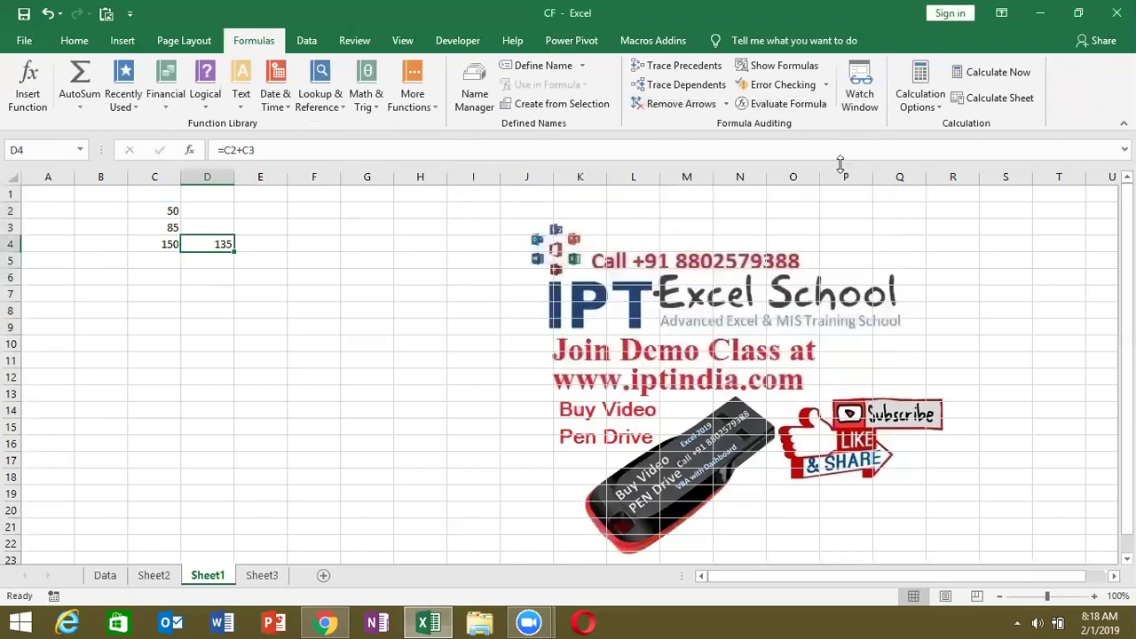
Step: Change C2 to 78 so D4 totals 163, then select the C2:D5 block
left_click(157, 212)
type("78")
key("Return")
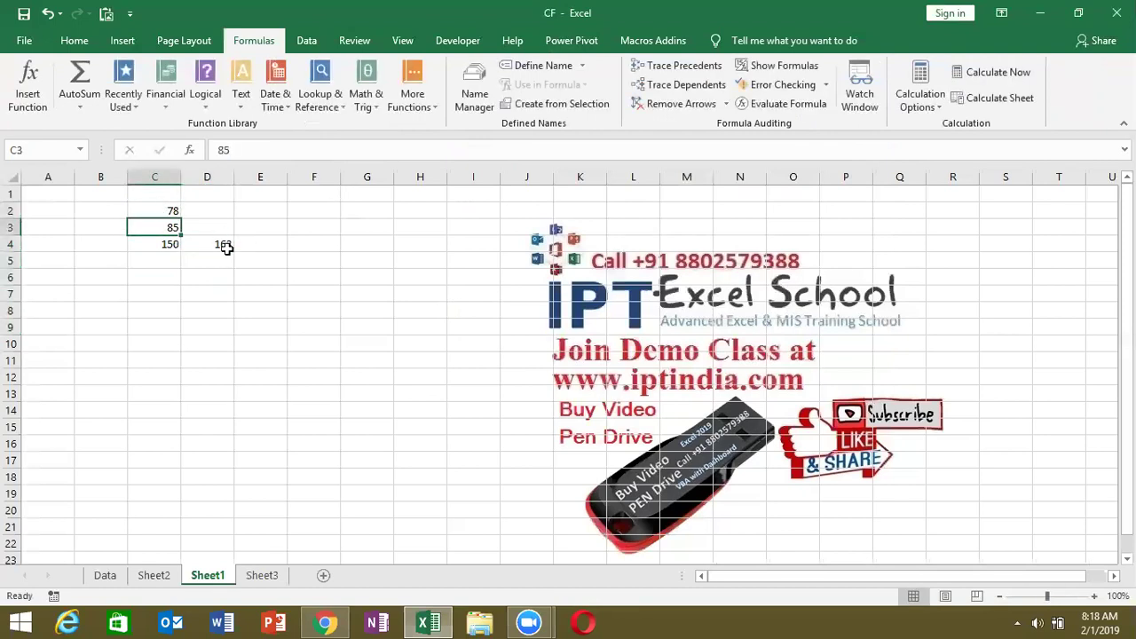
left_click(226, 249)
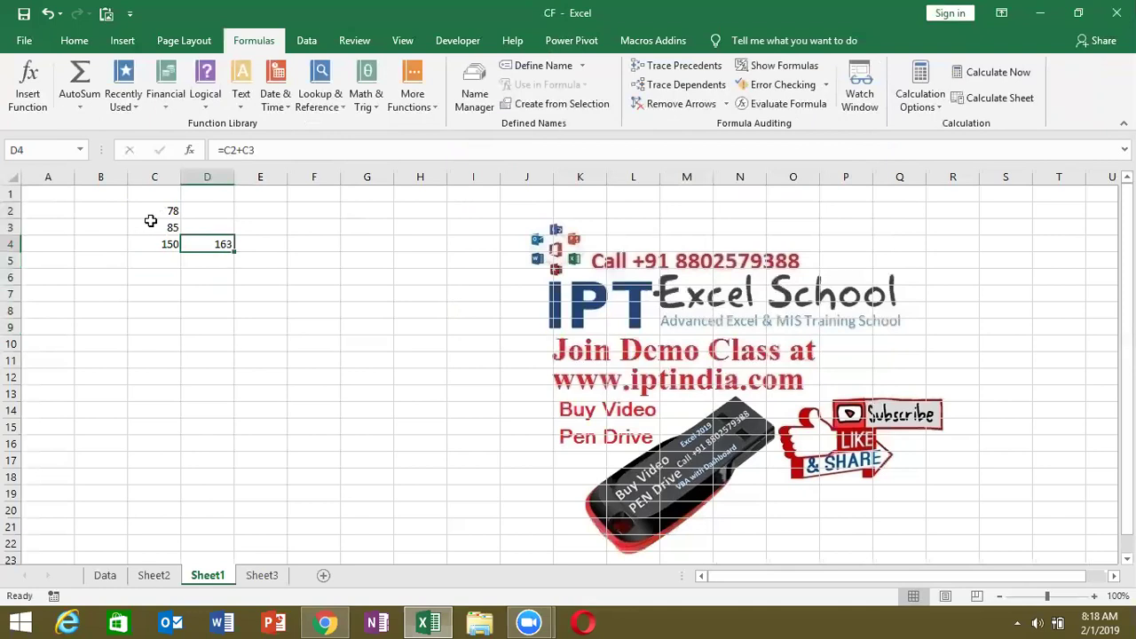
left_click_drag(141, 210, 218, 256)
Step: Clear C2:D5 and enter 85, 36, 52, 41, 25, 63, 85 down A1:A7
key("Delete")
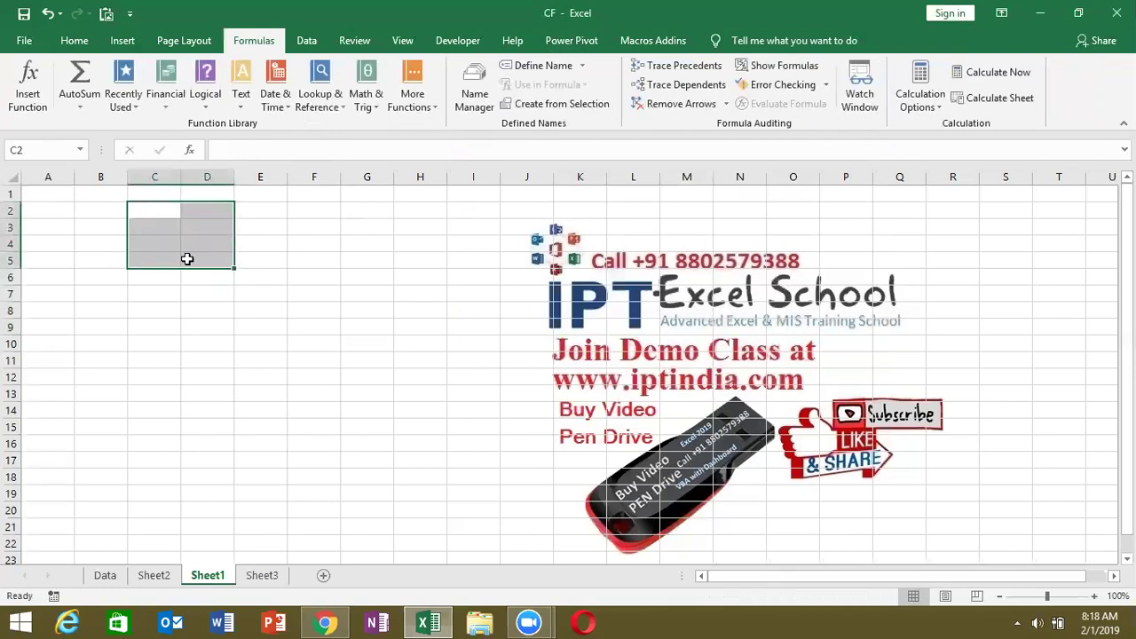
left_click(60, 192)
type("85 36 52 41 25 63 85")
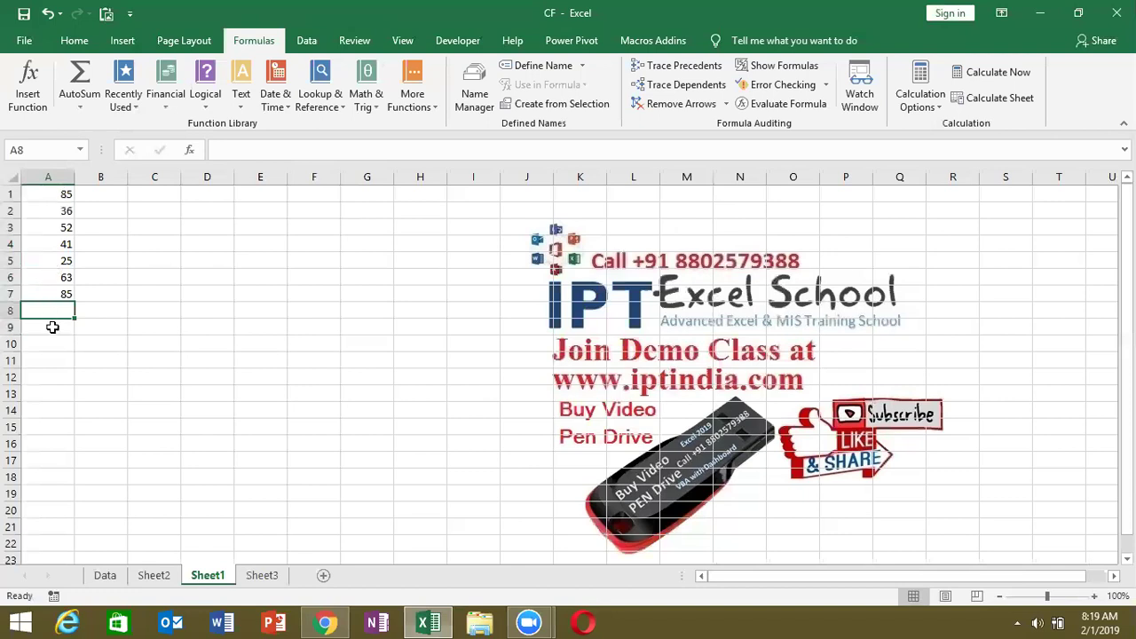
Step: Enter =A1+20 in B1 and fill it down through B7
left_click(108, 195)
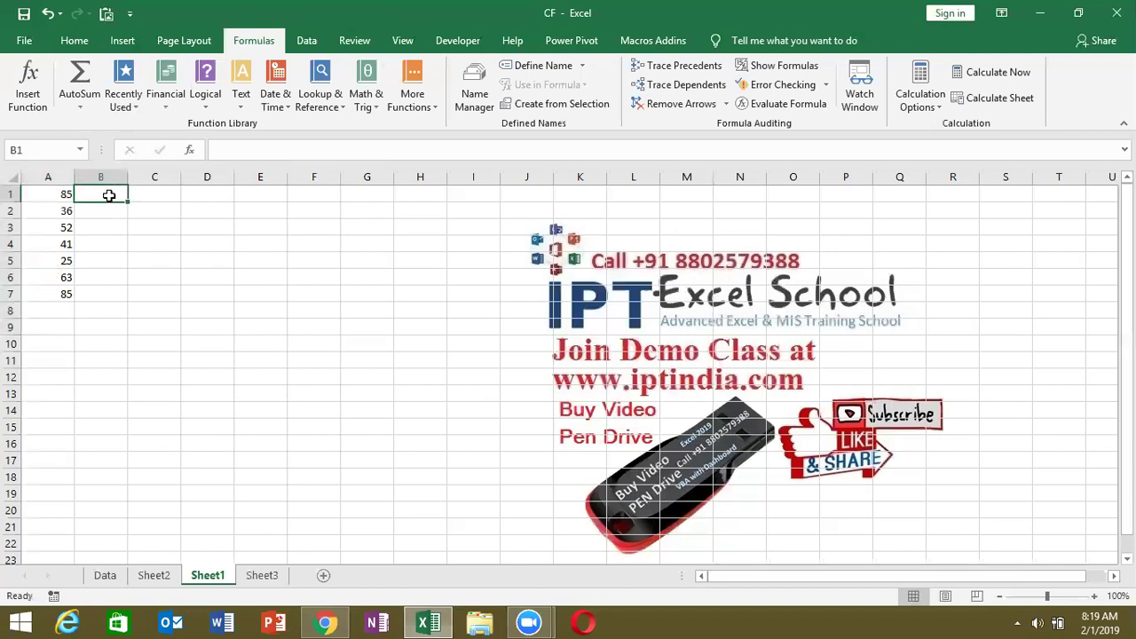
type("=")
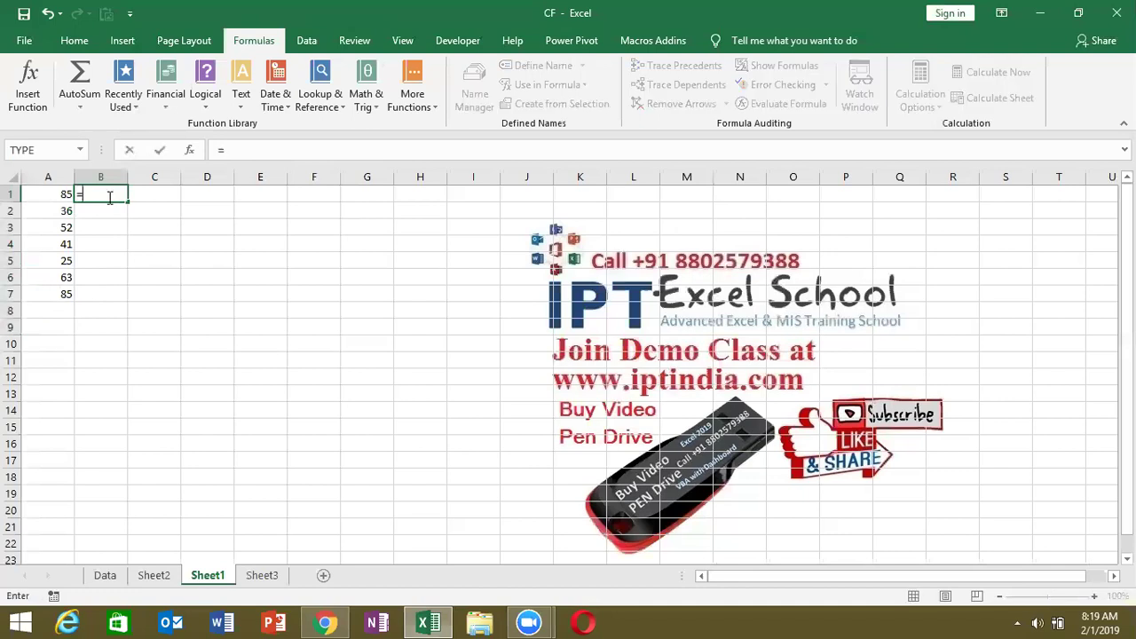
left_click(55, 195)
type("+20")
key("Return")
key("Up")
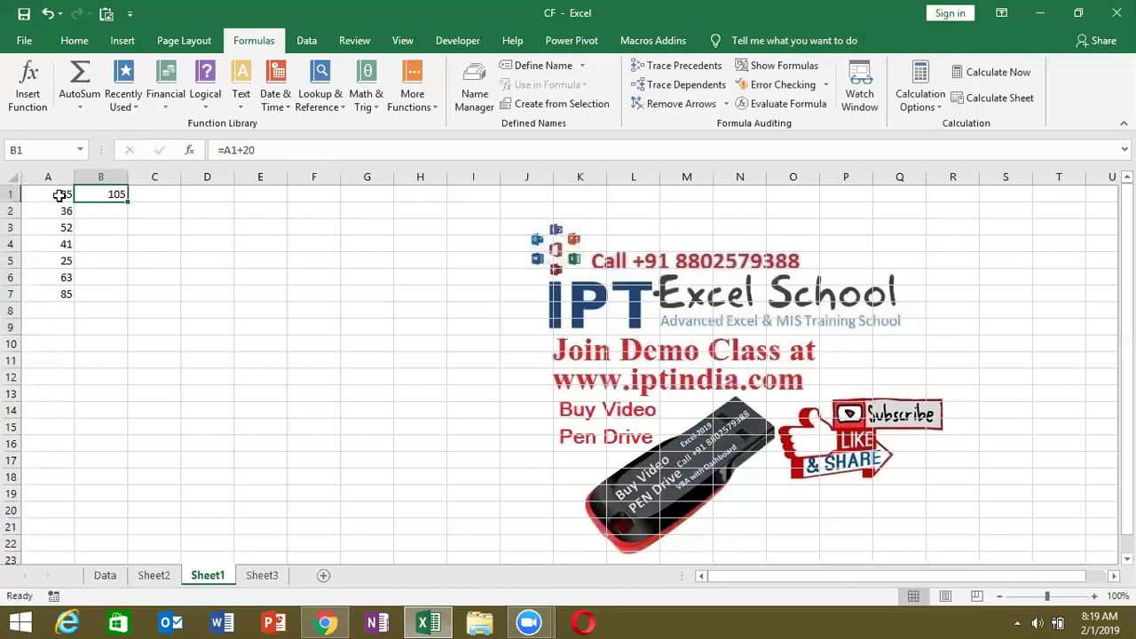
left_click_drag(126, 200, 118, 296)
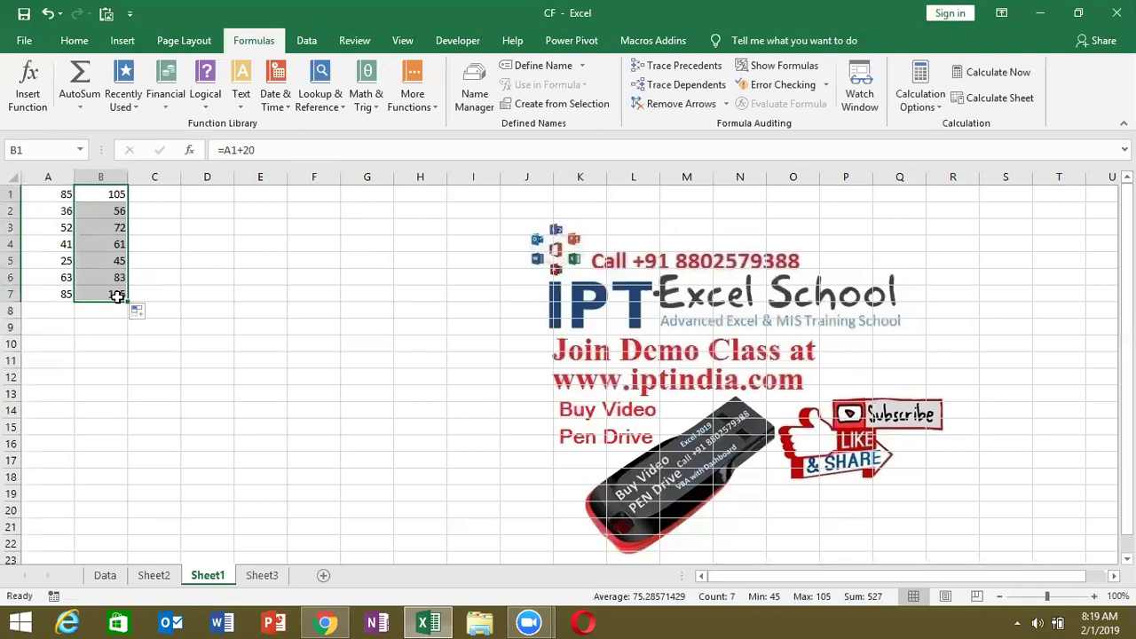
Step: Inspect the copied formula's references in B2, then clear the copies from B2:B7
left_click(115, 198)
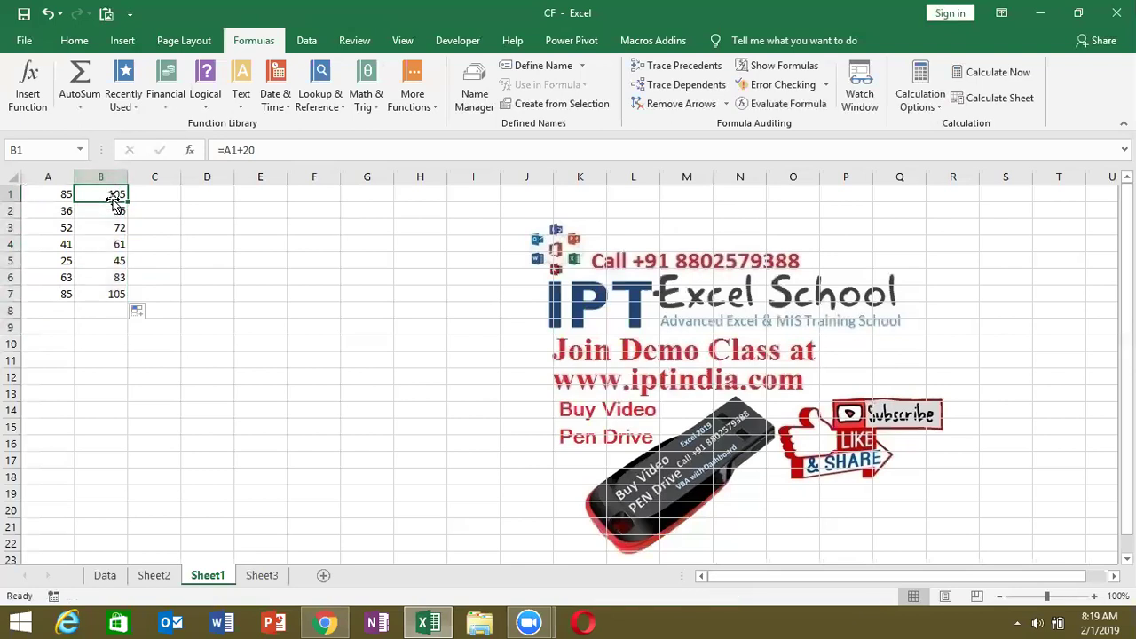
left_click(120, 210)
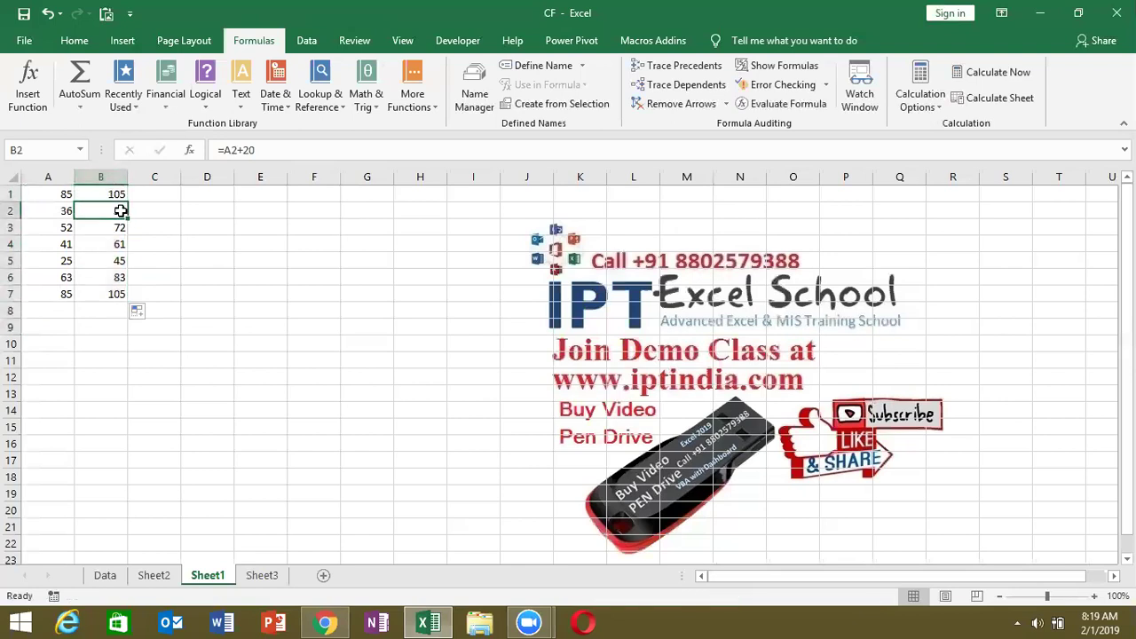
double_click(115, 211)
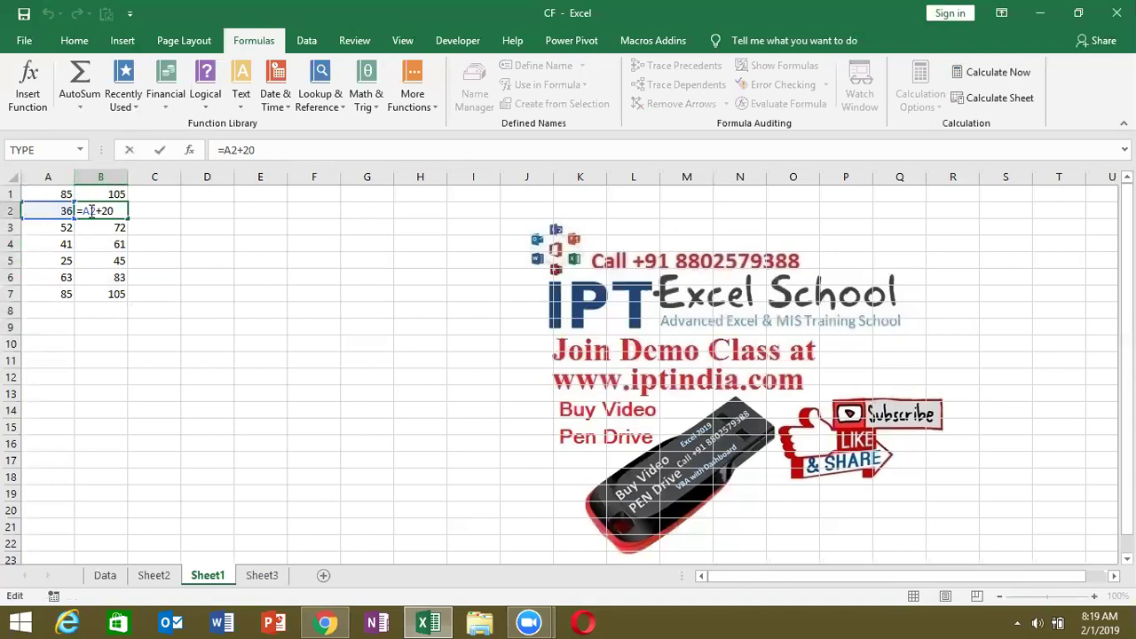
key("Escape")
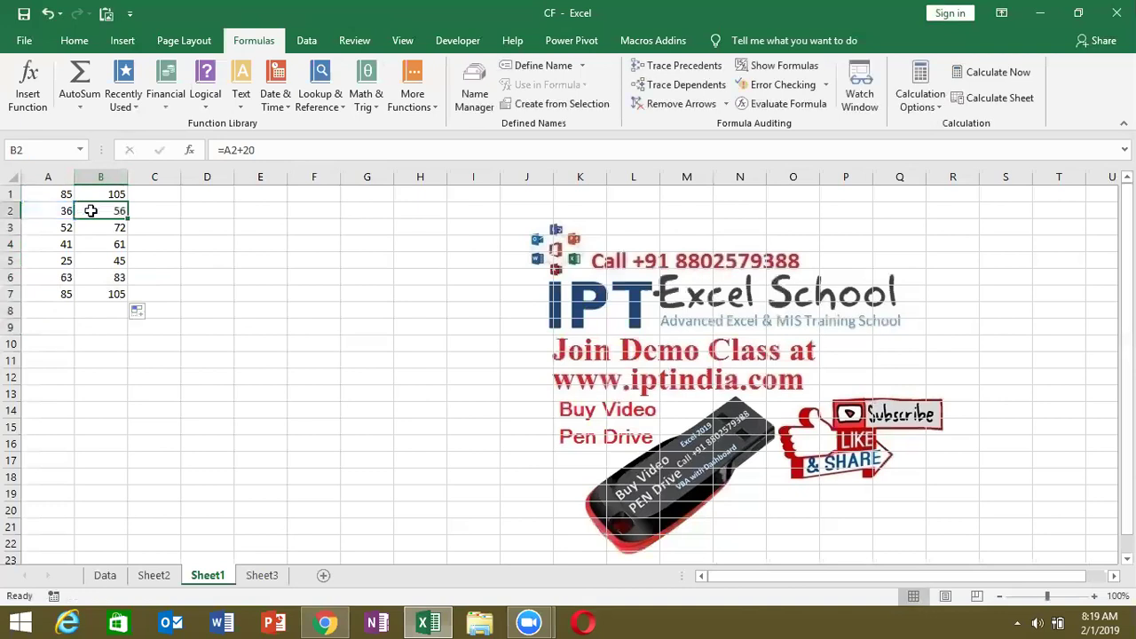
key("ctrl+shift+Down")
key("Delete")
Step: Hand-enter formulas referencing A2 and A3 in B2:B3, then delete them
left_click(90, 210)
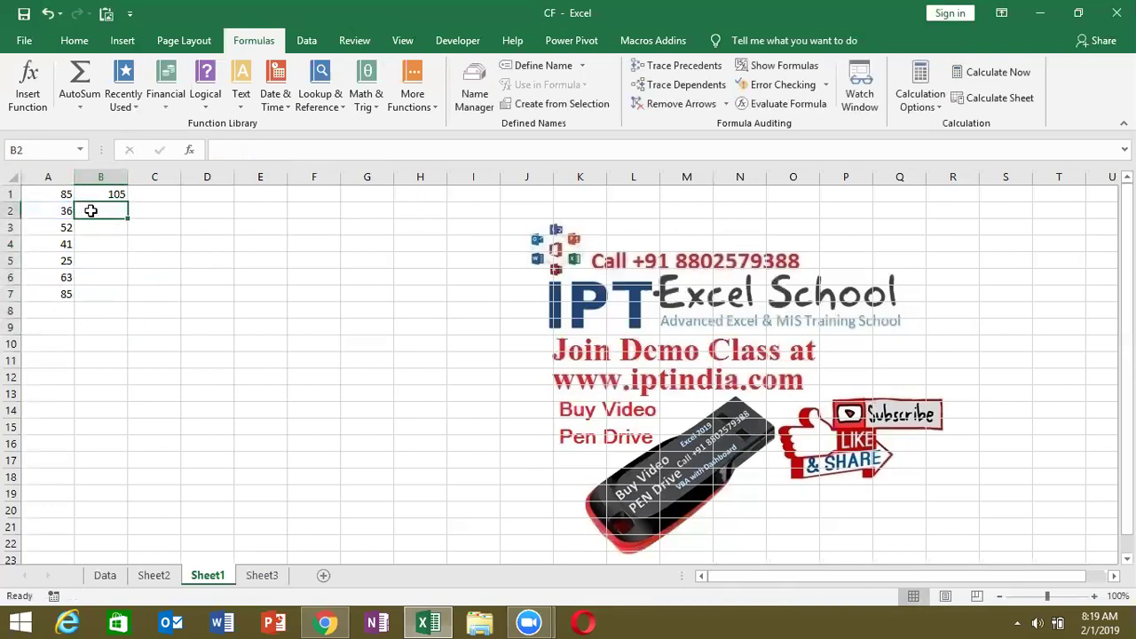
type("=A2+20")
key("Return")
type("=")
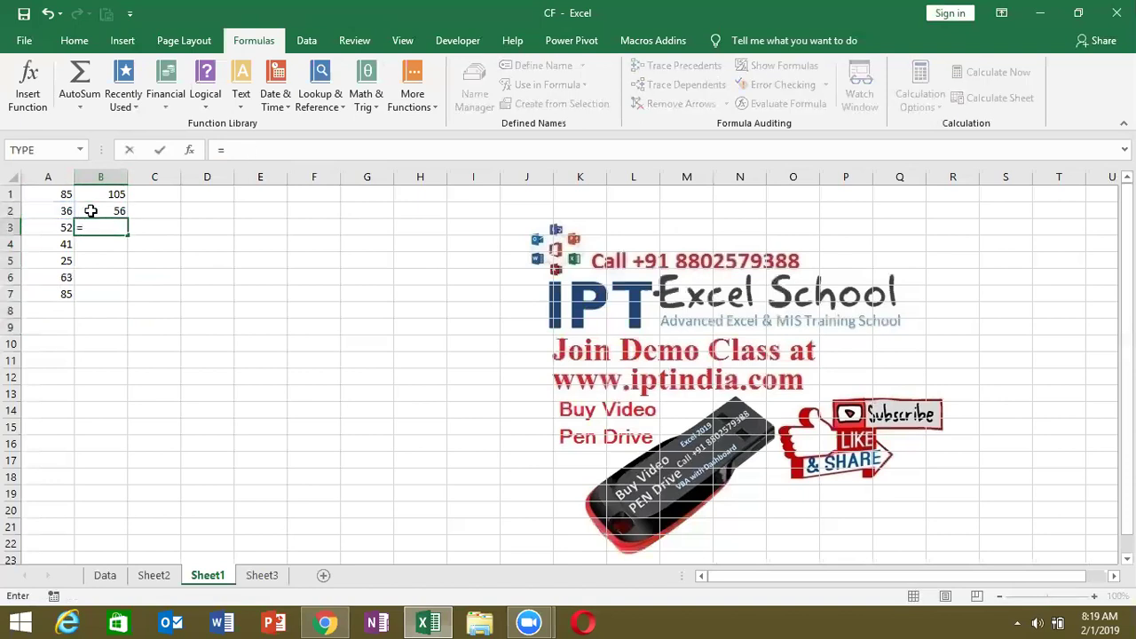
key("Left")
type("+20")
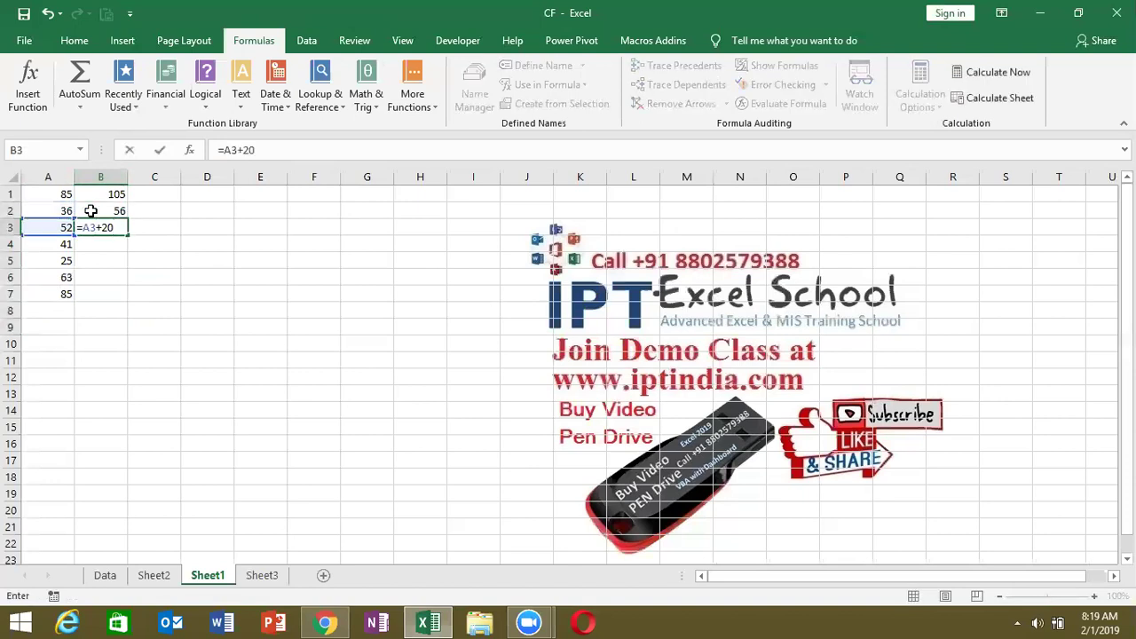
key("Return")
key("Up")
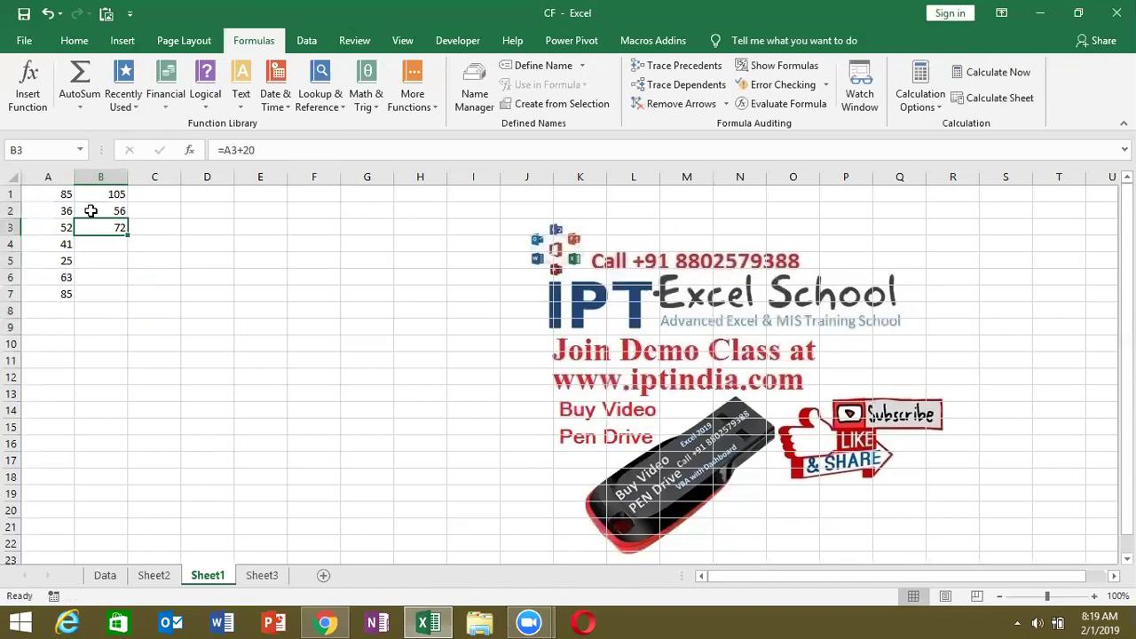
key("Up")
key("shift+Down")
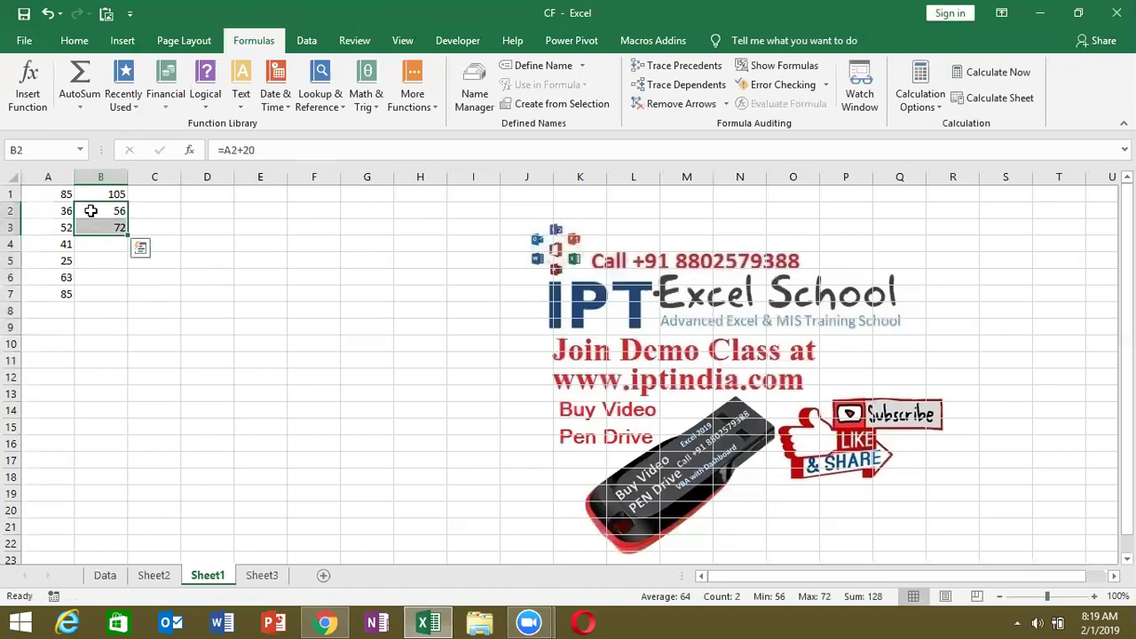
key("Delete")
Step: Auto-fill B1's formula down column B, undo the fill, and clear B1
left_click(109, 193)
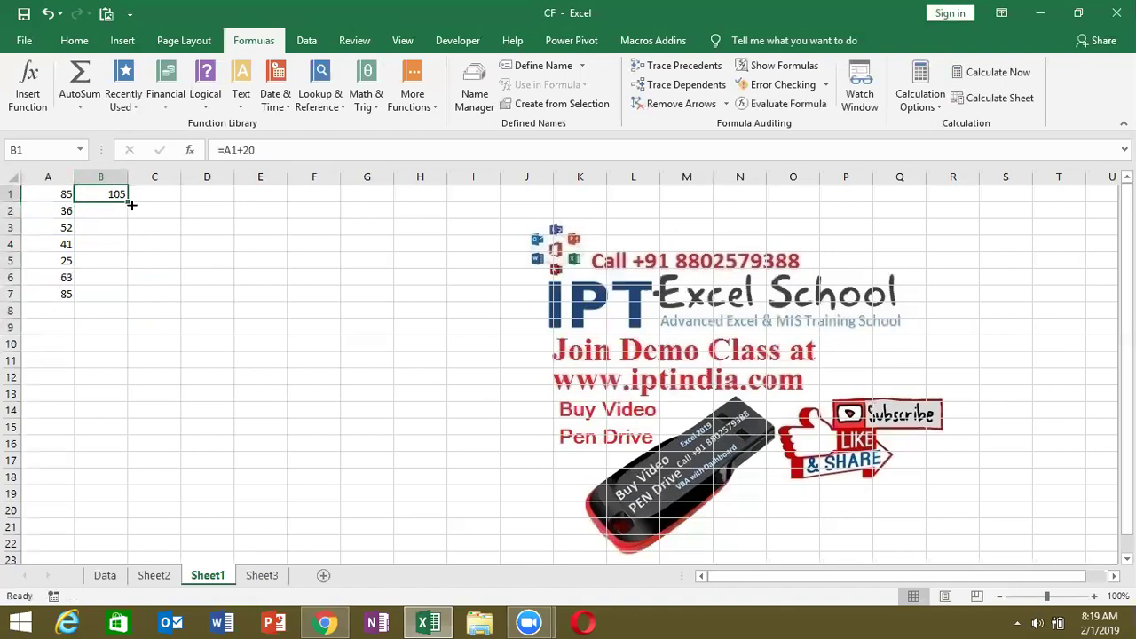
double_click(130, 205)
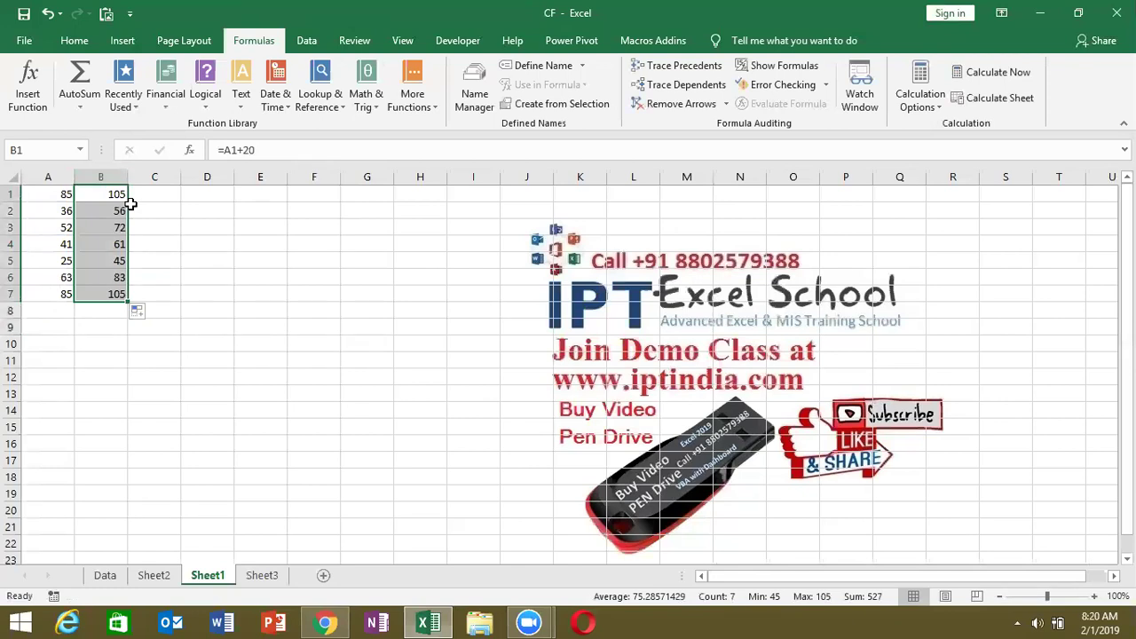
key("ctrl+z")
key("Down")
key("shift+Down")
key("shift+Down")
key("shift+Down")
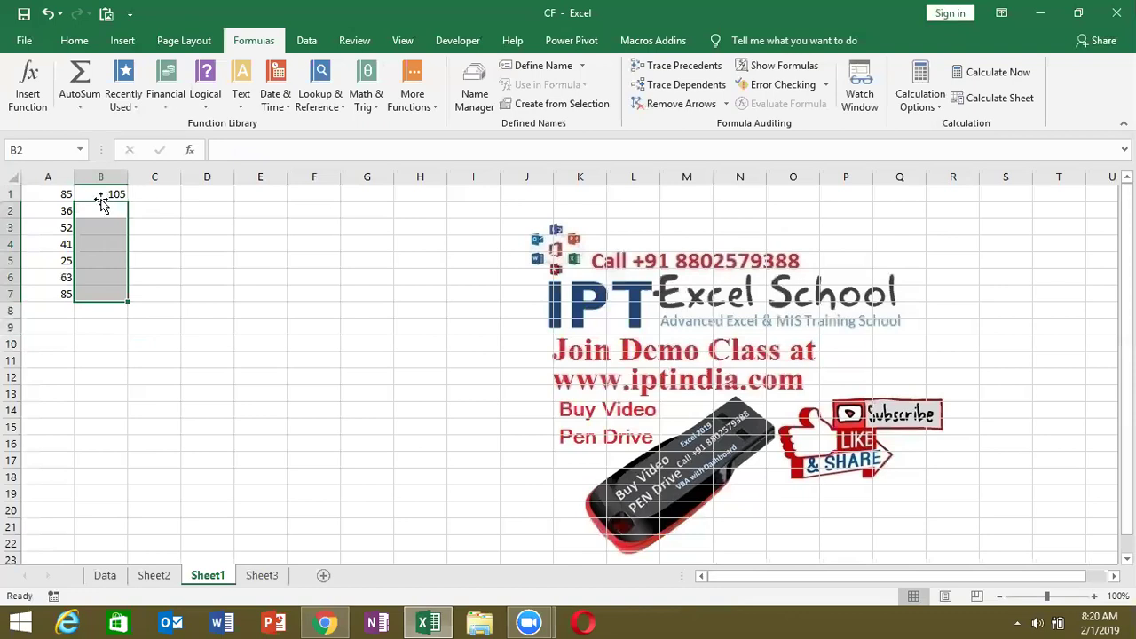
left_click(105, 194)
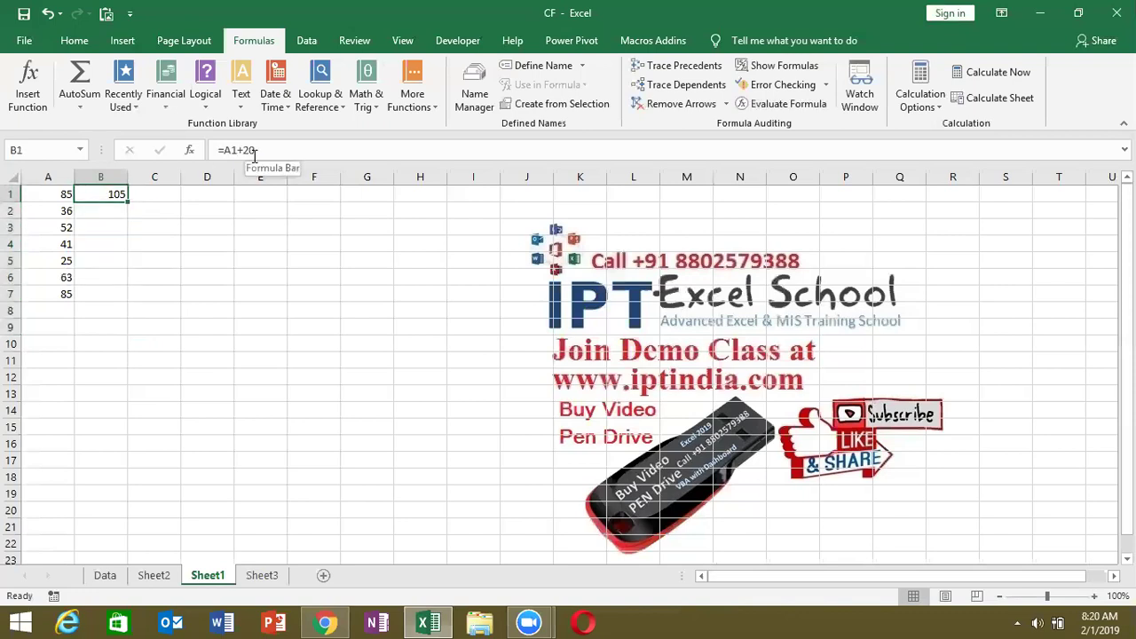
key("Delete")
Step: Put 20 in D1 and enter =A1+D1 in B1
left_click(222, 189)
type("20")
key("Return")
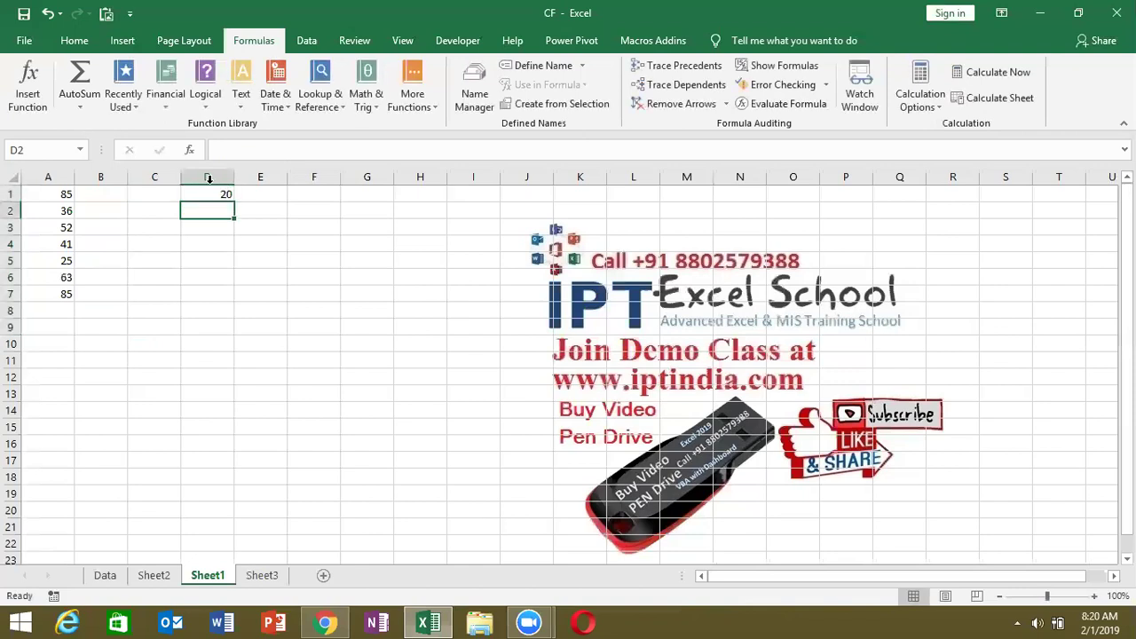
left_click(116, 196)
type("=")
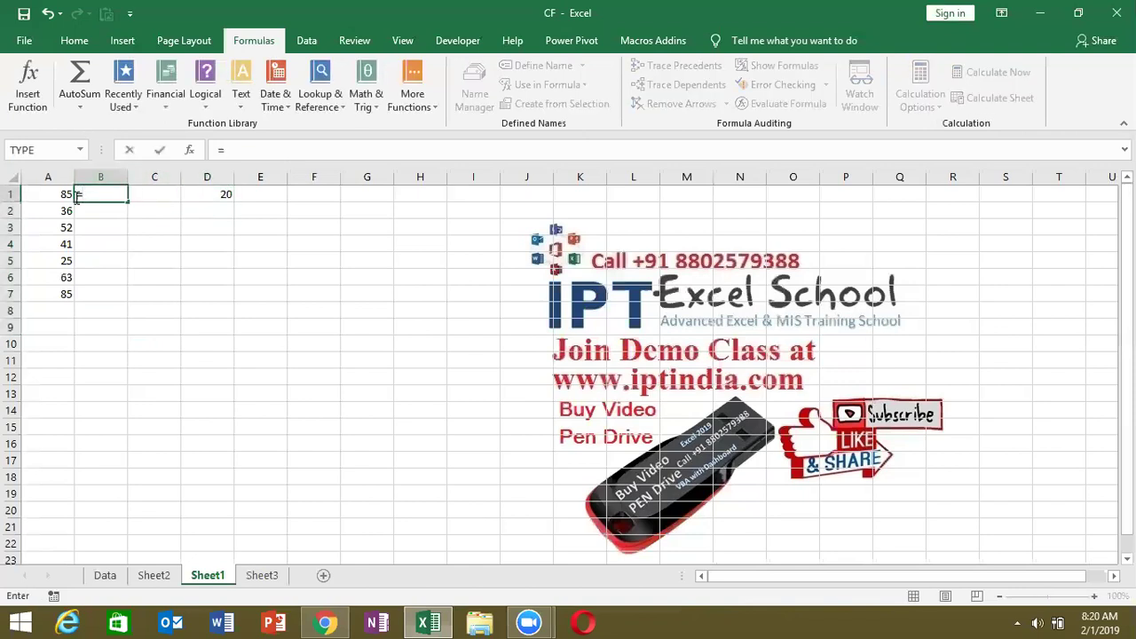
left_click(59, 194)
type("+")
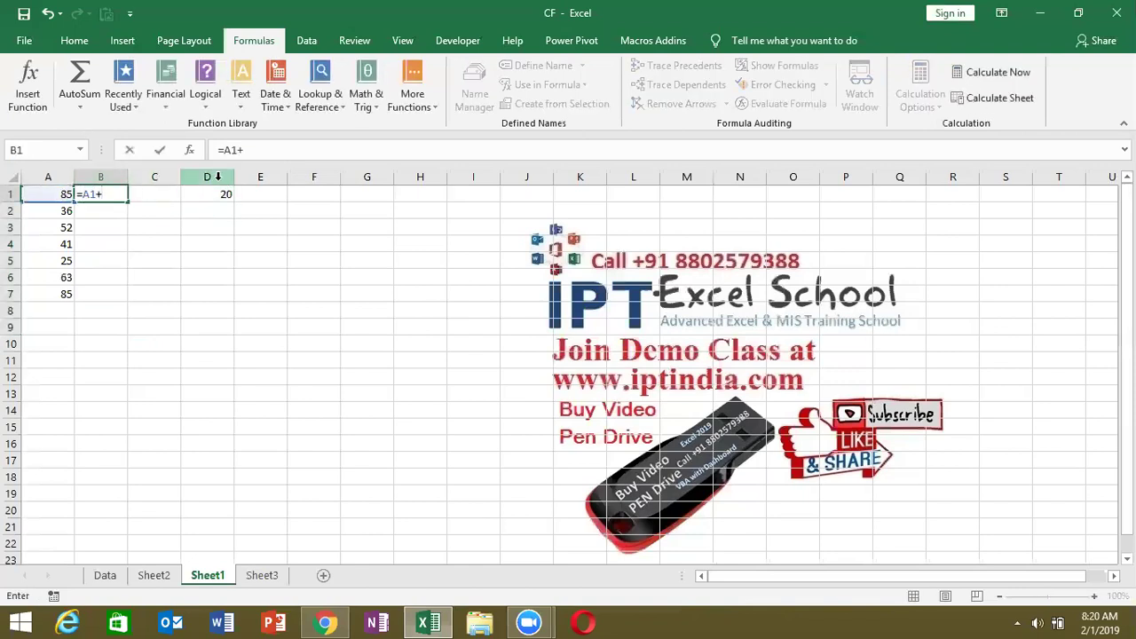
left_click(214, 193)
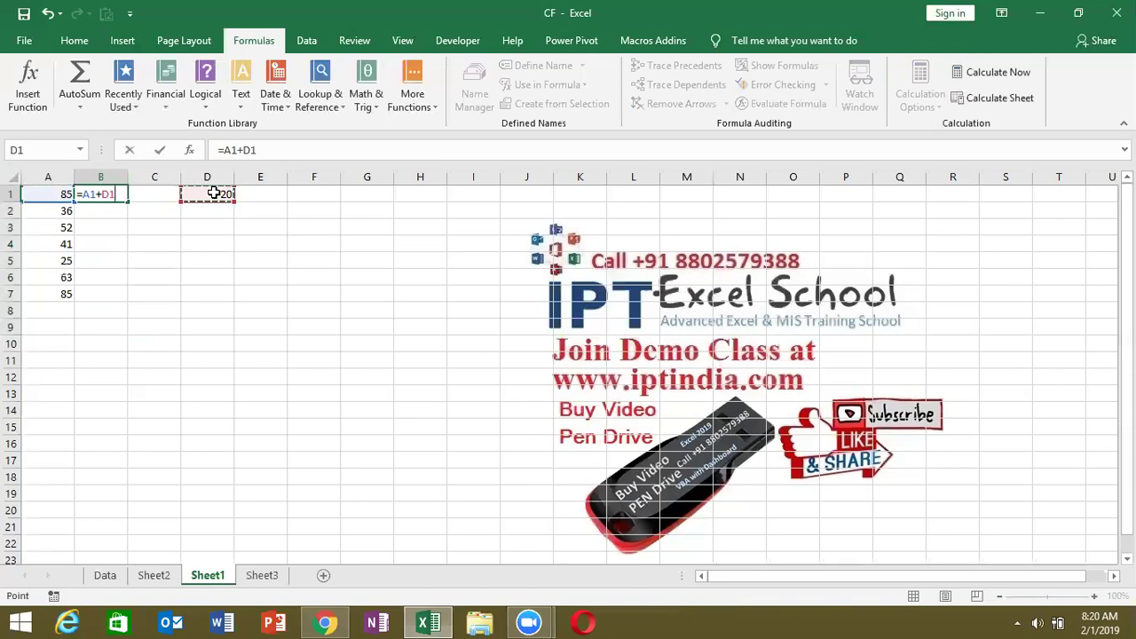
key("ctrl+Return")
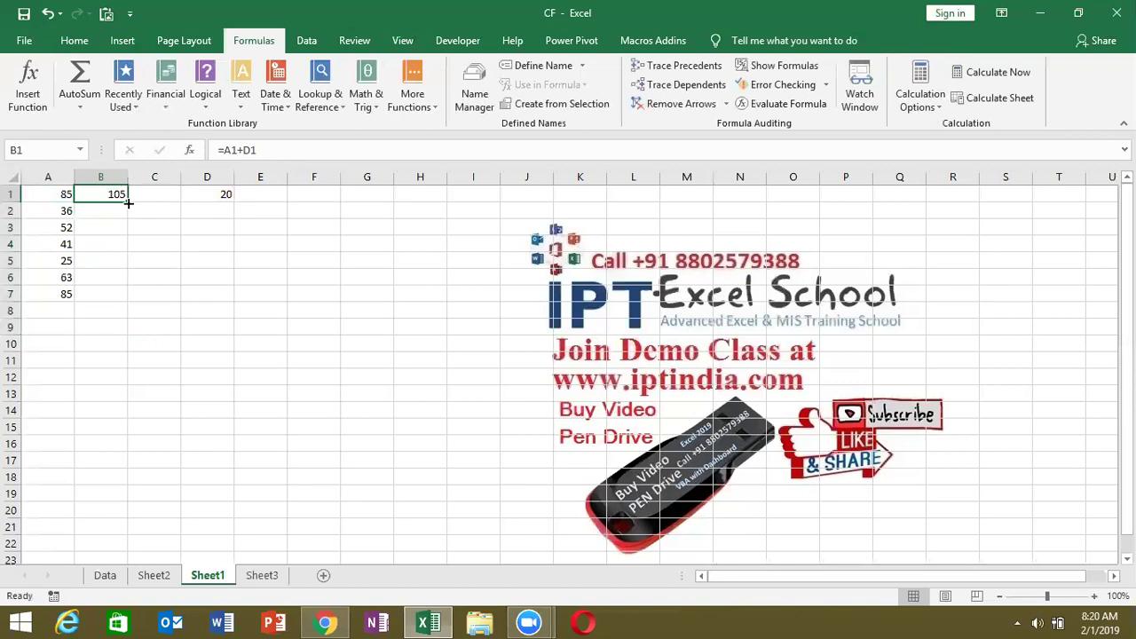
Step: Copy B1's formula into B2, repoint its D2 reference to D1, and review B1's references
left_click_drag(129, 203, 121, 213)
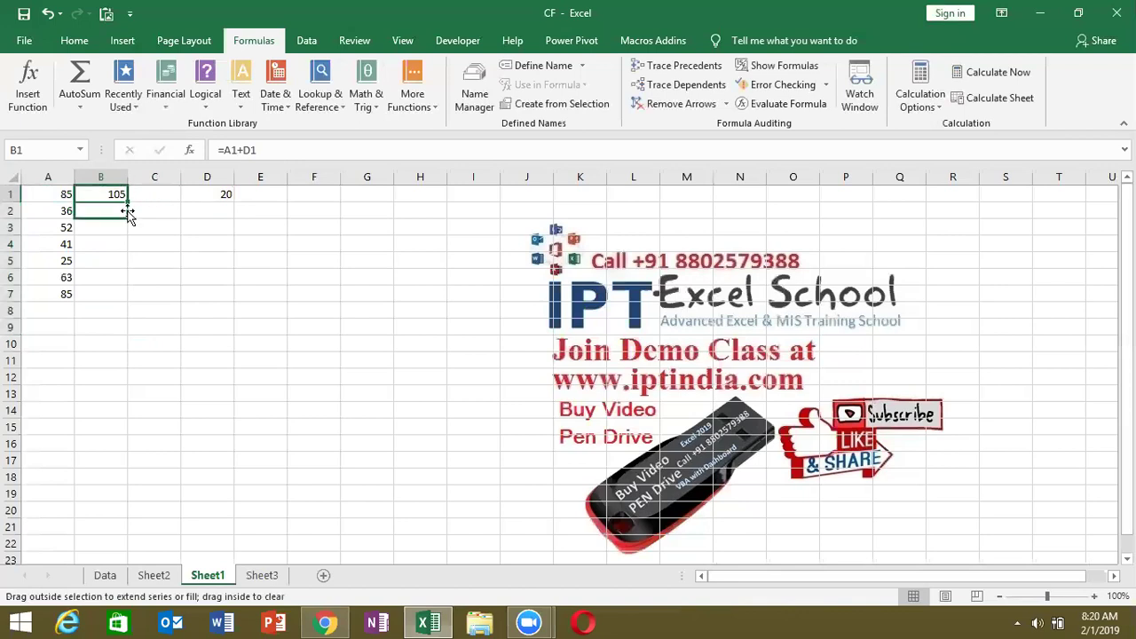
double_click(121, 213)
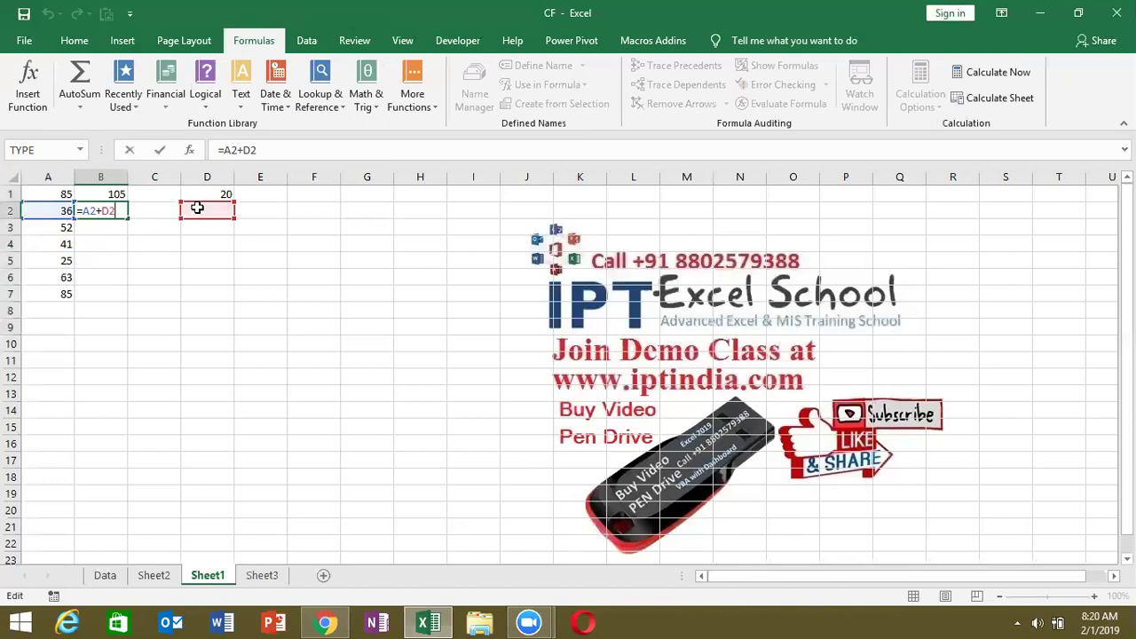
left_click_drag(197, 207, 205, 194)
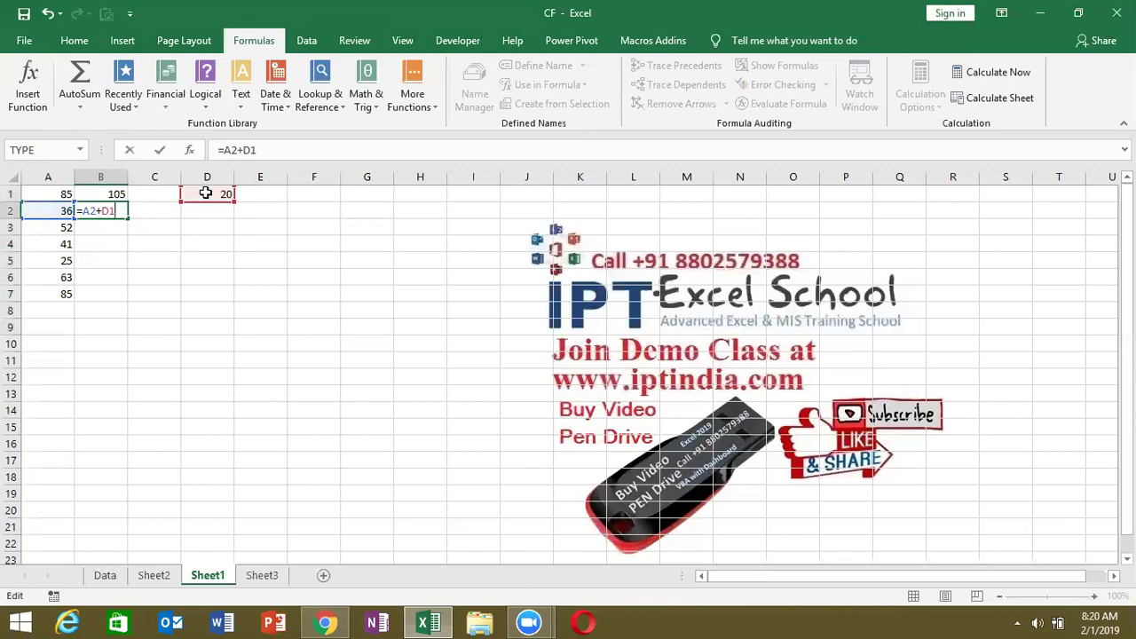
key("ctrl+Return")
left_click(117, 194)
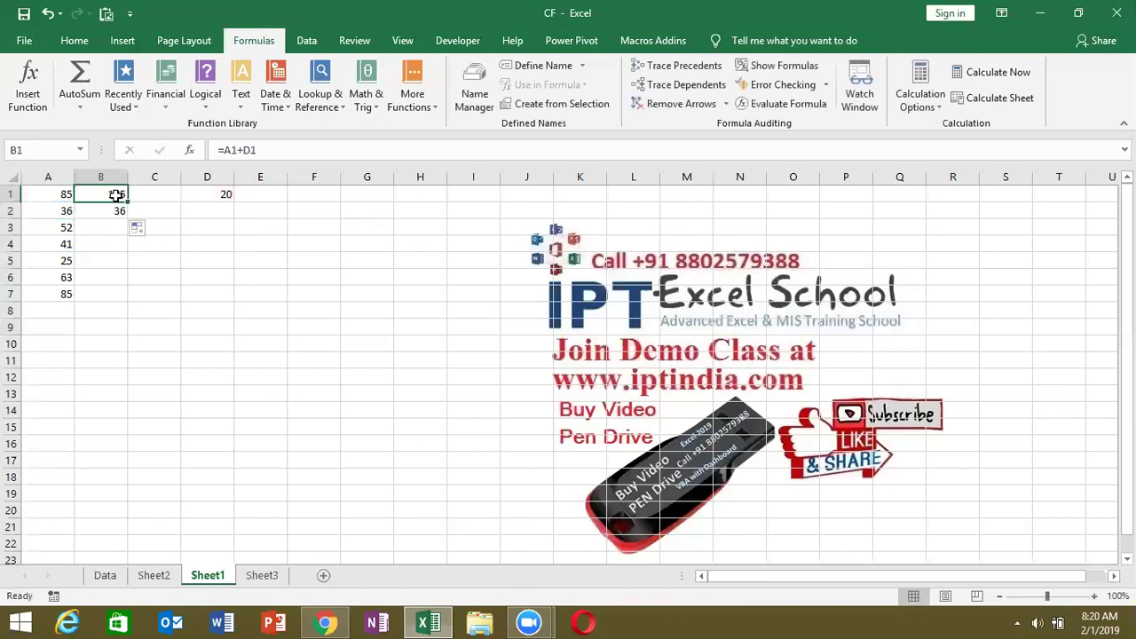
double_click(116, 194)
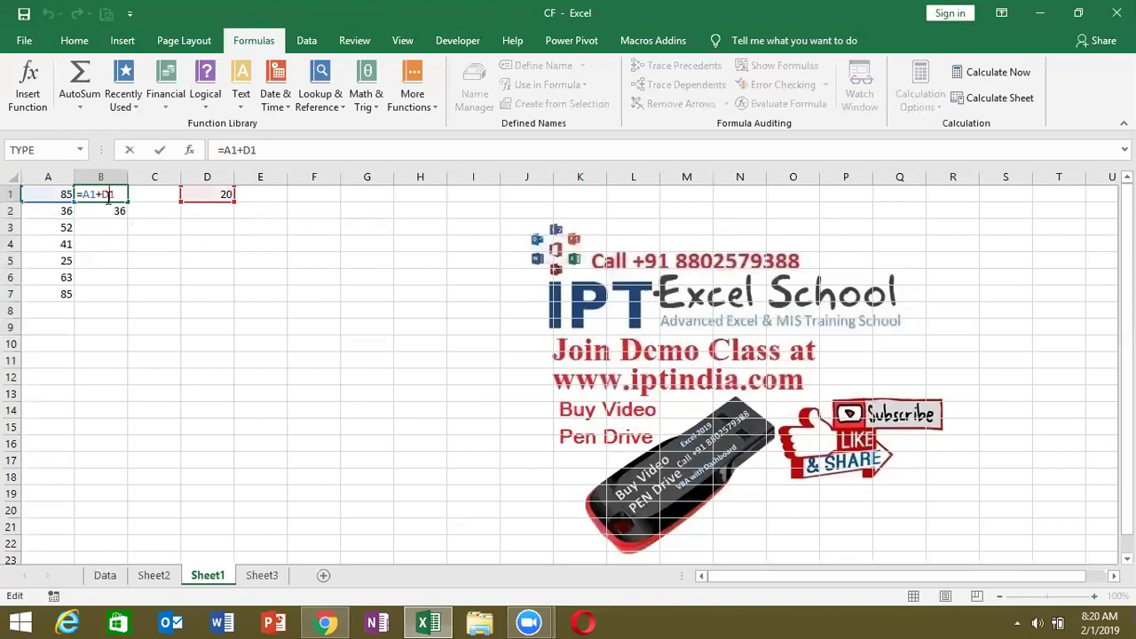
Step: Change B1 to =A1+D$1, fill it down to B7, and recheck B1's formula
key("F4")
key("F4")
key("Return")
key("Up")
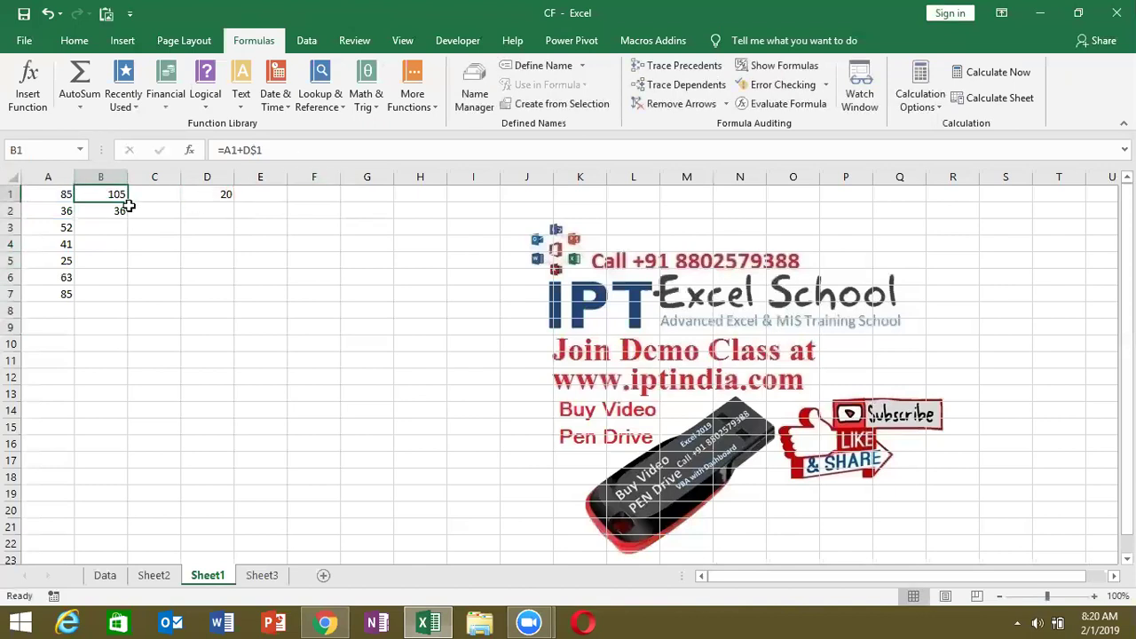
left_click_drag(126, 201, 132, 294)
double_click(121, 193)
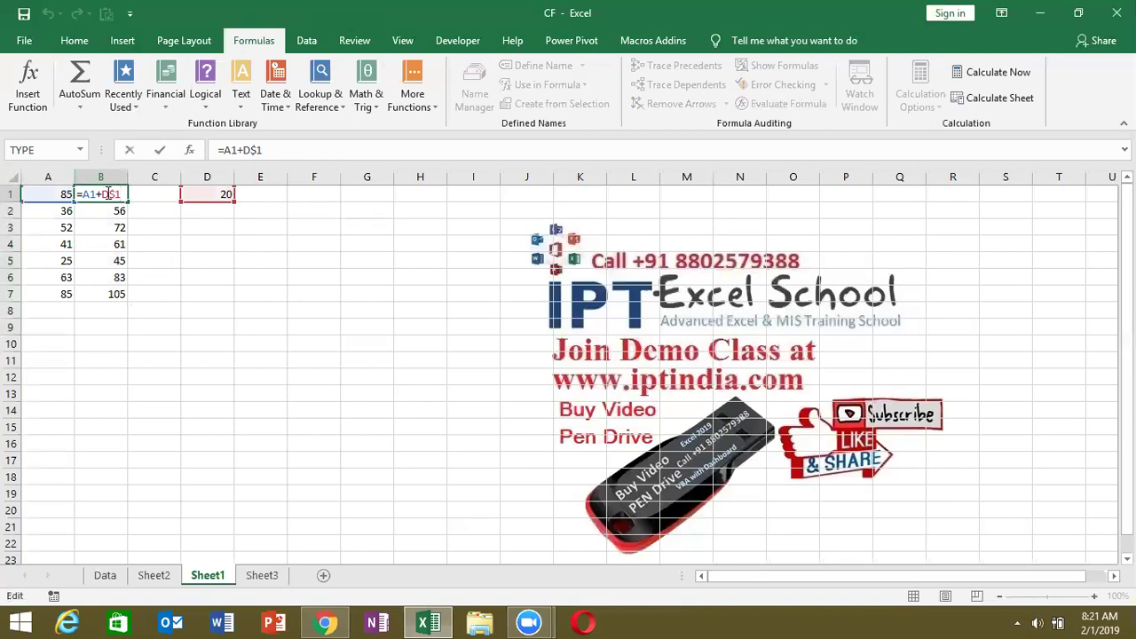
key("ctrl+Return")
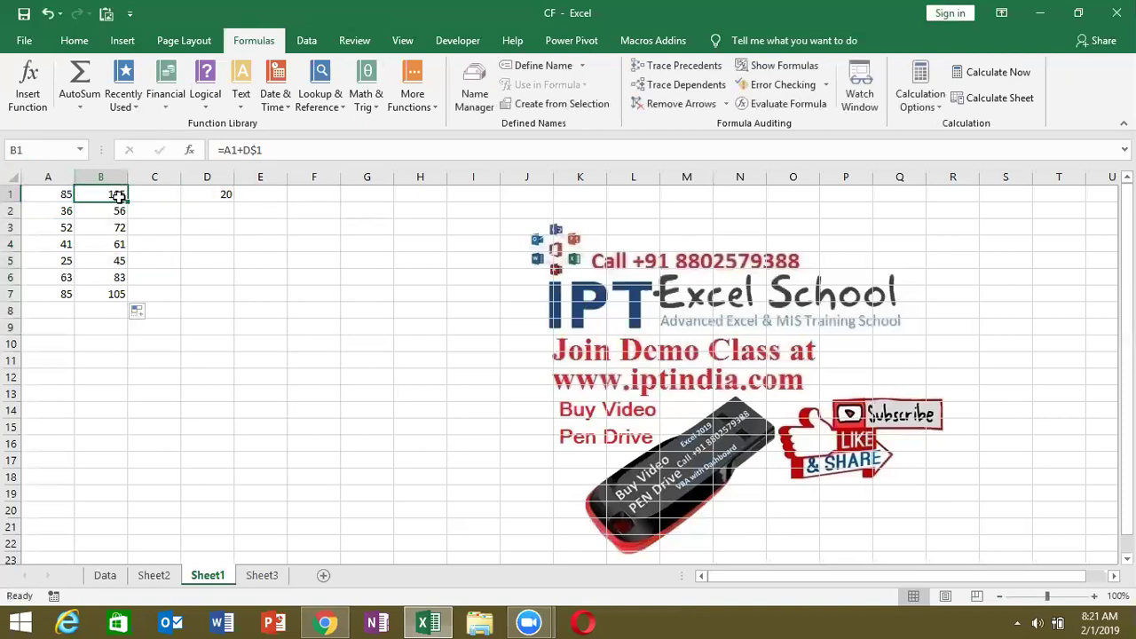
Step: Copy B1's formula into C1 and inspect its shifted =B1+E$1 references
left_click_drag(128, 203, 166, 193)
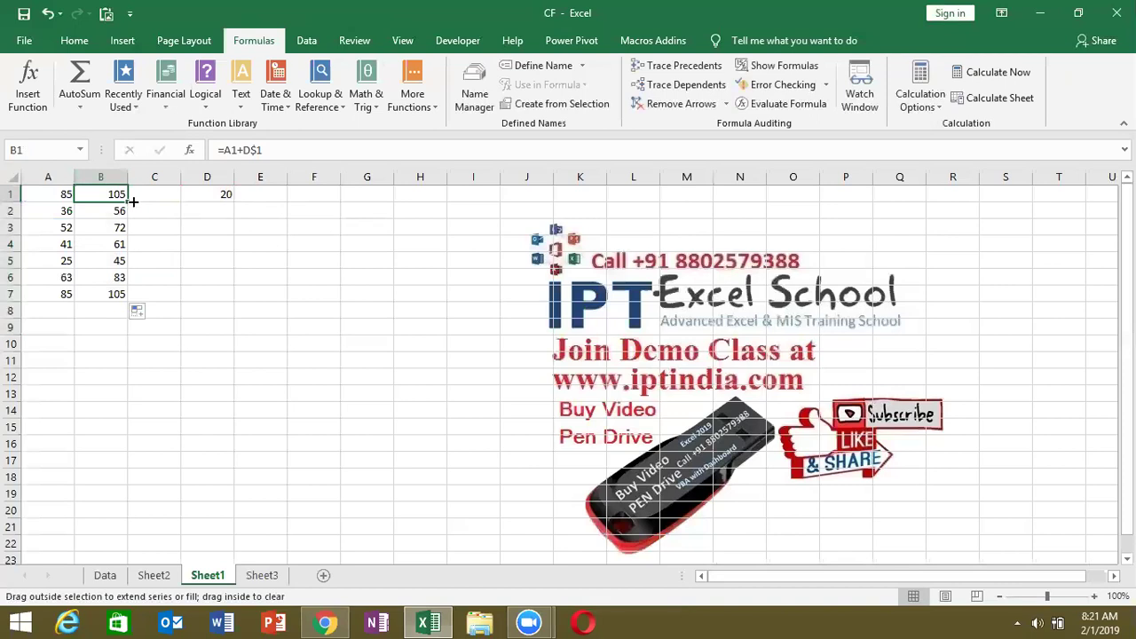
left_click(166, 193)
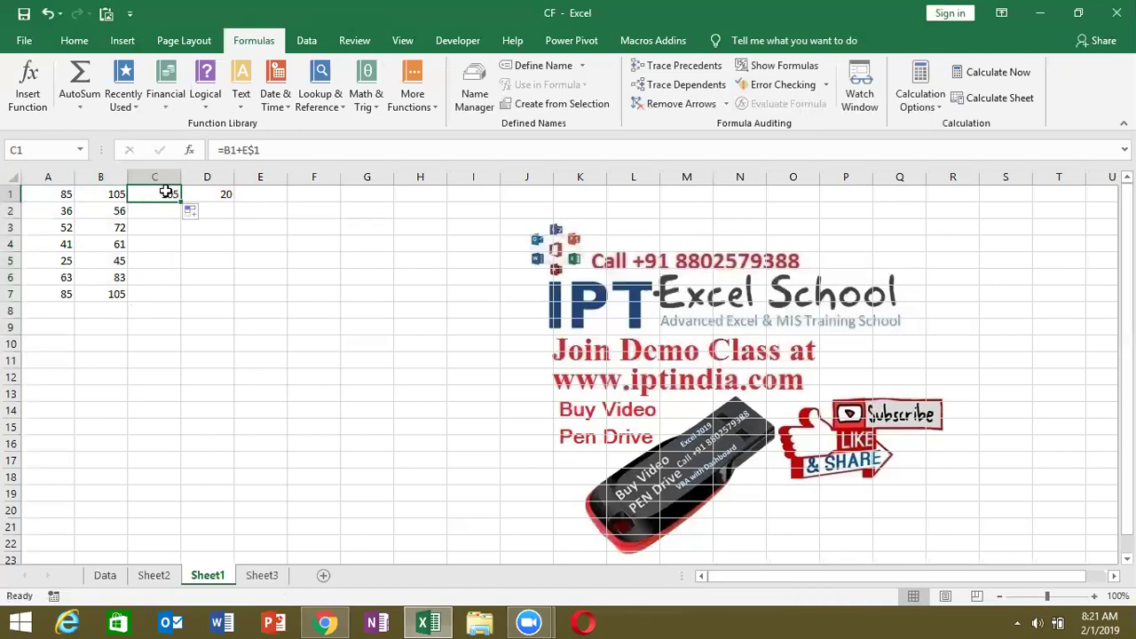
double_click(166, 193)
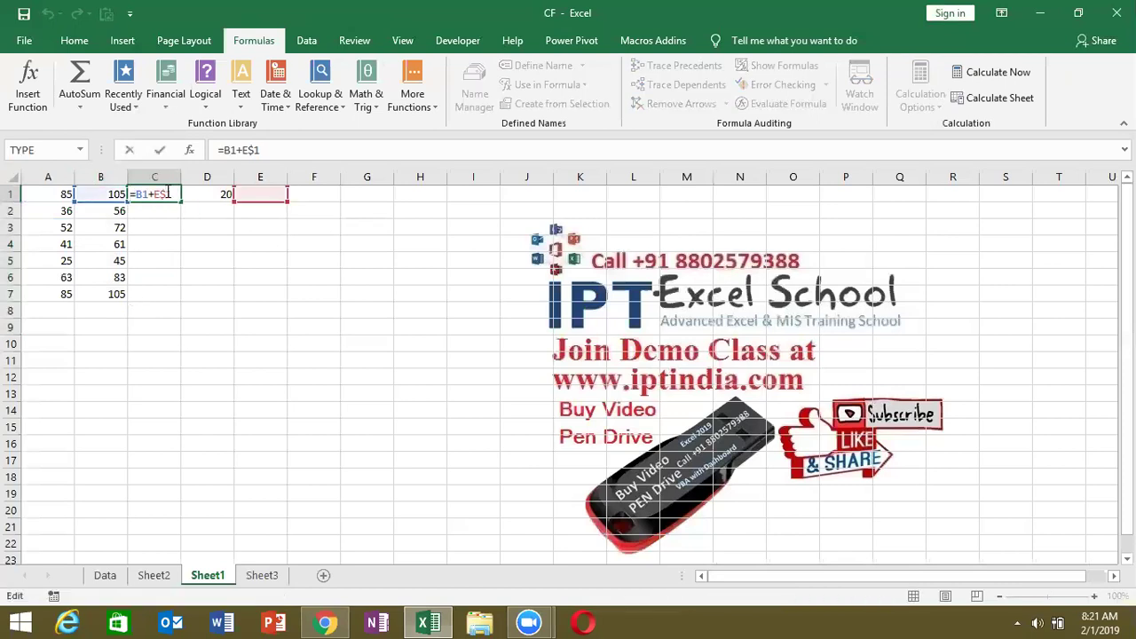
key("Escape")
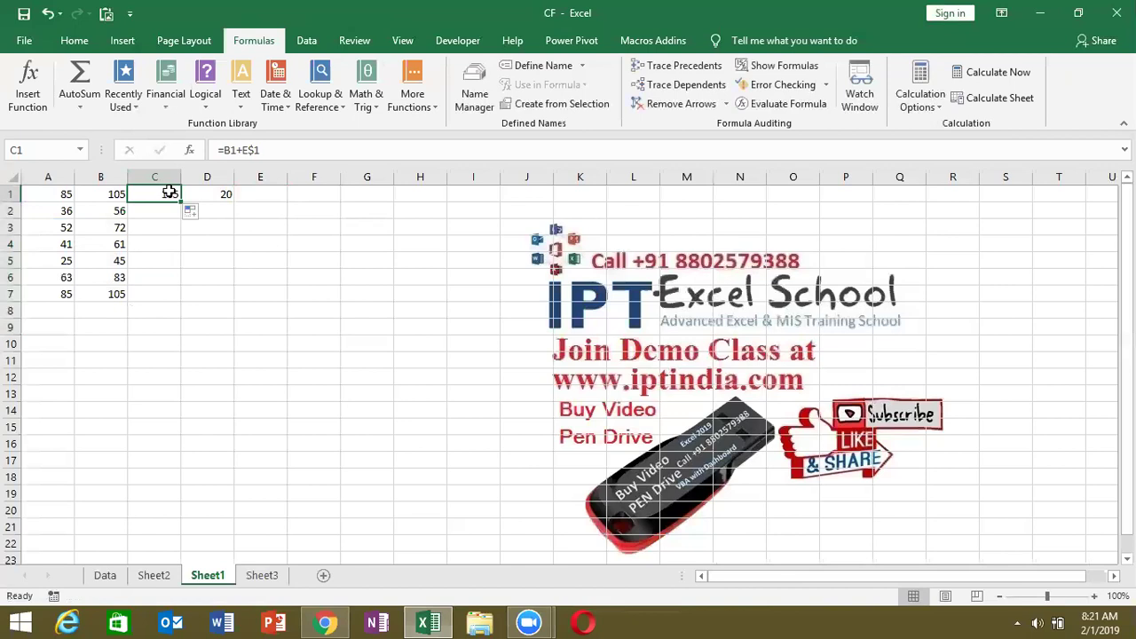
Step: Add a $ before D in B1's formula to make it =A1+$D$1
left_click(122, 193)
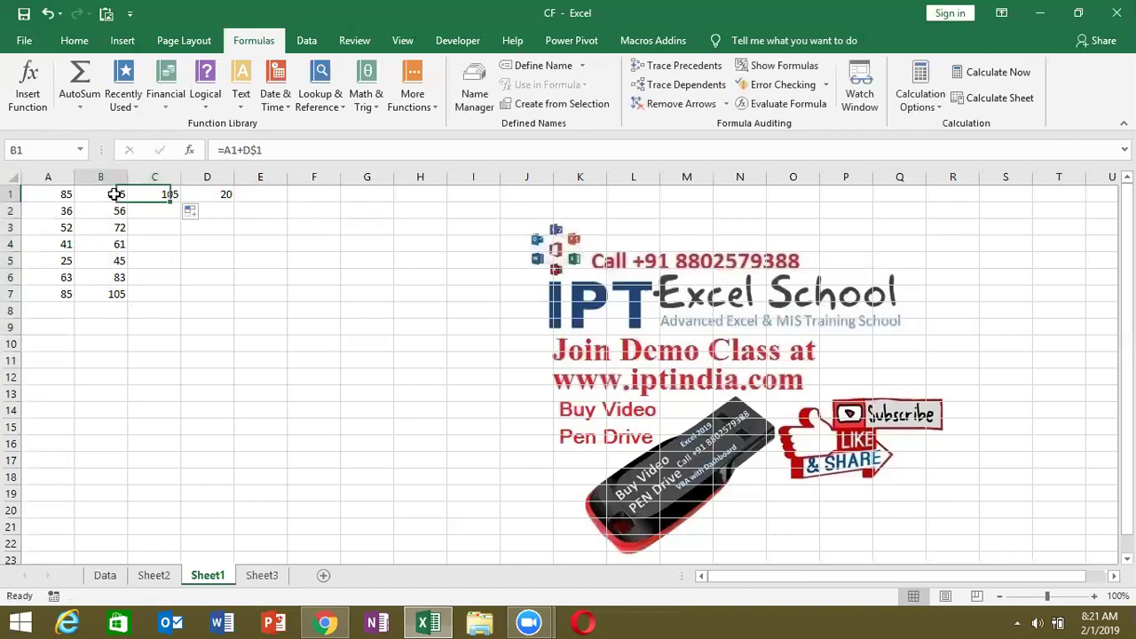
left_click(244, 151)
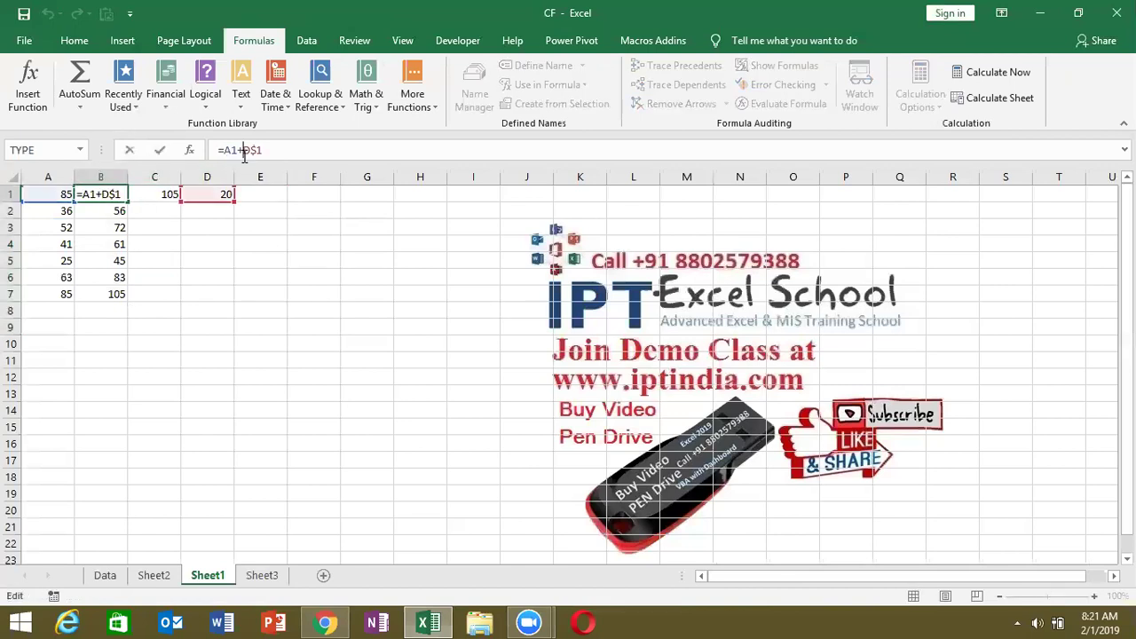
type("$")
Step: Commit =A1+$D$1 in B1, fill it to B7, and confirm B2 reads =A2+$D$1
key("Return")
key("Up")
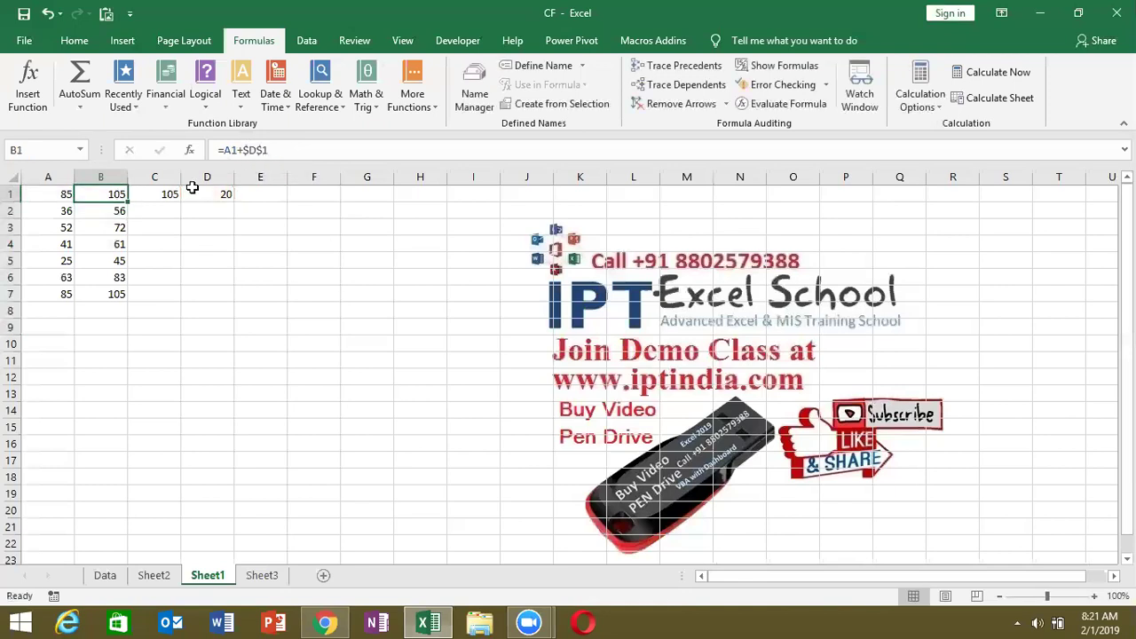
double_click(129, 203)
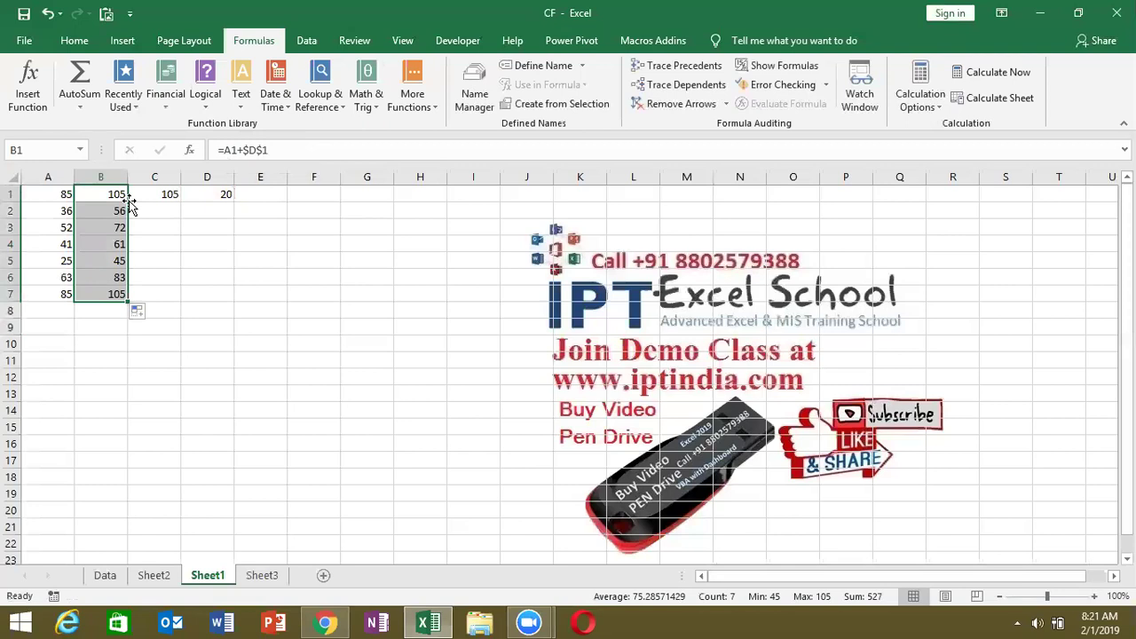
left_click(112, 210)
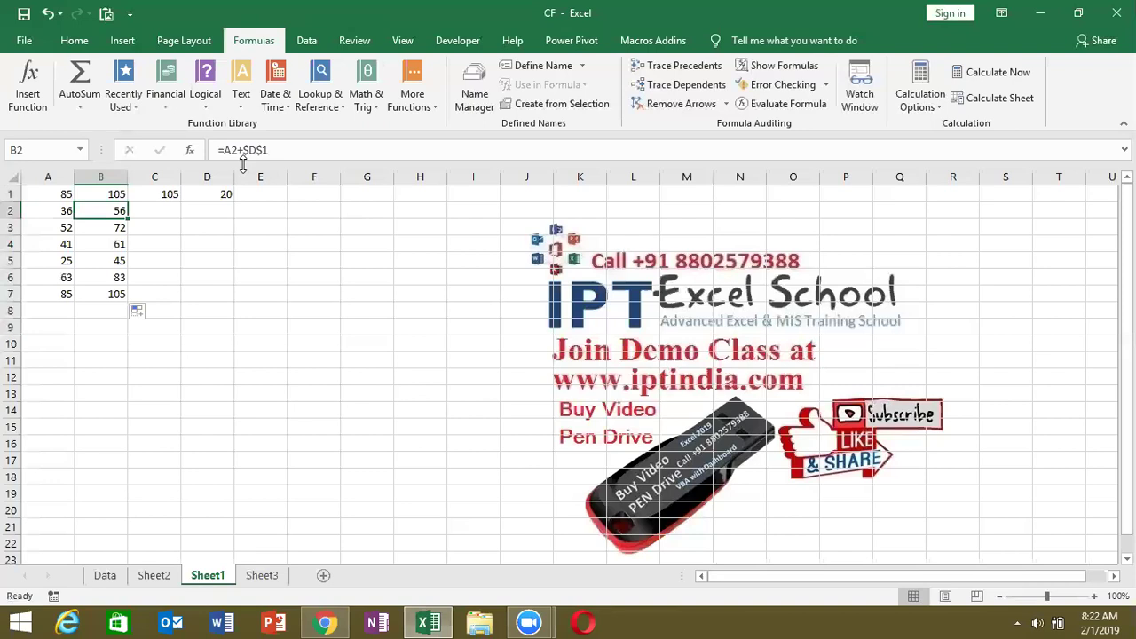
Step: Select E5, bring up the Home tab commands, then select D3
left_click(257, 263)
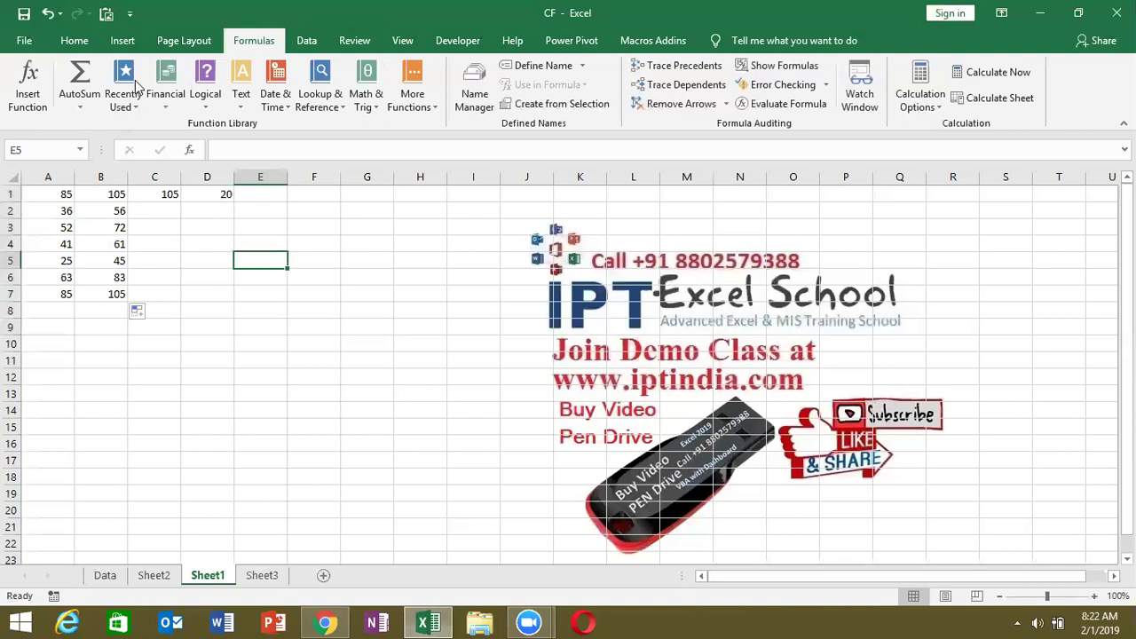
left_click(75, 40)
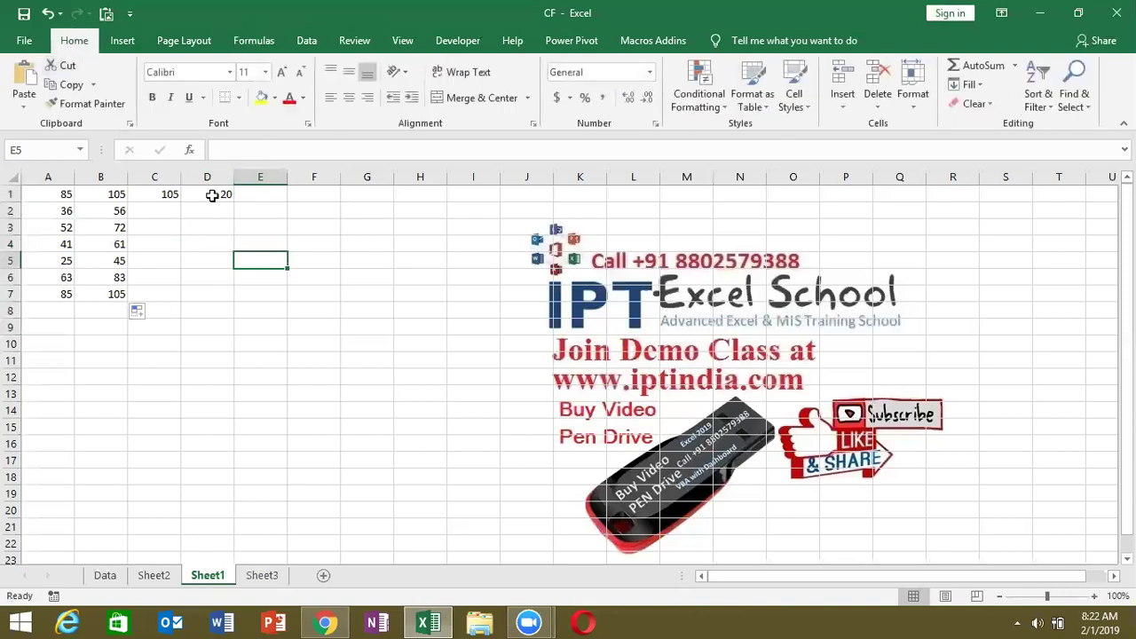
left_click(220, 223)
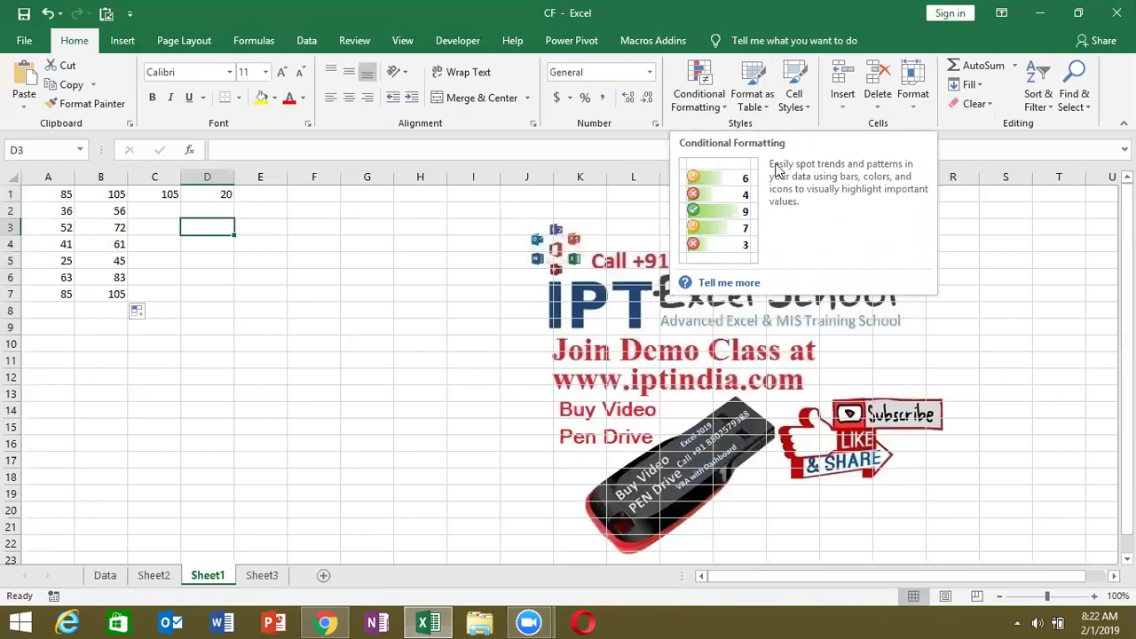
Step: Open the conditional formatting Help article and expand the section on applying it to ranges
left_click(741, 284)
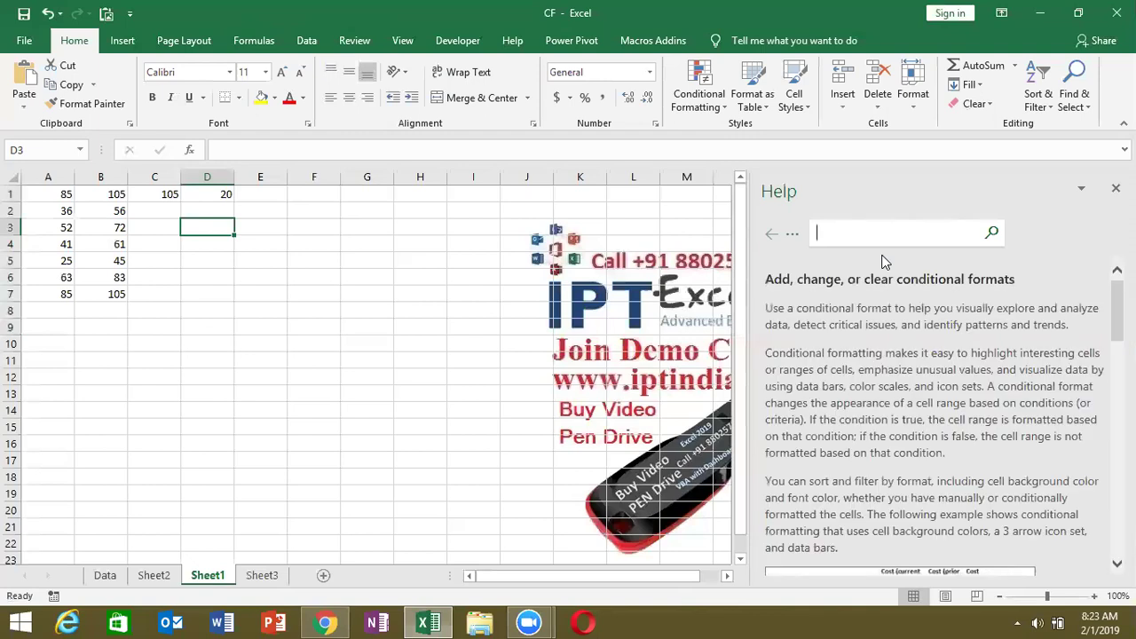
scroll(931, 408, "down", 5)
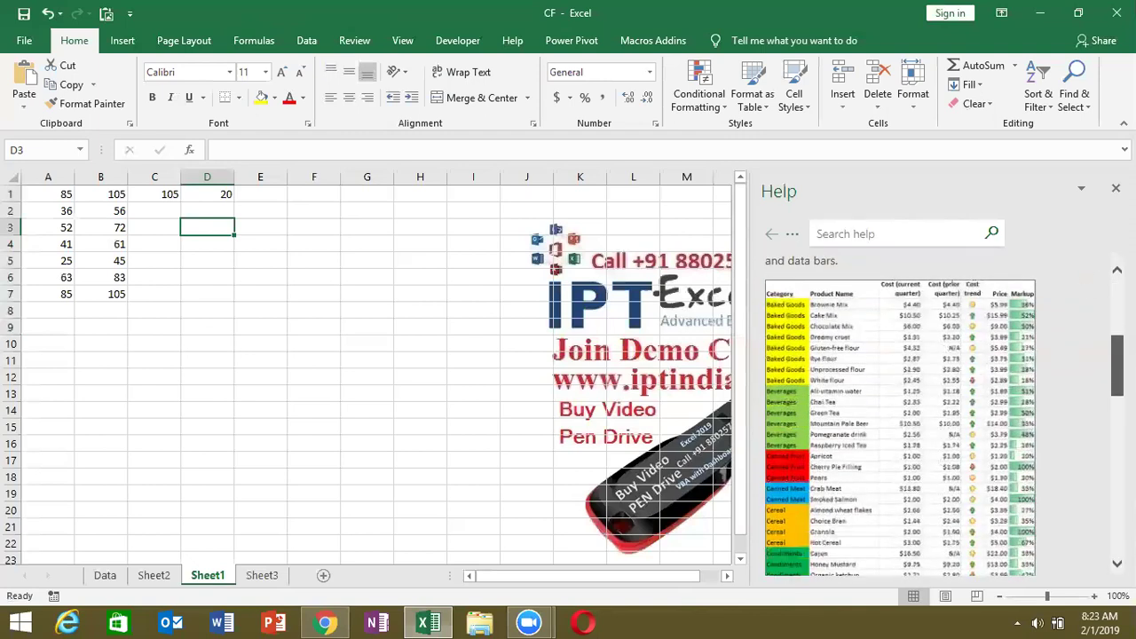
scroll(932, 408, "down", 2)
scroll(932, 408, "down", 1)
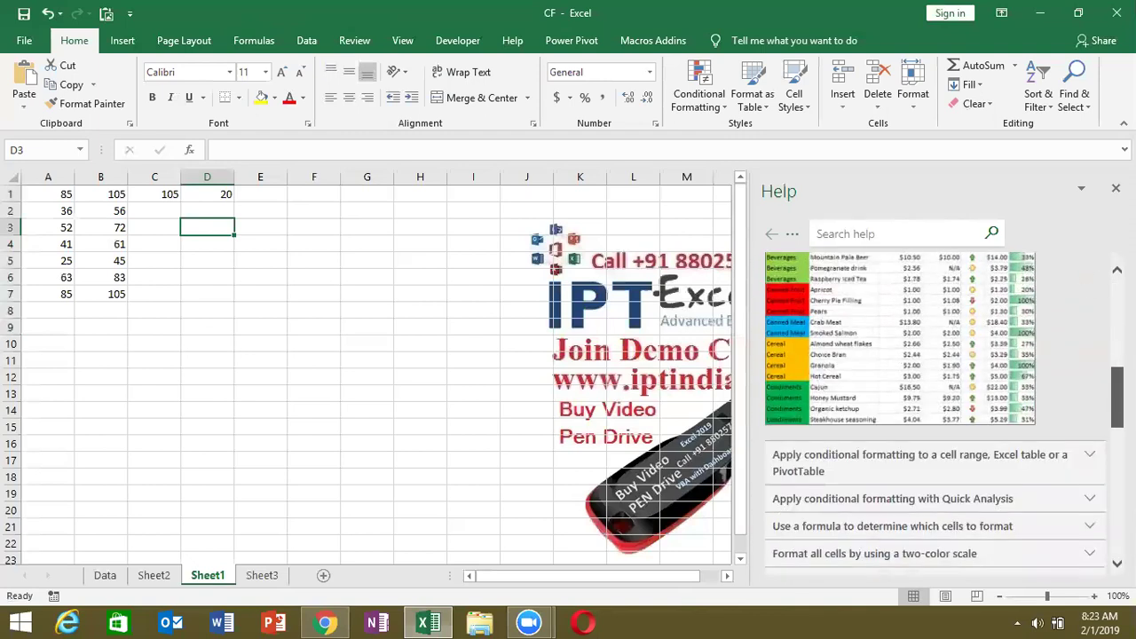
left_click(1091, 457)
Step: Expand and read the 'Format all cells by using an icon set' section
scroll(940, 414, "down", 2)
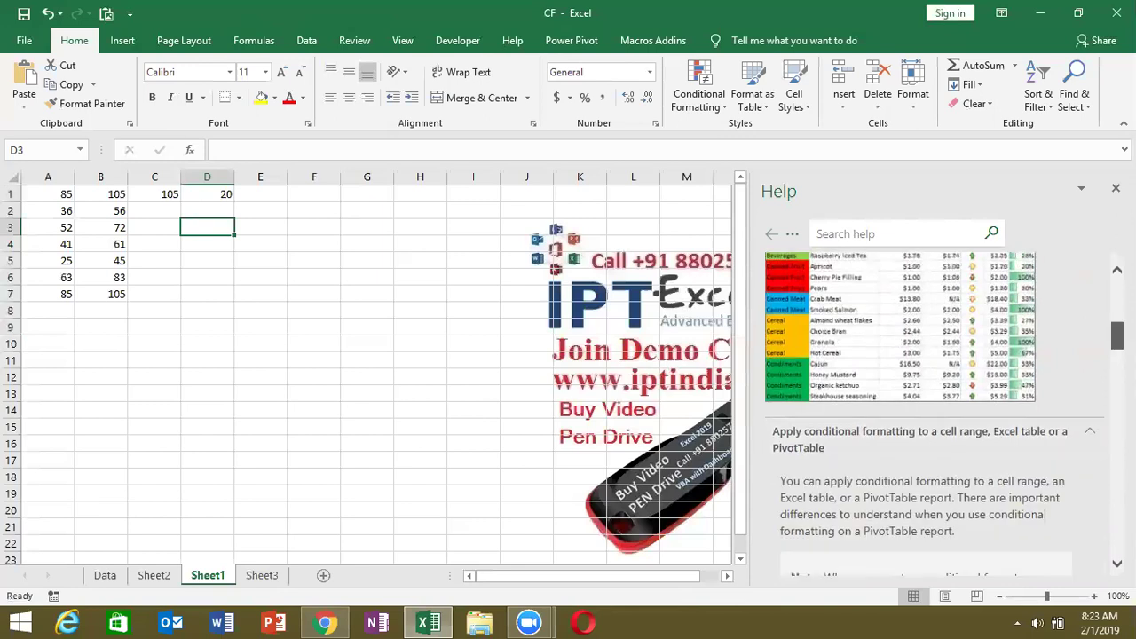
scroll(940, 413, "down", 5)
scroll(941, 413, "down", 4)
scroll(940, 413, "down", 3)
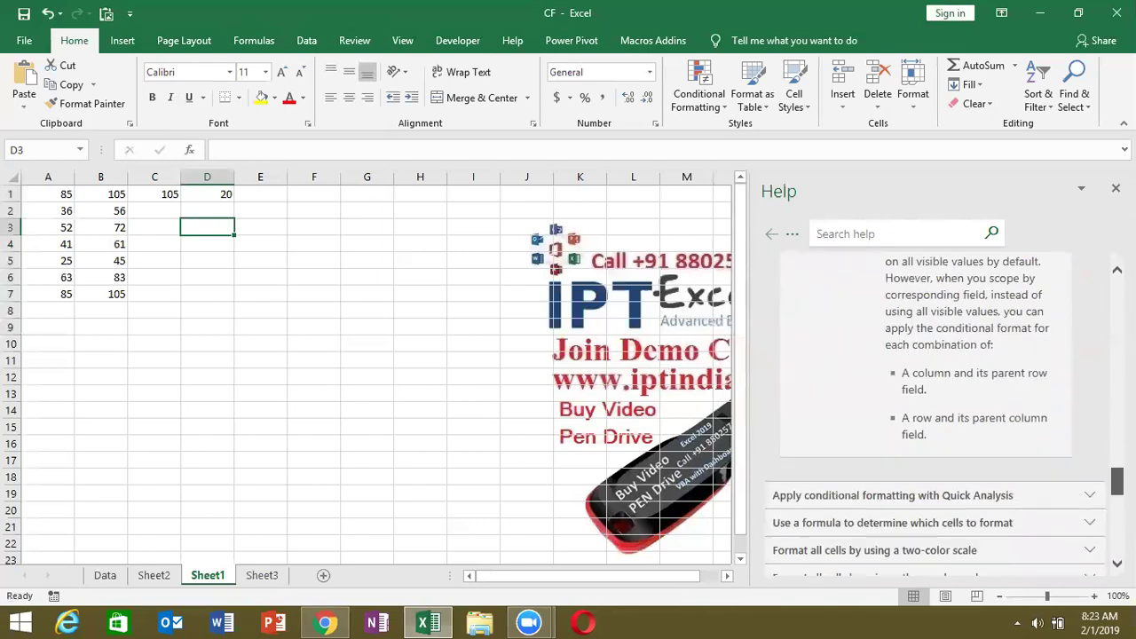
left_click_drag(1116, 447, 1116, 503)
left_click(1089, 389)
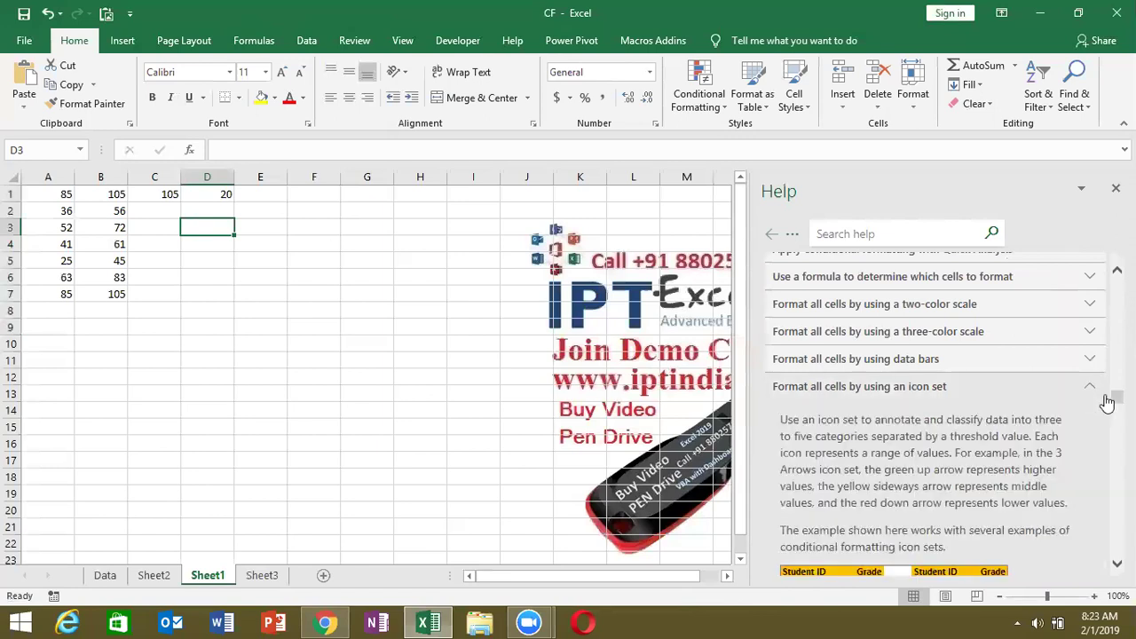
scroll(932, 414, "down", 3)
scroll(931, 414, "down", 2)
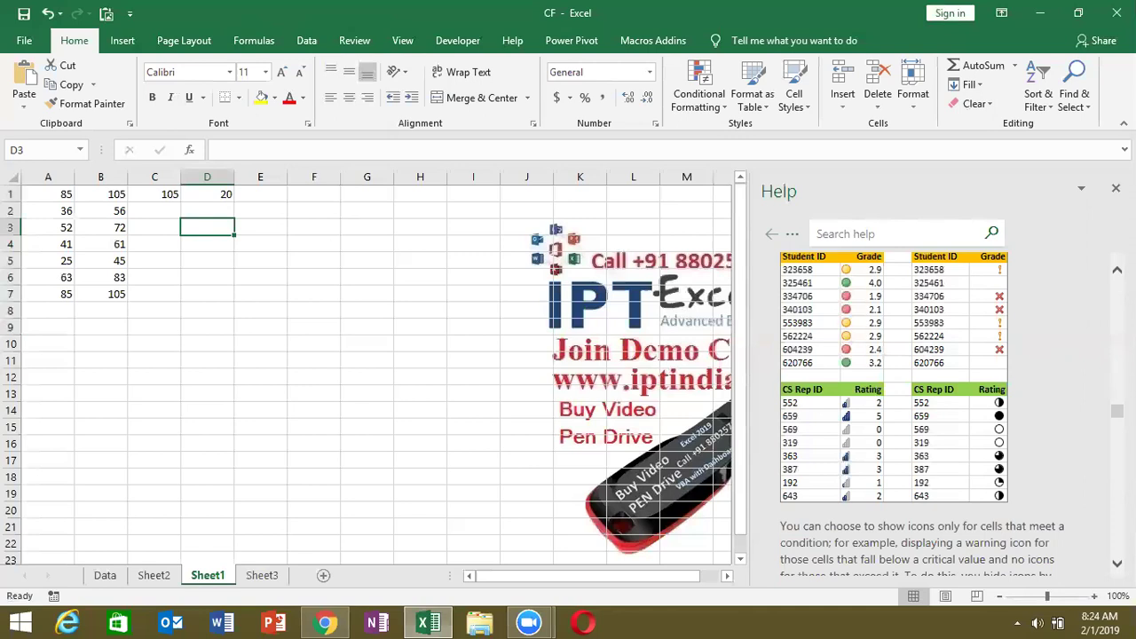
Step: Scroll through the Help article's examples down to the product pricing example
scroll(931, 408, "up", 5)
scroll(932, 408, "down", 6)
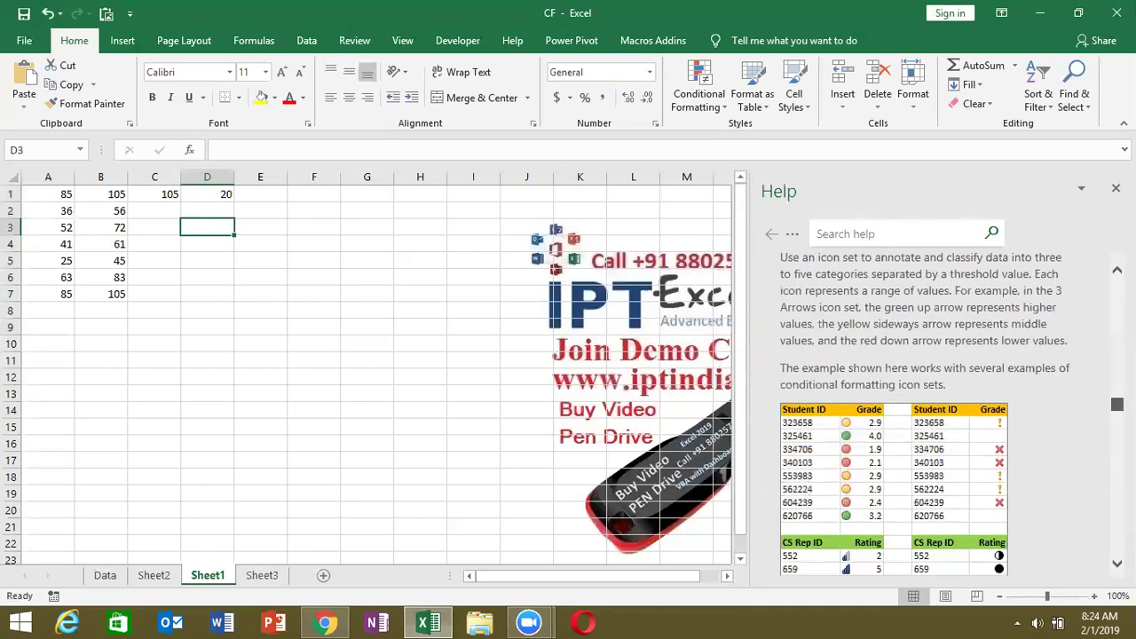
scroll(931, 408, "down", 5)
scroll(932, 408, "down", 5)
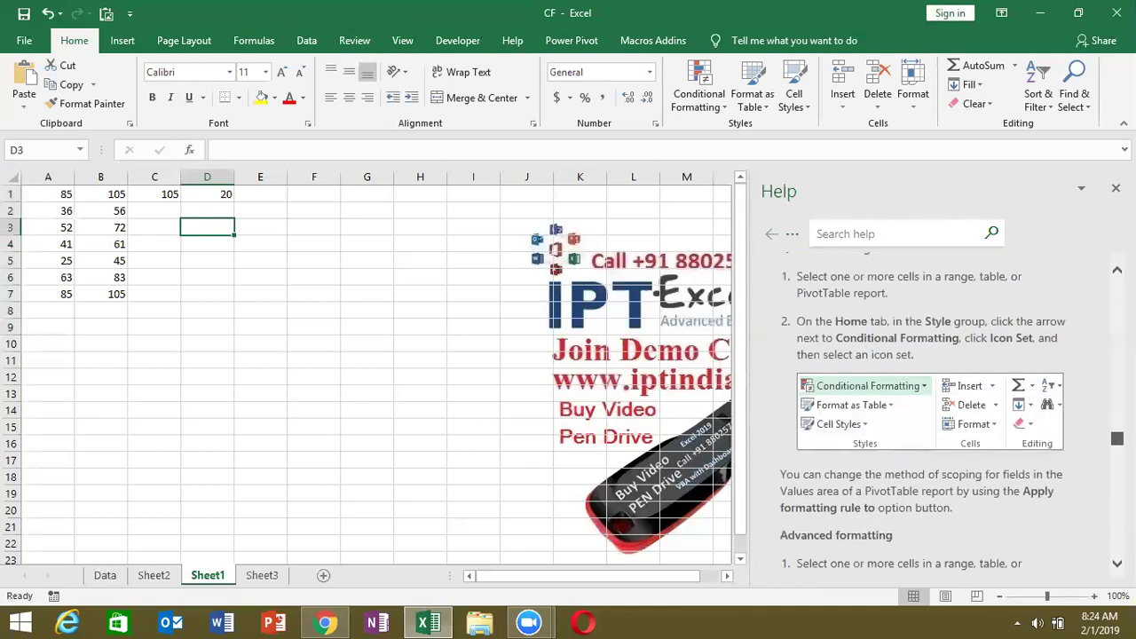
scroll(932, 408, "up", 5)
scroll(931, 408, "up", 3)
scroll(931, 408, "up", 3)
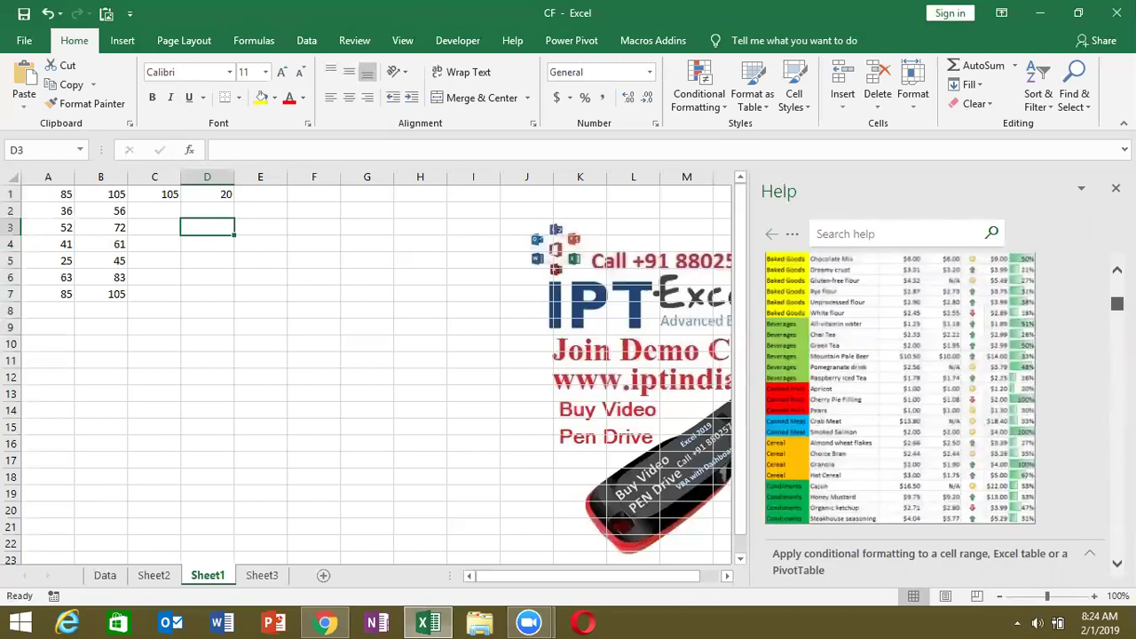
scroll(931, 408, "up", 2)
scroll(932, 408, "down", 4)
scroll(931, 408, "down", 1)
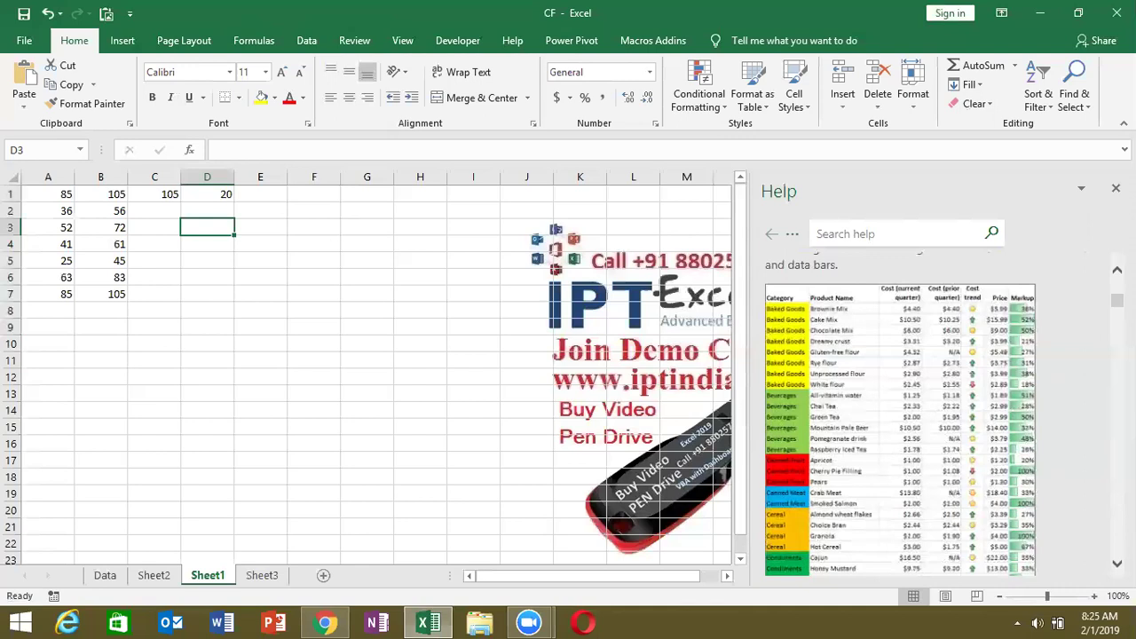
Step: Close the conditional formatting Help pane and add a new blank Sheet4, selecting B4
left_click(1115, 188)
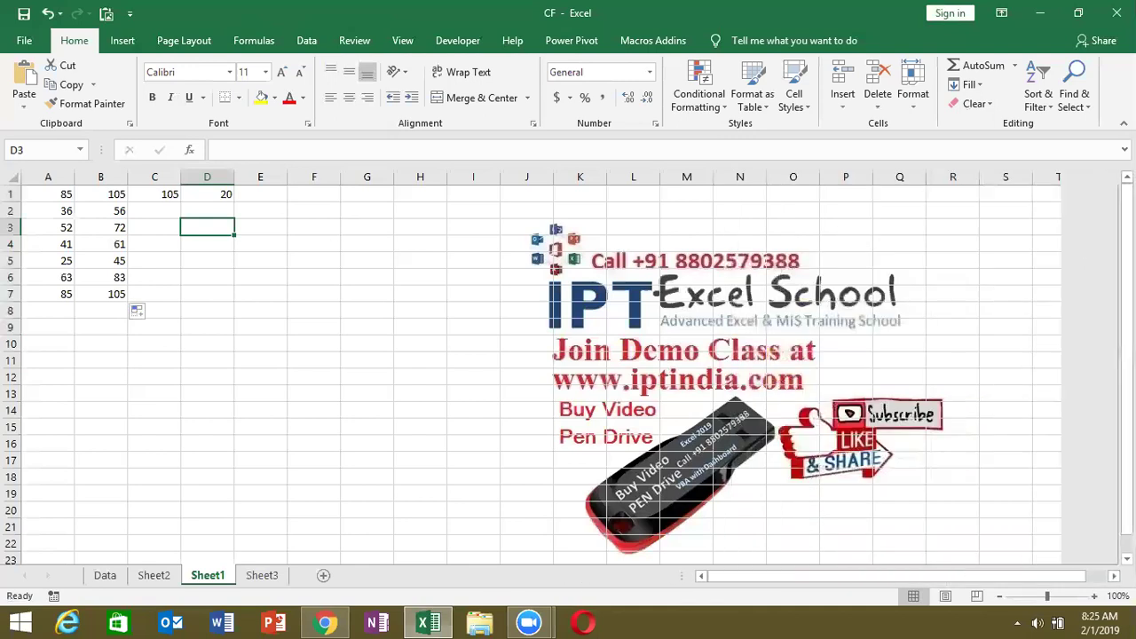
left_click(324, 575)
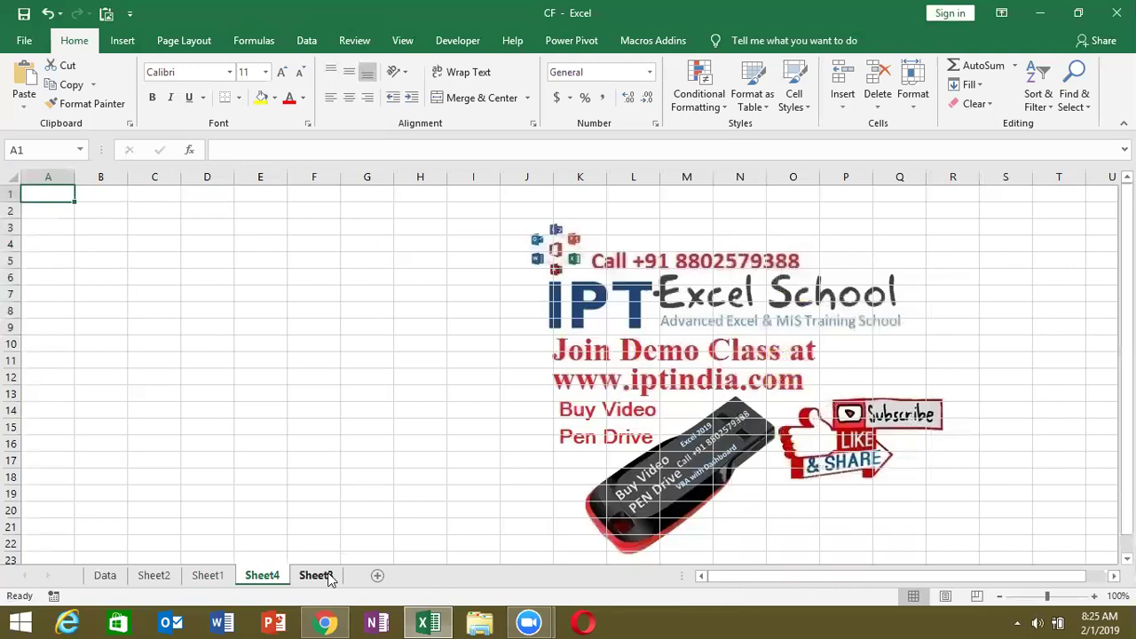
left_click(93, 239)
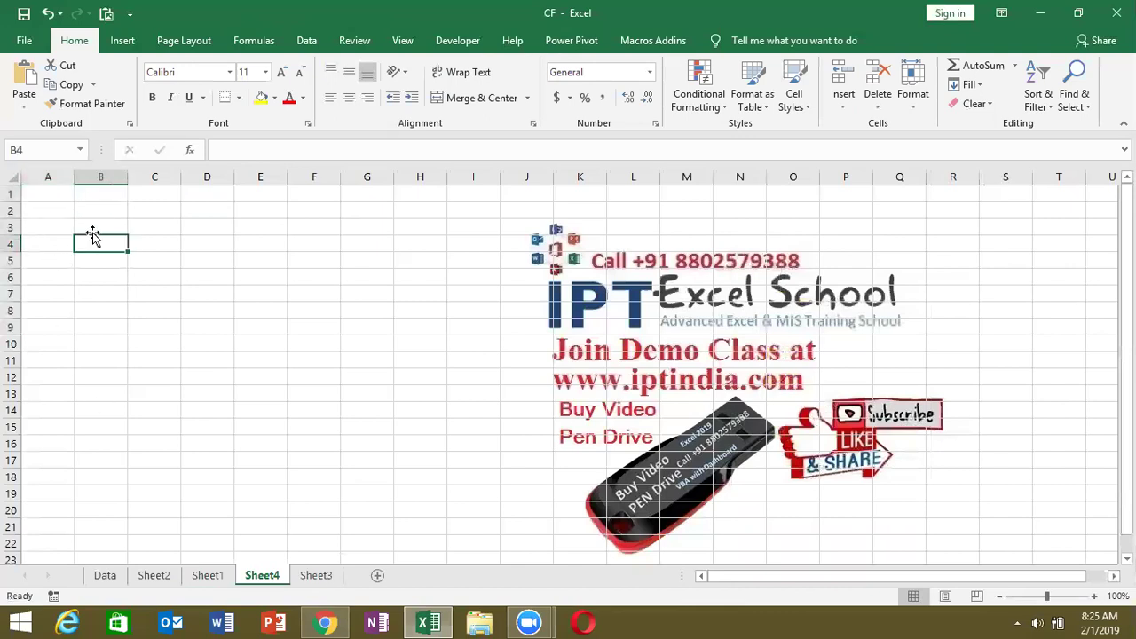
Step: Widen column A, narrow it back to normal, then enter and cancel sample text in B2
left_click_drag(75, 181, 382, 206)
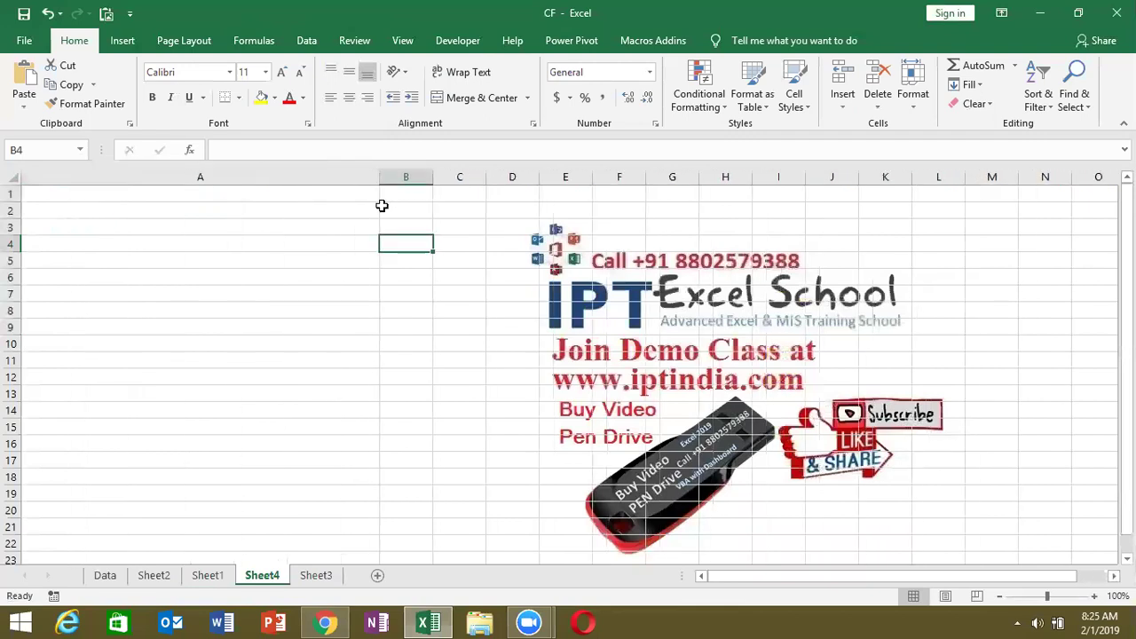
left_click_drag(379, 177, 136, 177)
left_click(156, 217)
type("dasdsadasdsadsadsadasdasdsa")
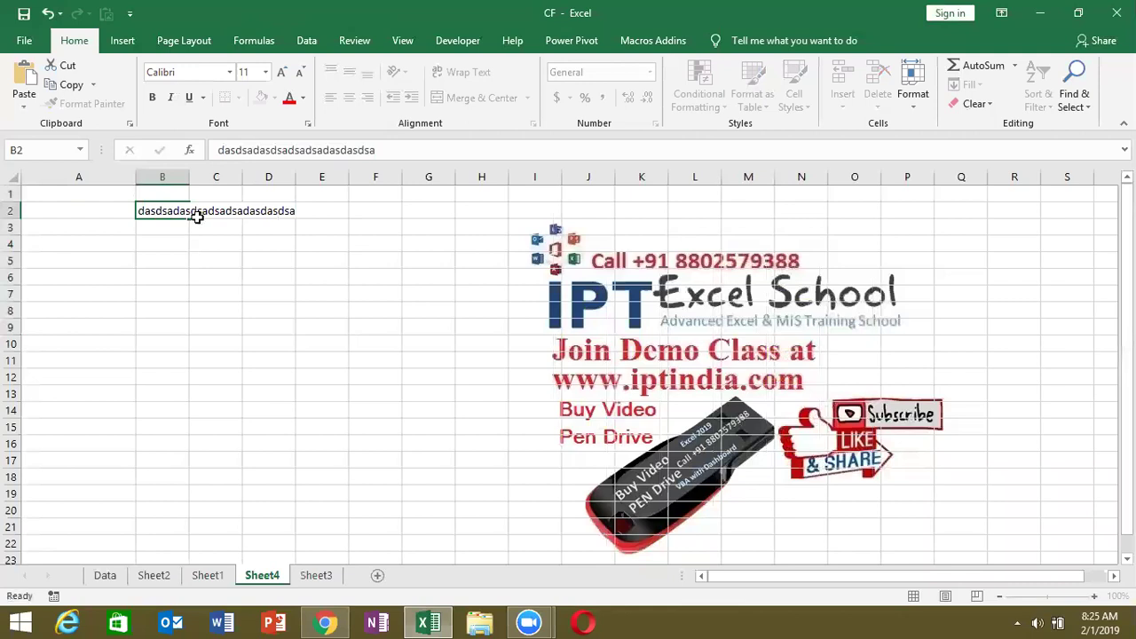
key("Escape")
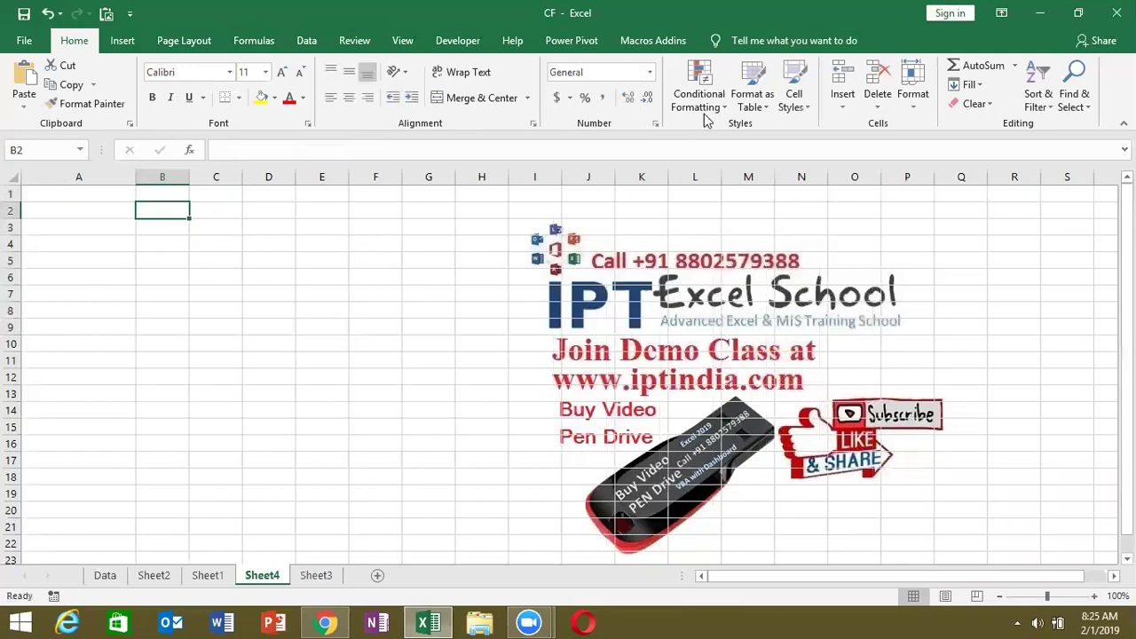
Step: Search Tell me for 'limit' and open the Excel specifications and limits Help article
left_click(741, 44)
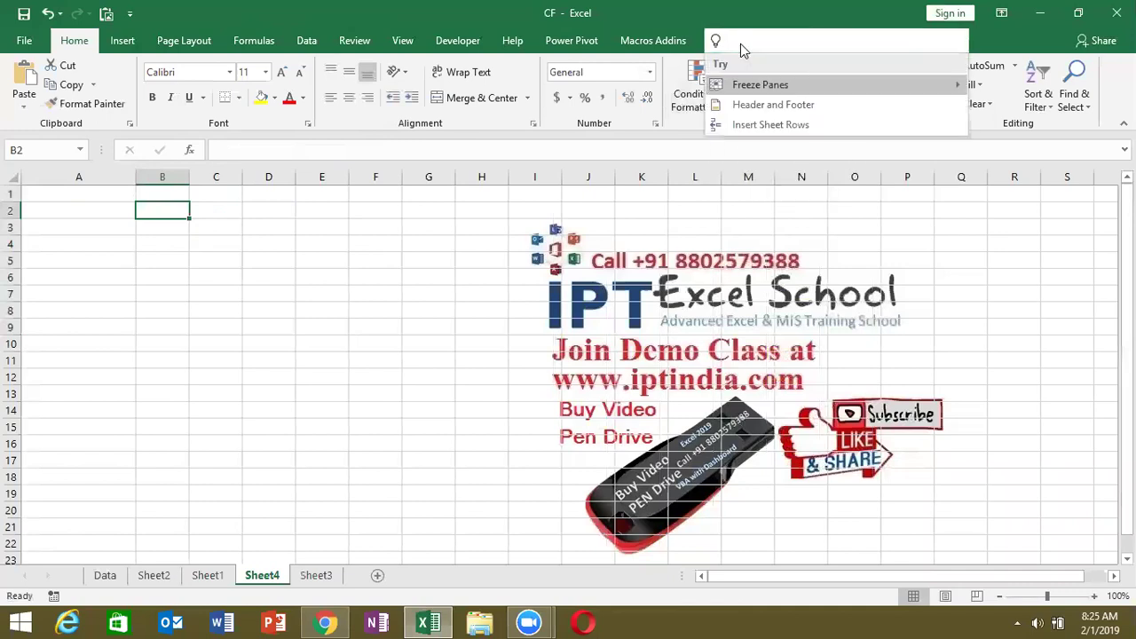
type("limit")
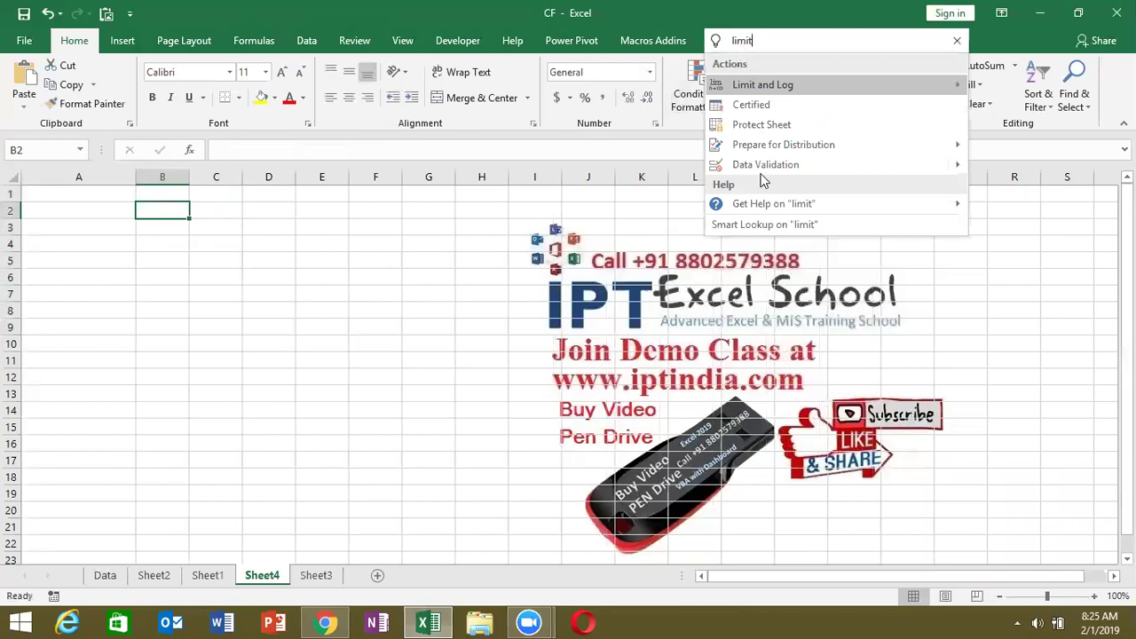
mouse_move(757, 204)
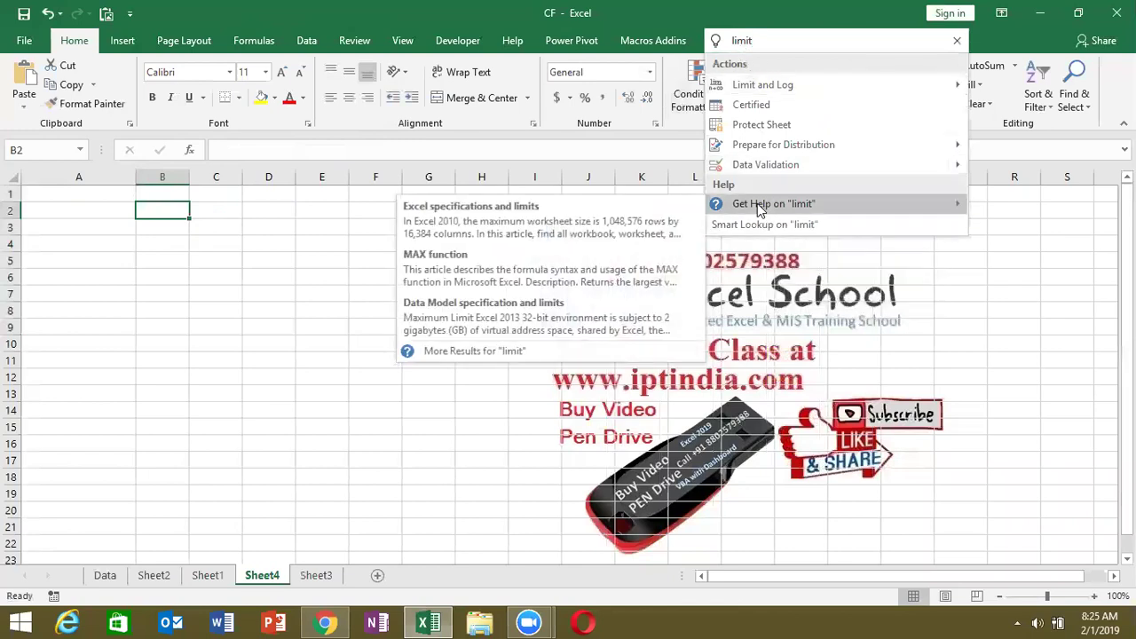
left_click(622, 222)
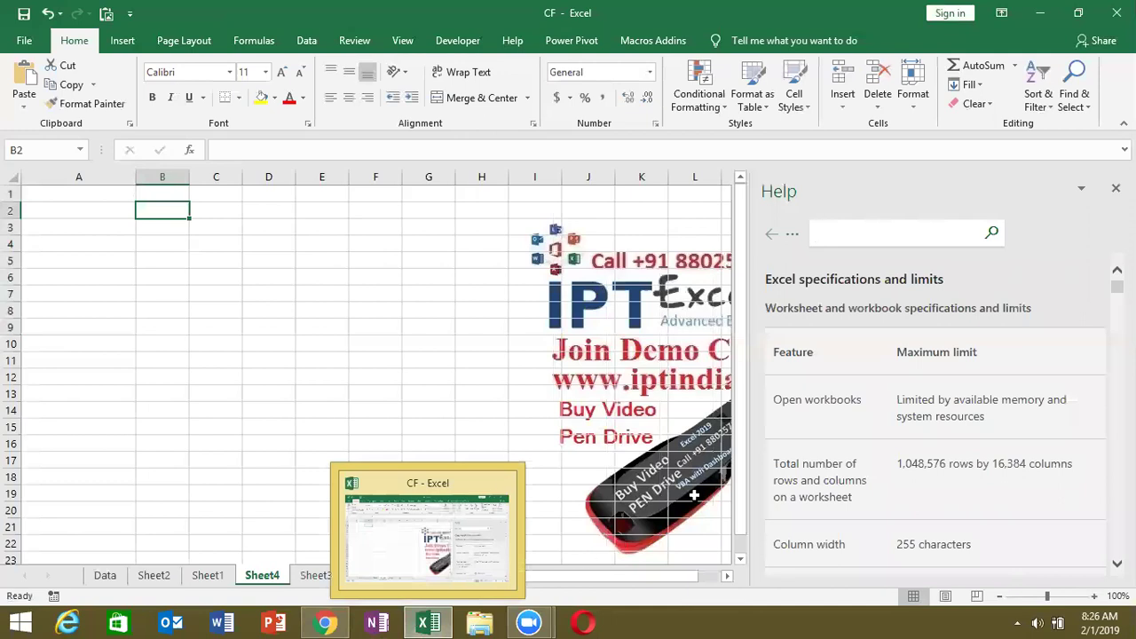
left_click(812, 470)
double_click(803, 543)
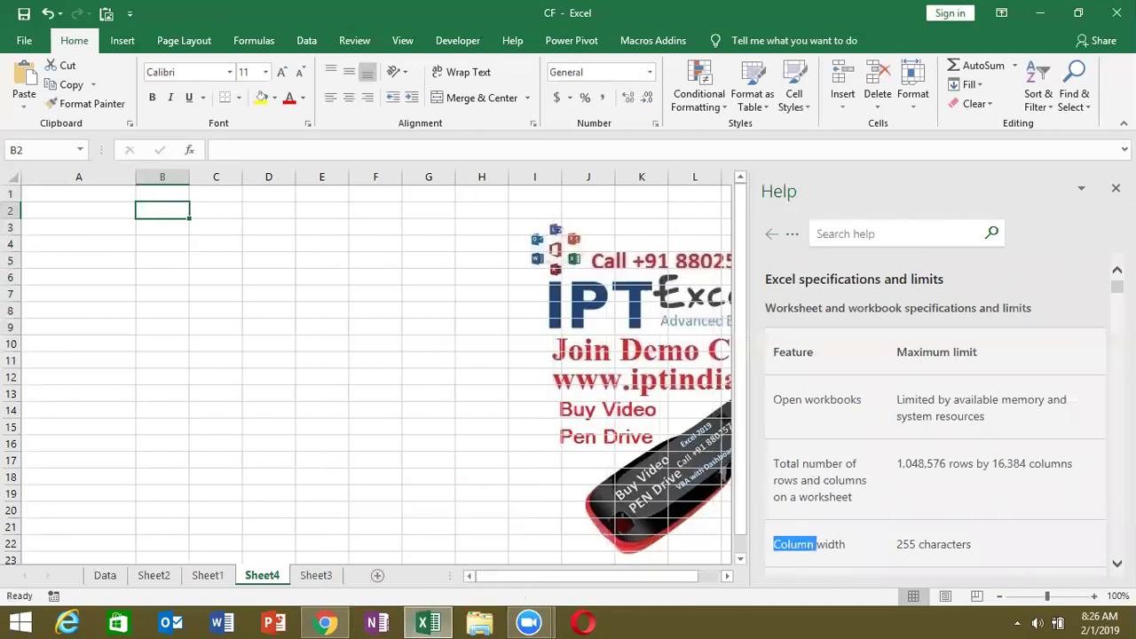
scroll(935, 414, "down", 2)
scroll(936, 415, "down", 2)
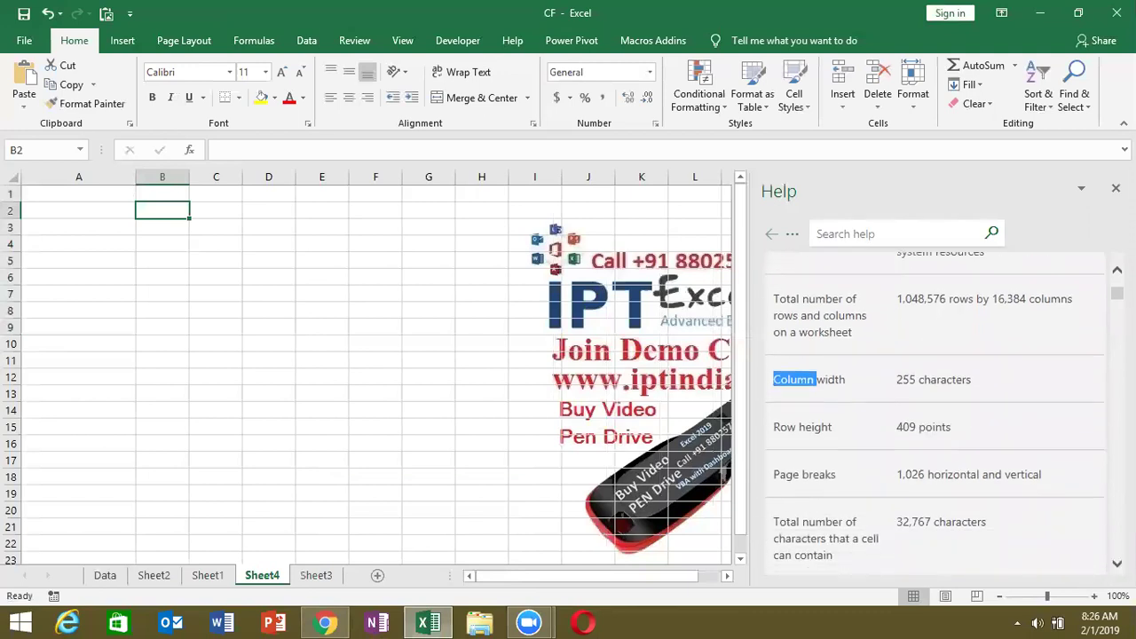
scroll(936, 414, "down", 2)
scroll(935, 414, "down", 2)
scroll(829, 475, "down", 2)
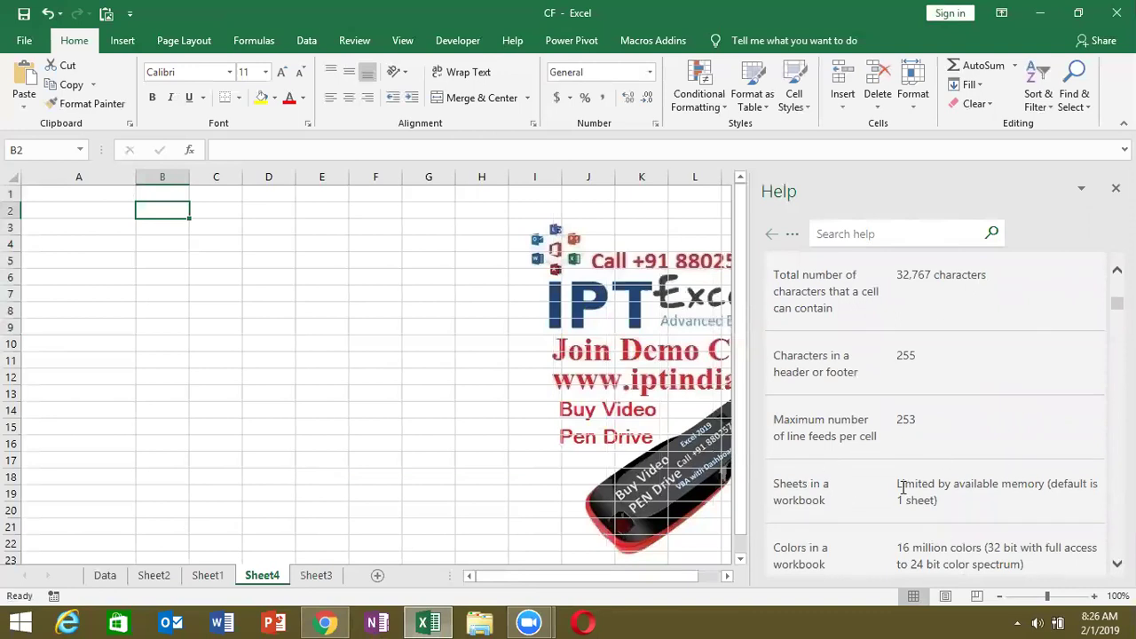
left_click_drag(900, 484, 1043, 493)
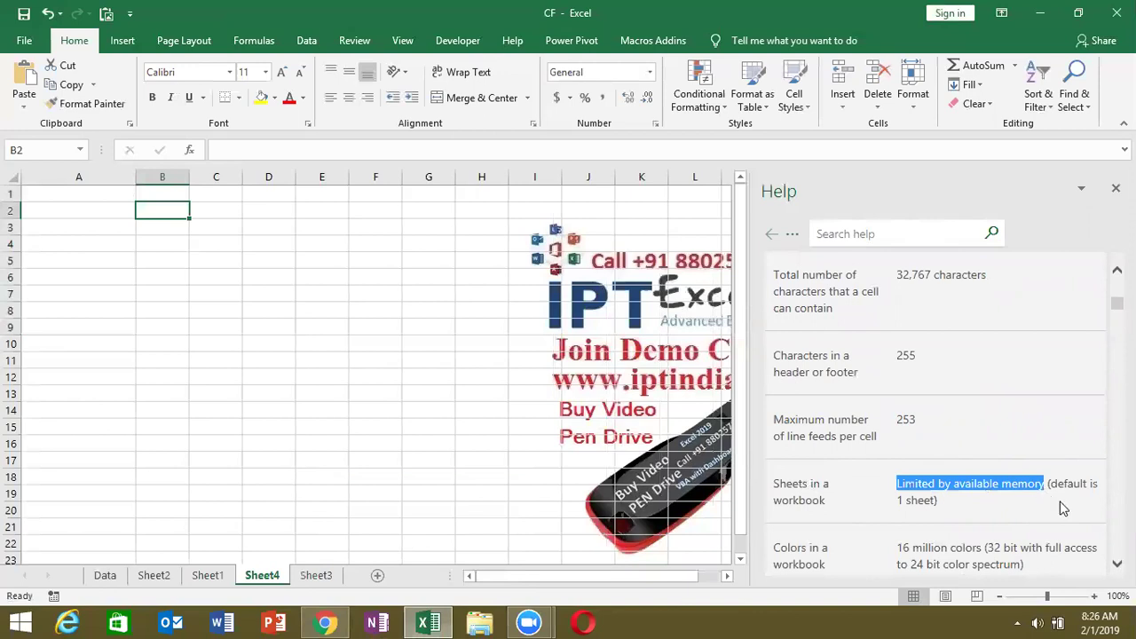
left_click(1058, 500)
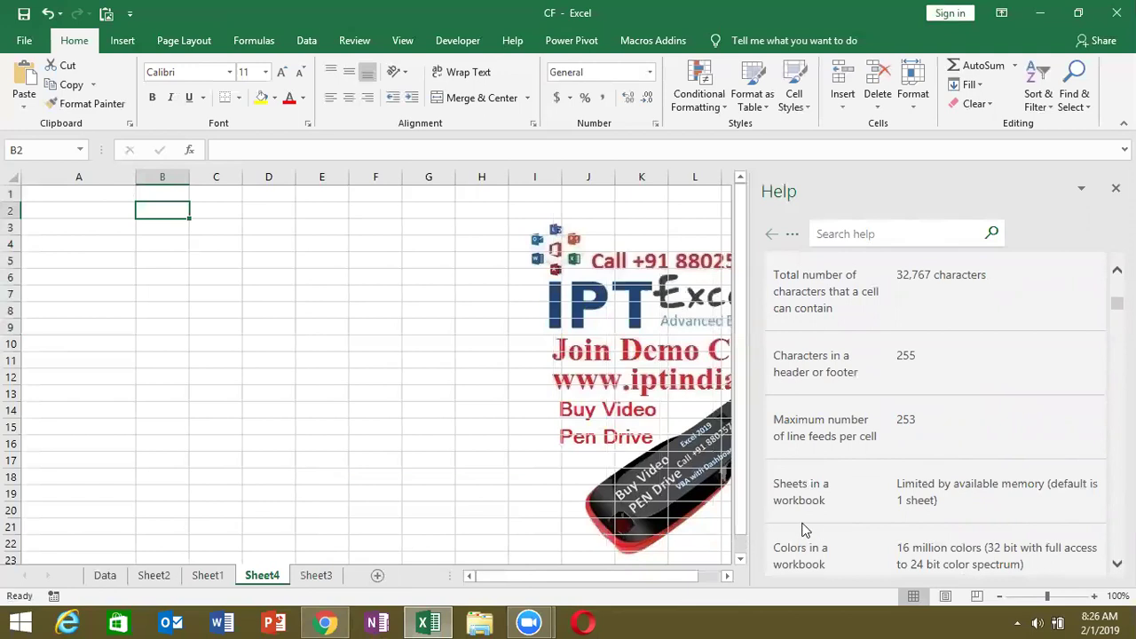
left_click(472, 529)
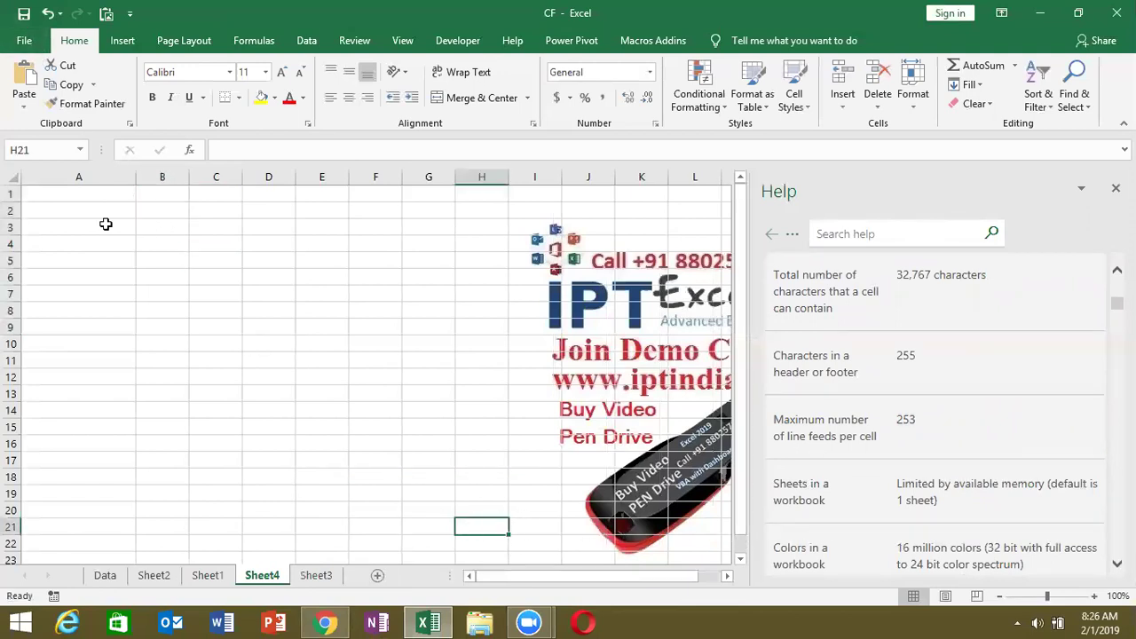
left_click(25, 41)
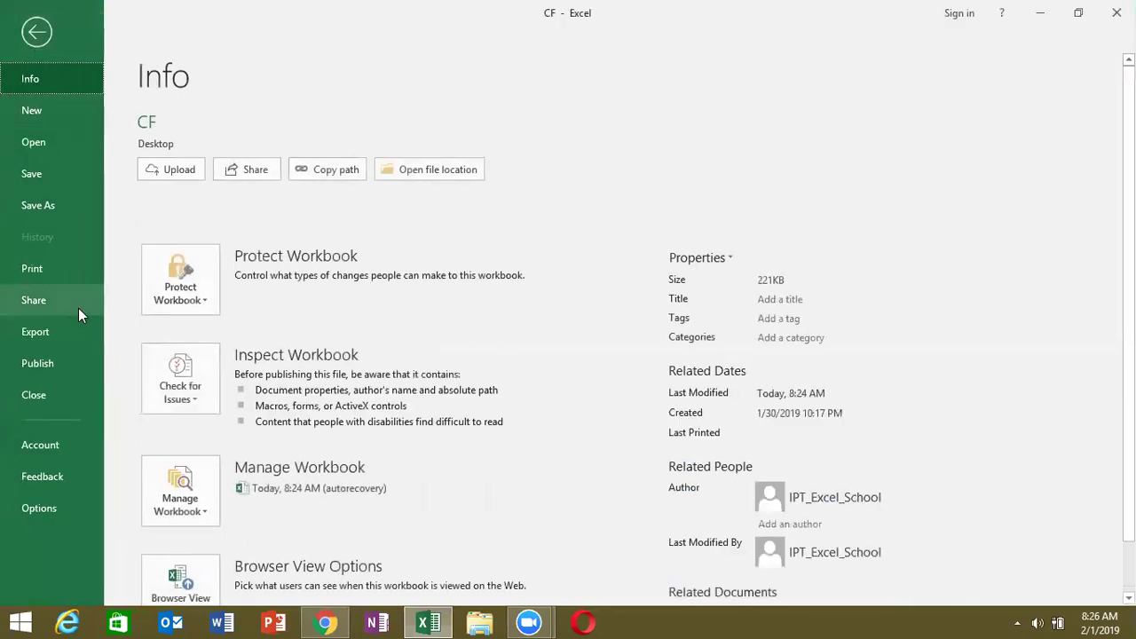
left_click(51, 500)
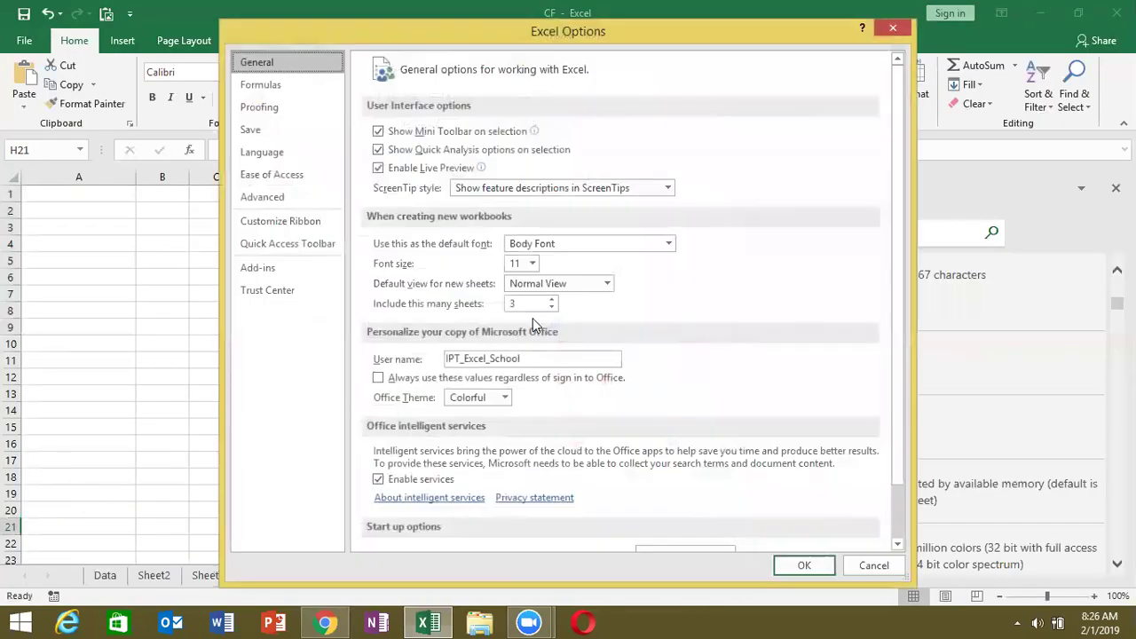
double_click(514, 303)
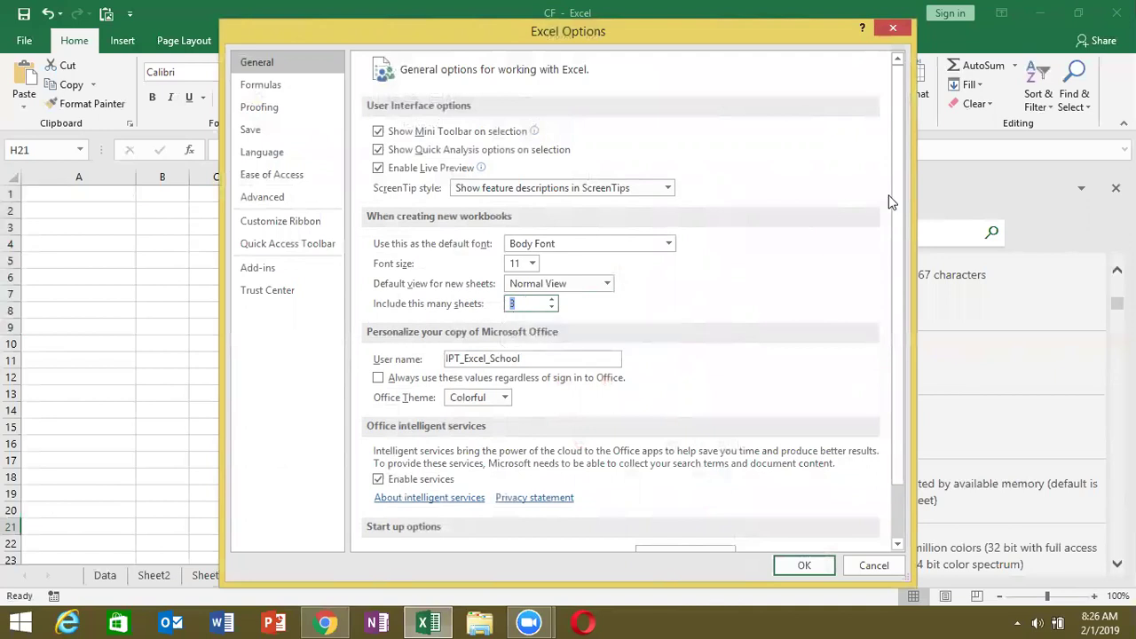
left_click(890, 29)
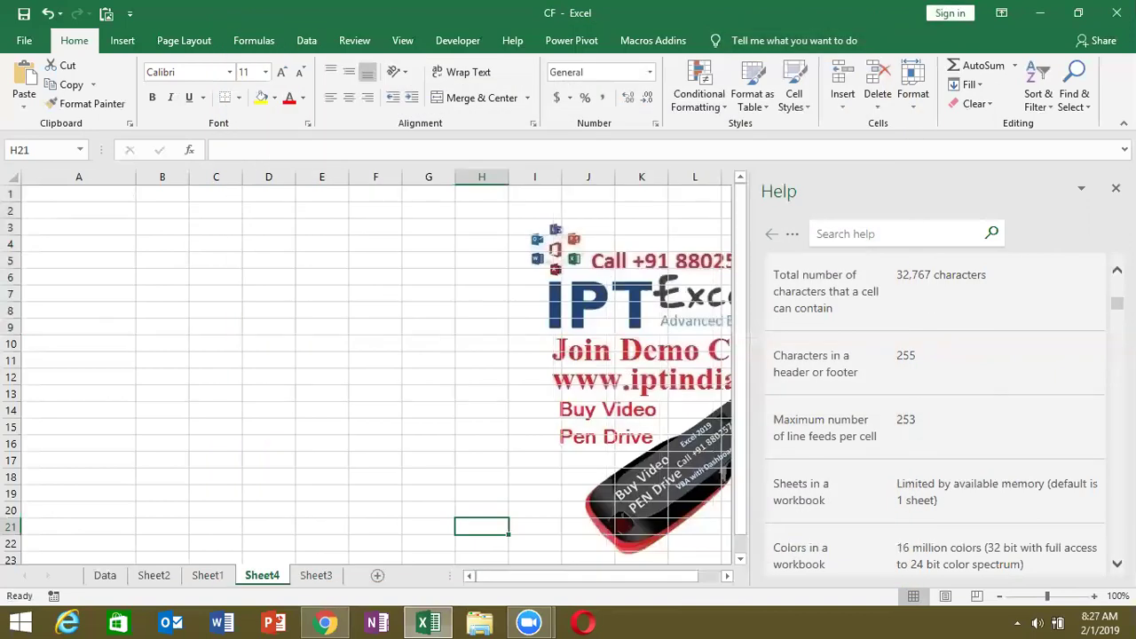
scroll(1039, 284, "up", 1)
double_click(915, 318)
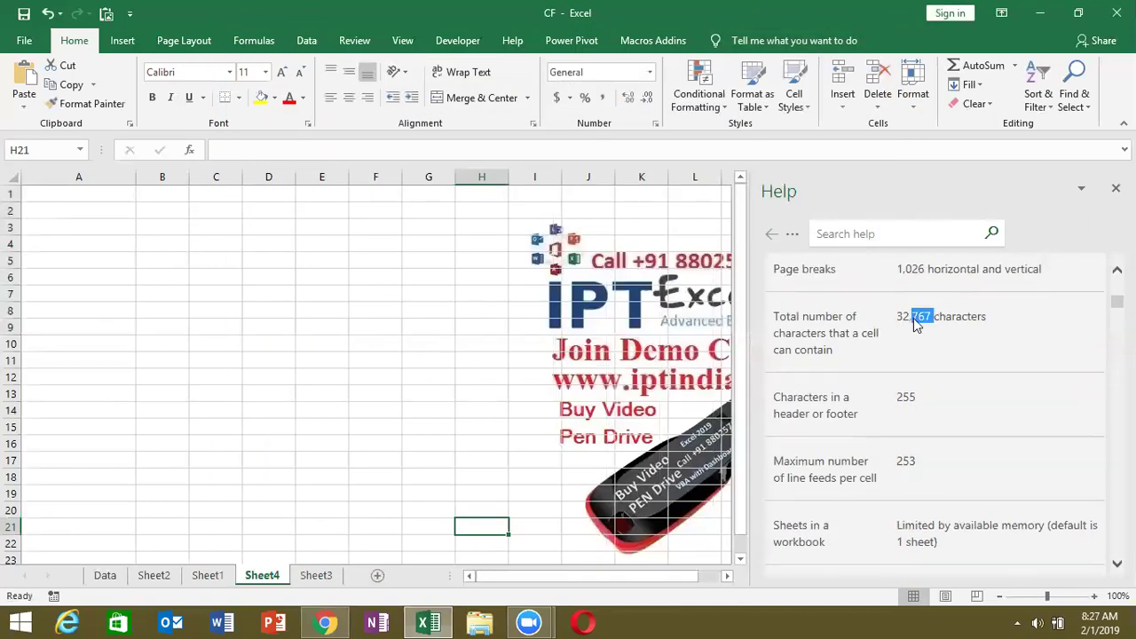
left_click(307, 292)
type("sdsadsad")
key("Escape")
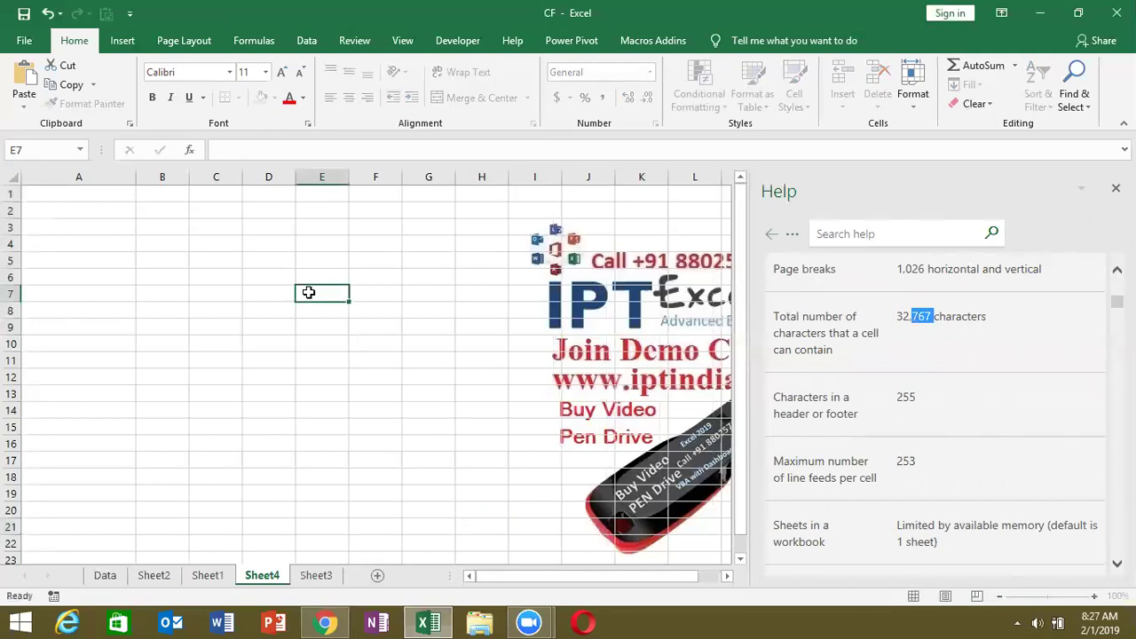
type("=if")
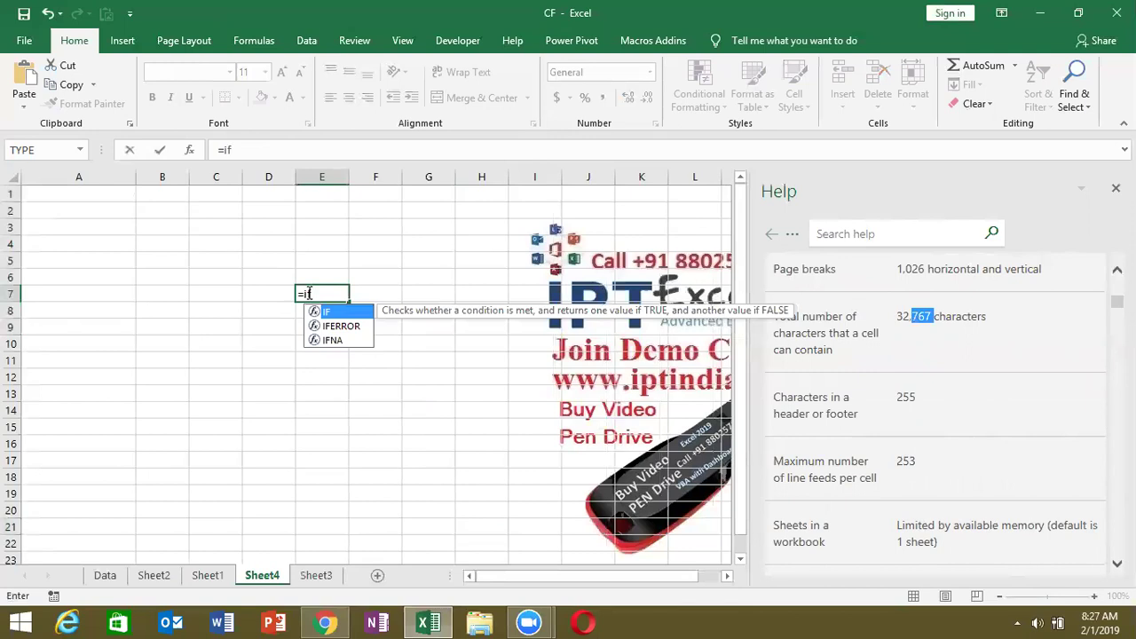
key("Tab")
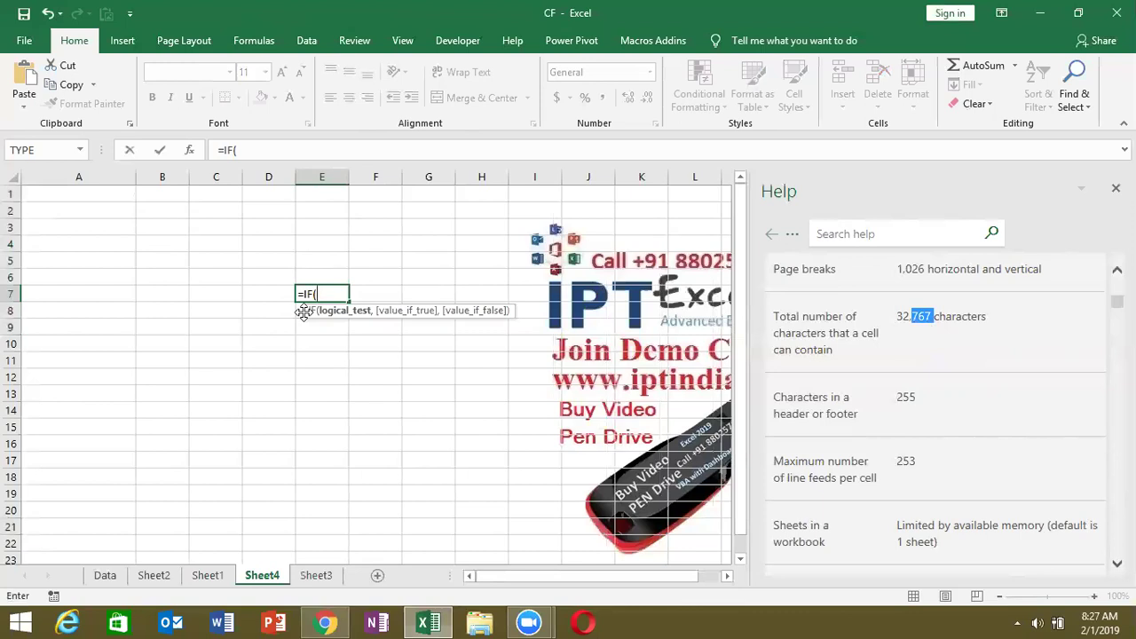
type("\"dsfdfdsfssssssssssssssss")
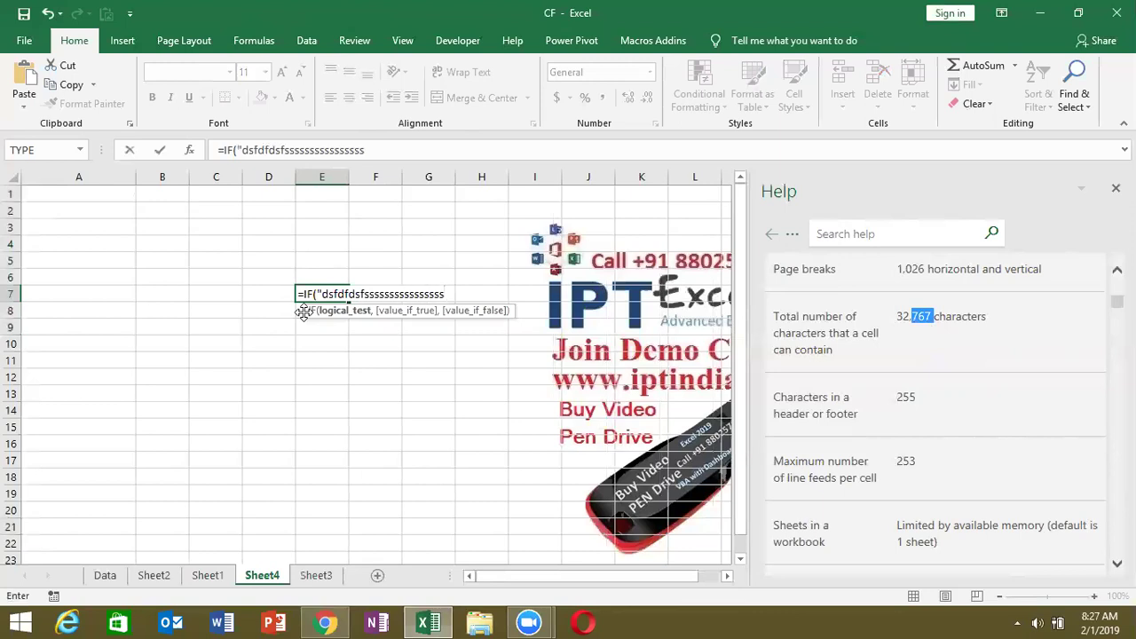
key("Escape")
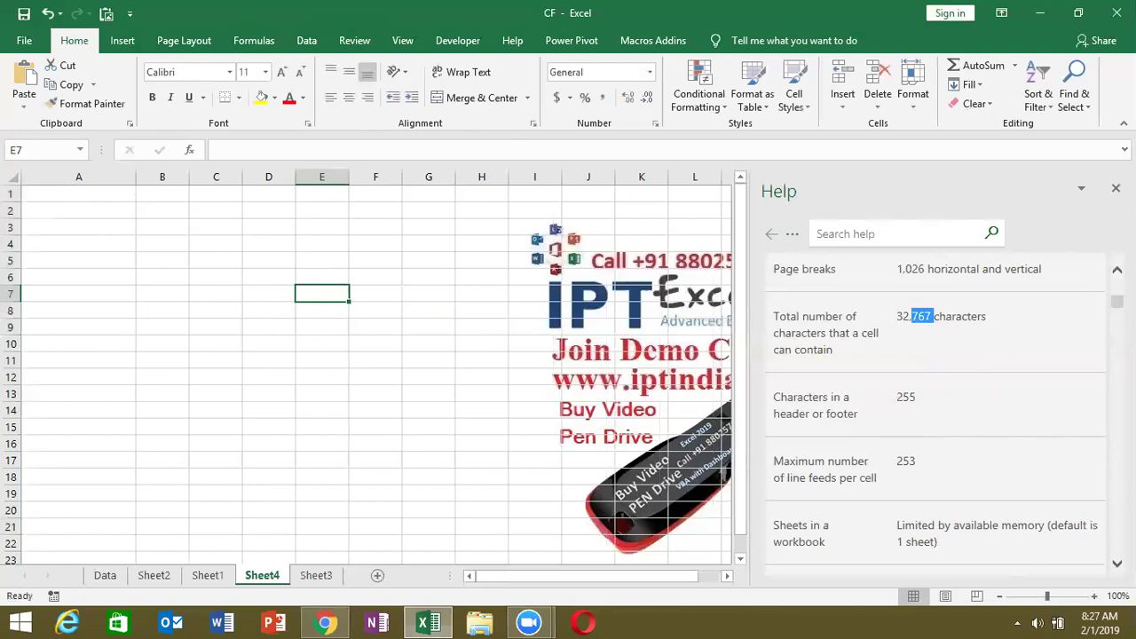
Step: Make column E slightly narrower and highlight the row and column-width limits in the Help article
scroll(876, 522, "up", 5)
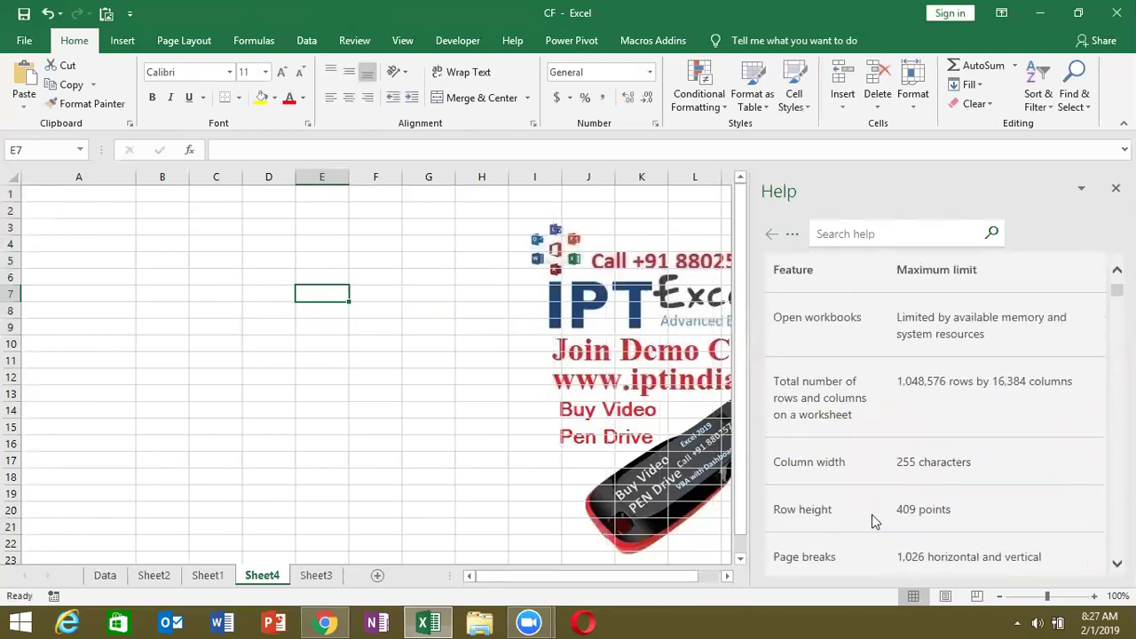
left_click_drag(347, 184, 342, 184)
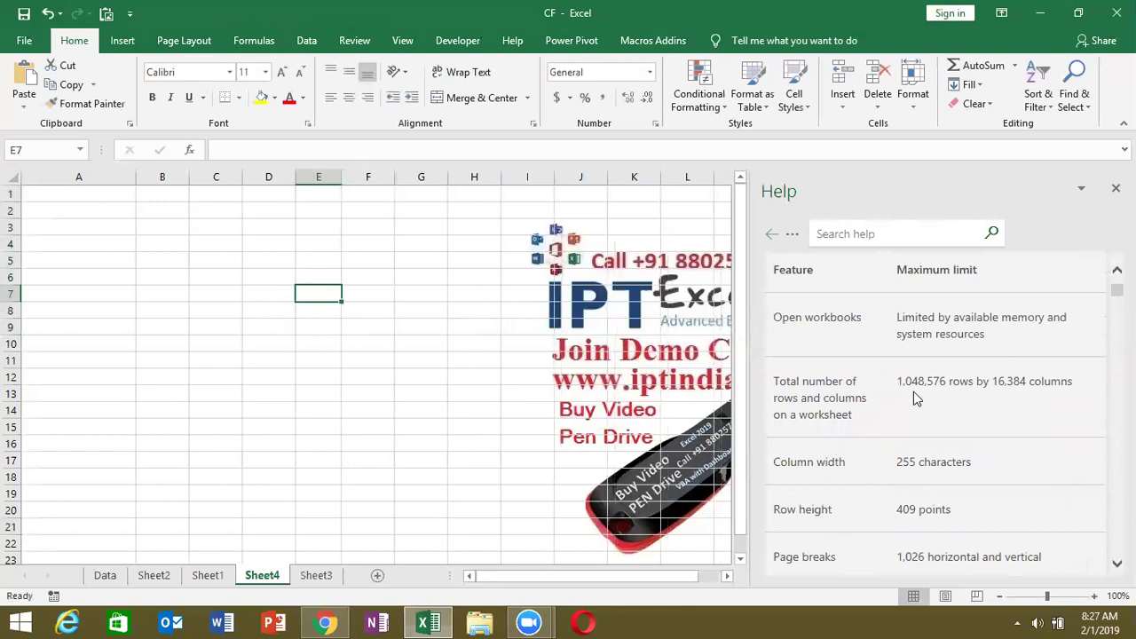
left_click_drag(897, 382, 926, 384)
left_click(996, 384)
left_click_drag(1116, 291, 1116, 294)
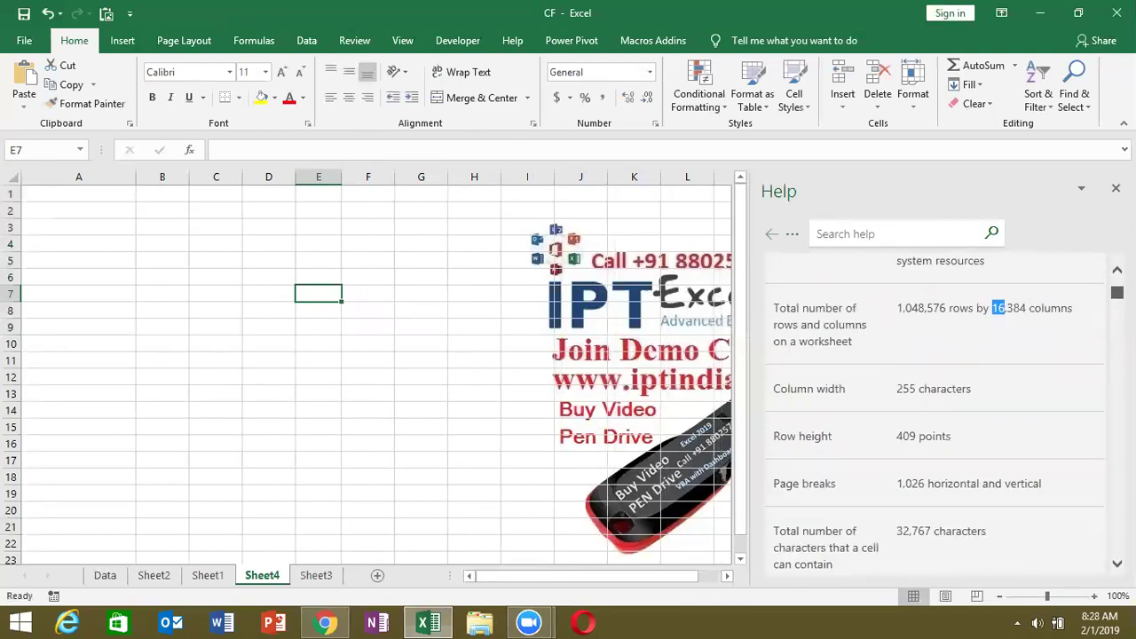
scroll(915, 504, "up", 2)
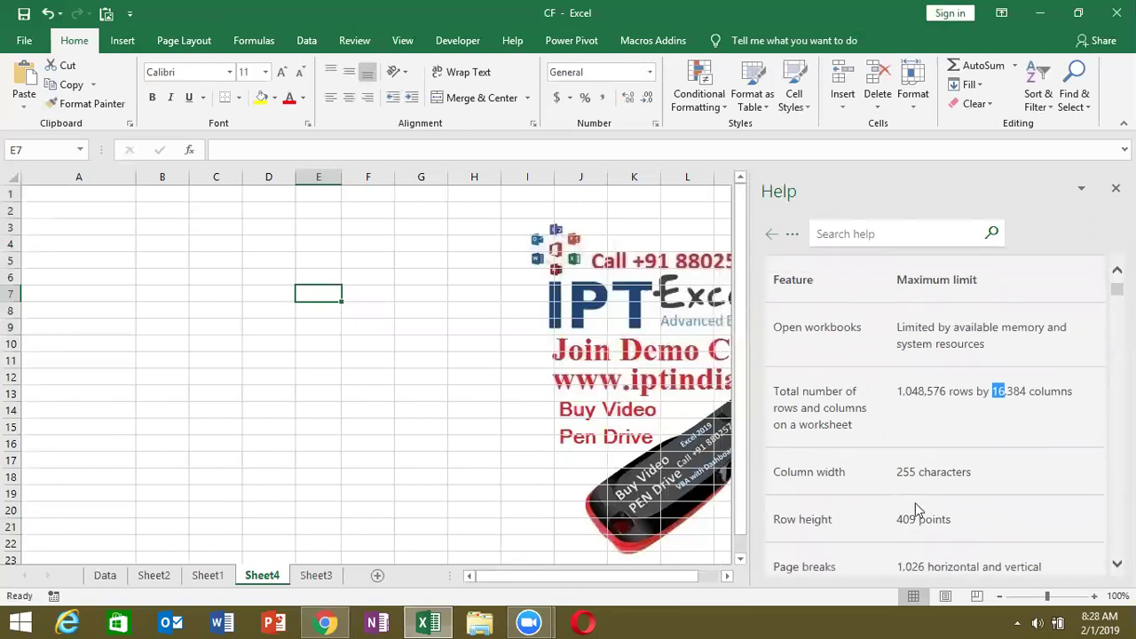
double_click(818, 471)
Step: Widen column A to 610 pixels, then shrink it back to about 130 pixels
left_click_drag(135, 176, 526, 242)
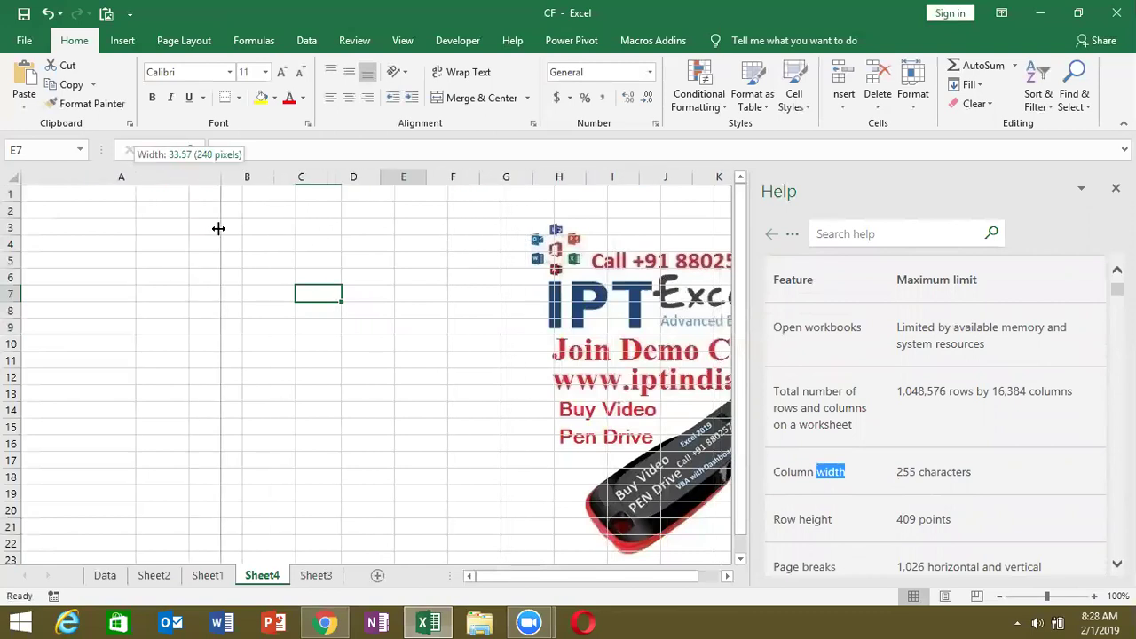
left_click_drag(526, 242, 136, 231)
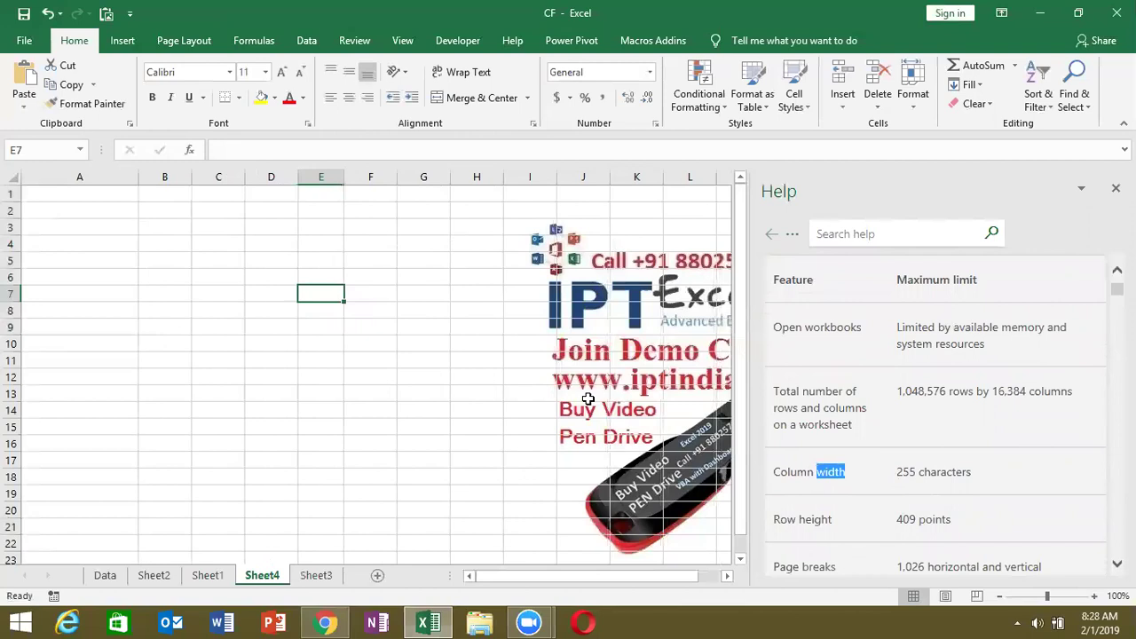
scroll(1058, 559, "down", 2)
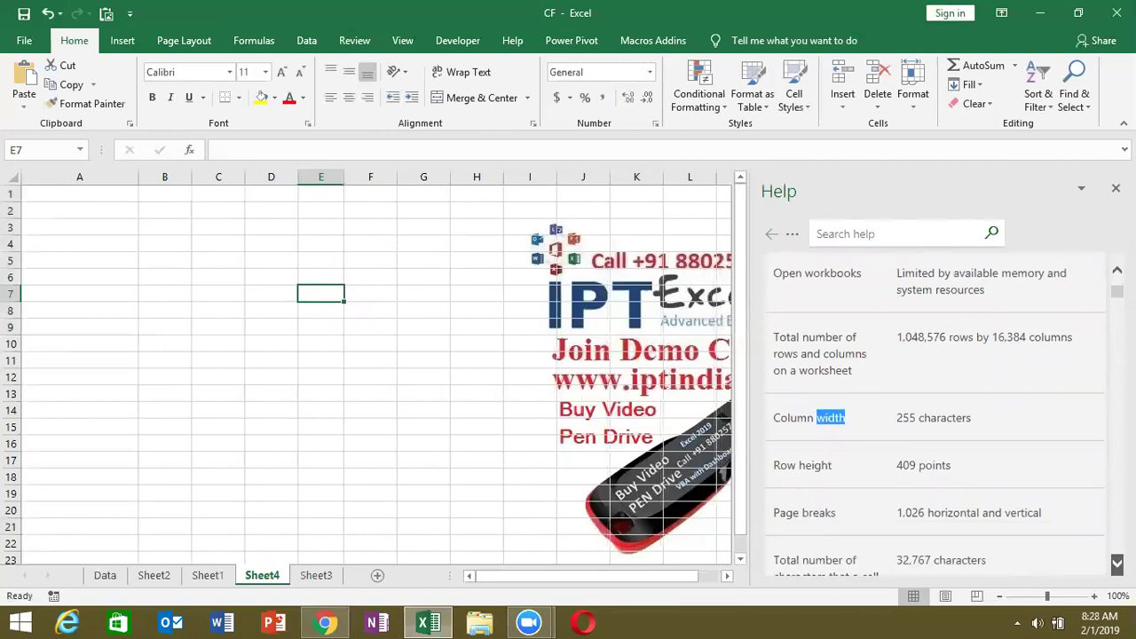
left_click_drag(896, 531, 909, 537)
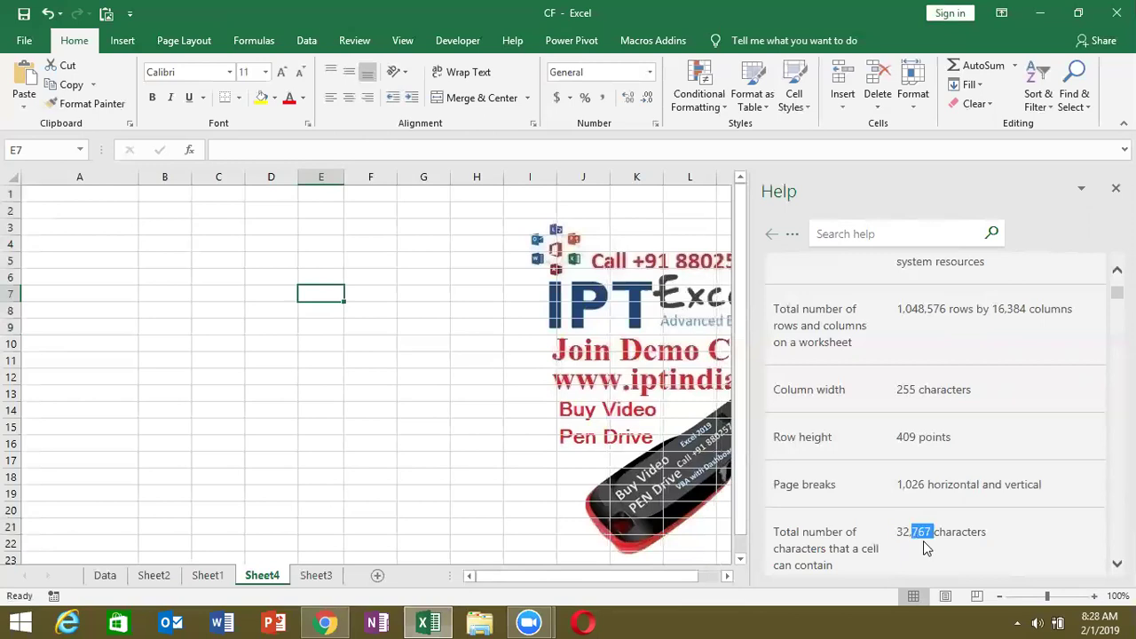
Step: Highlight the 255-character column width limit, scroll through the limits table, and return to B4
double_click(913, 393)
scroll(932, 417, "down", 6)
scroll(931, 417, "down", 6)
scroll(931, 417, "up", 8)
scroll(931, 408, "up", 8)
scroll(932, 408, "down", 6)
scroll(931, 408, "down", 6)
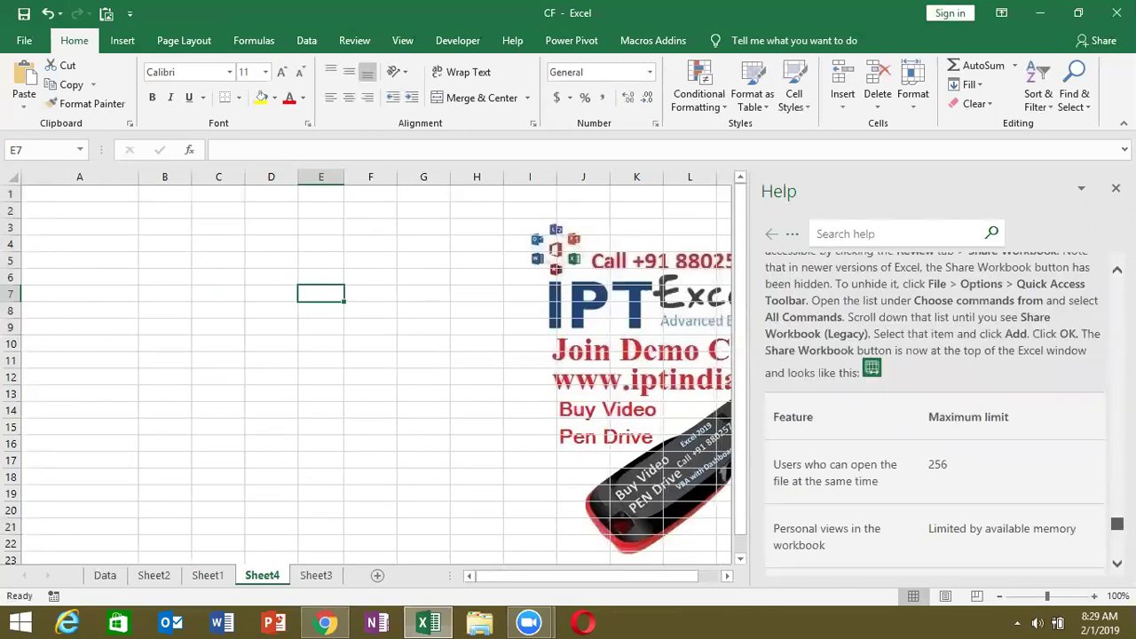
scroll(931, 408, "down", 6)
scroll(932, 408, "up", 10)
scroll(931, 408, "up", 5)
scroll(931, 408, "up", 3)
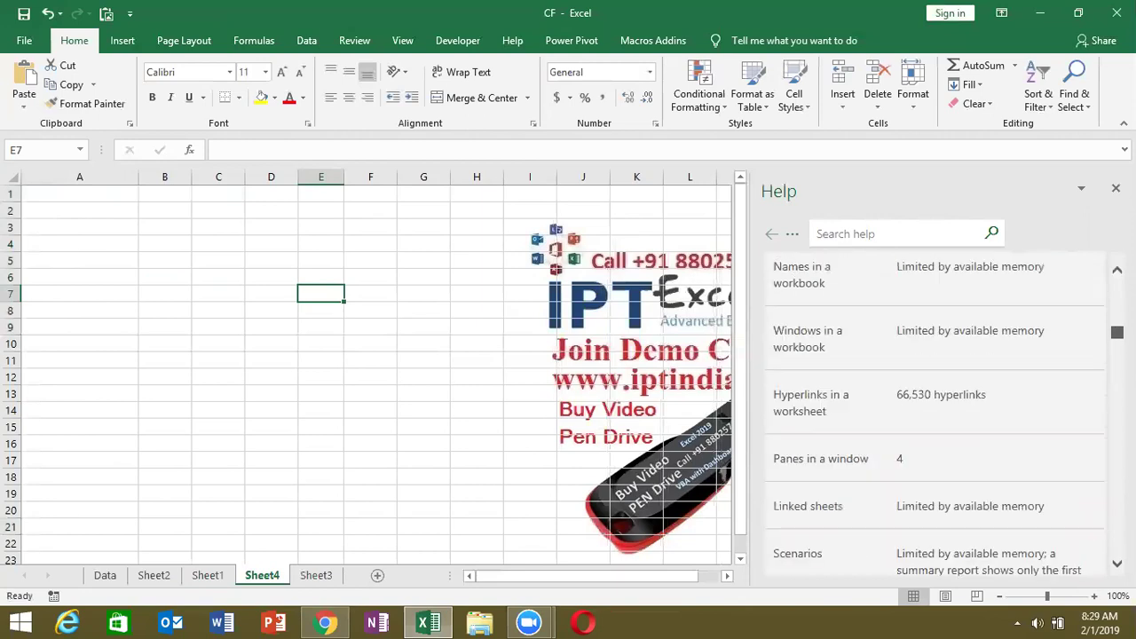
scroll(931, 408, "up", 10)
left_click(144, 244)
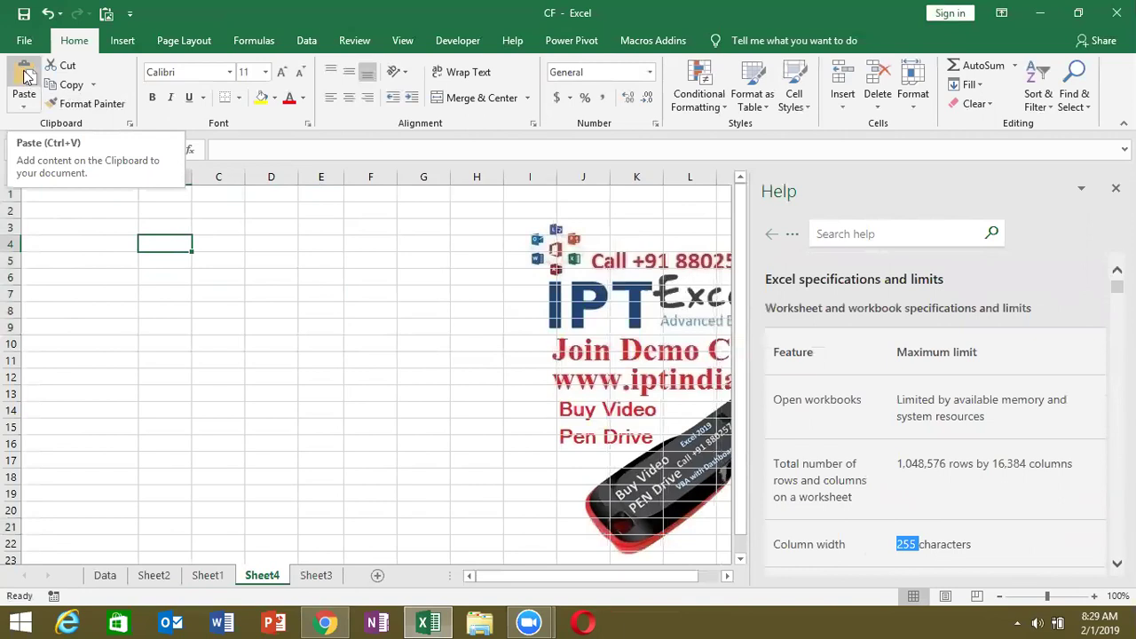
left_click(131, 306)
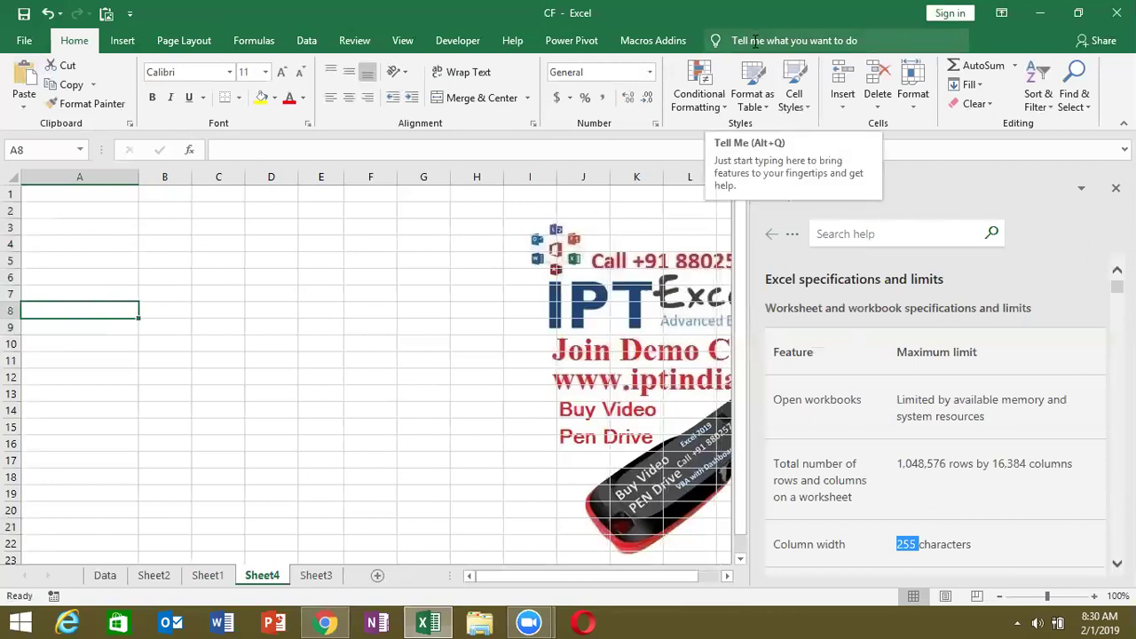
Step: Search Help for 'sortcut' and open the Keyboard shortcuts in Excel for Windows article
left_click(854, 235)
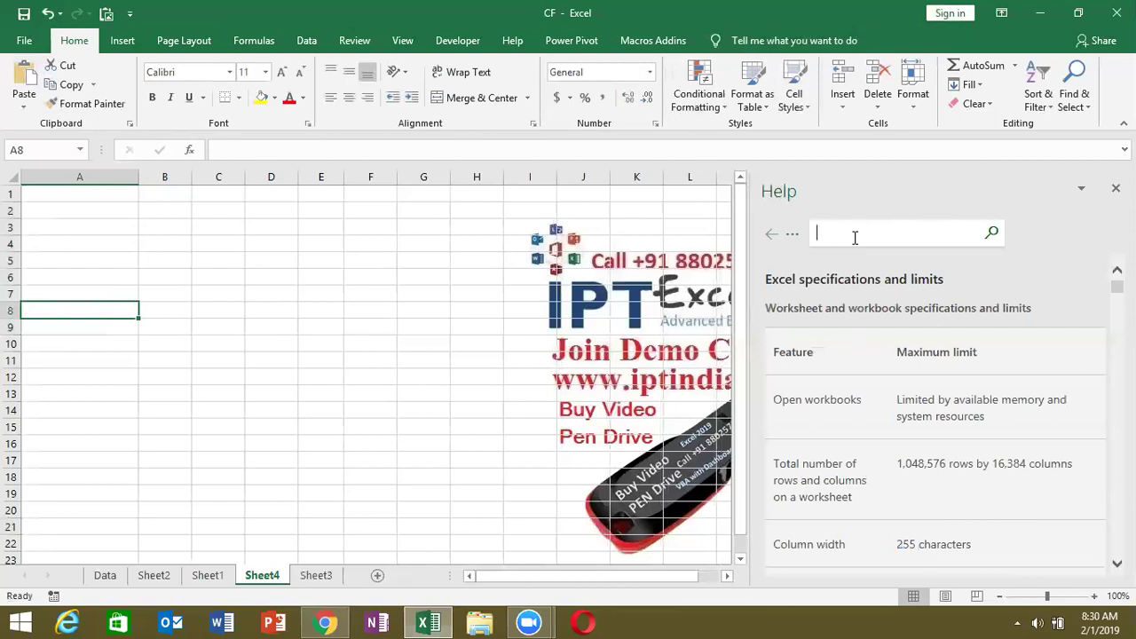
type("sortcut")
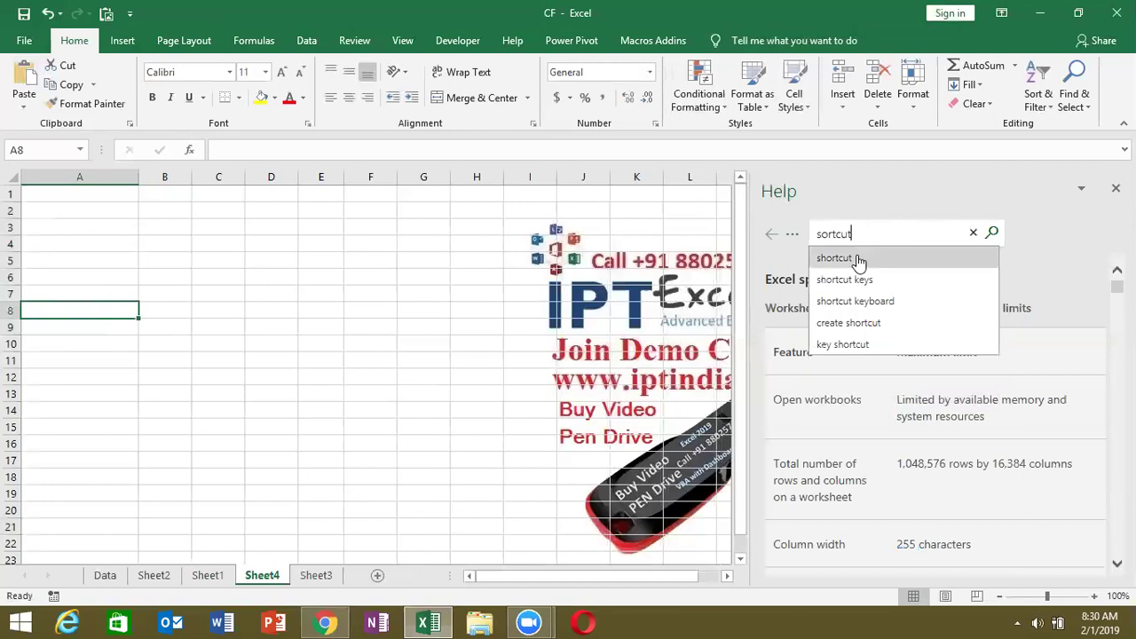
left_click(857, 259)
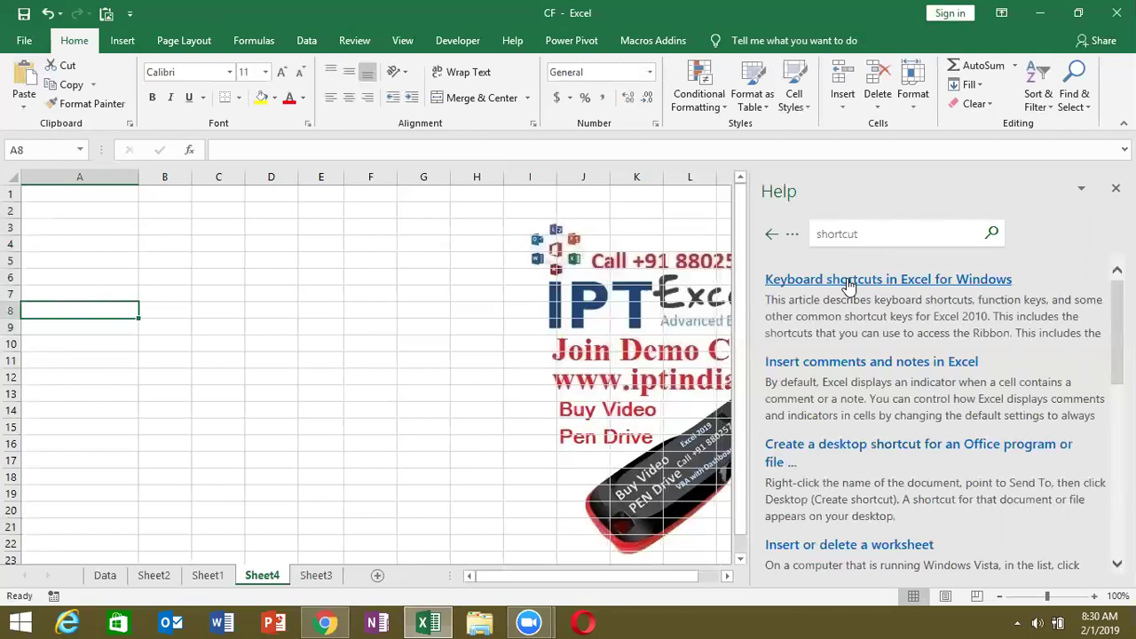
left_click(847, 280)
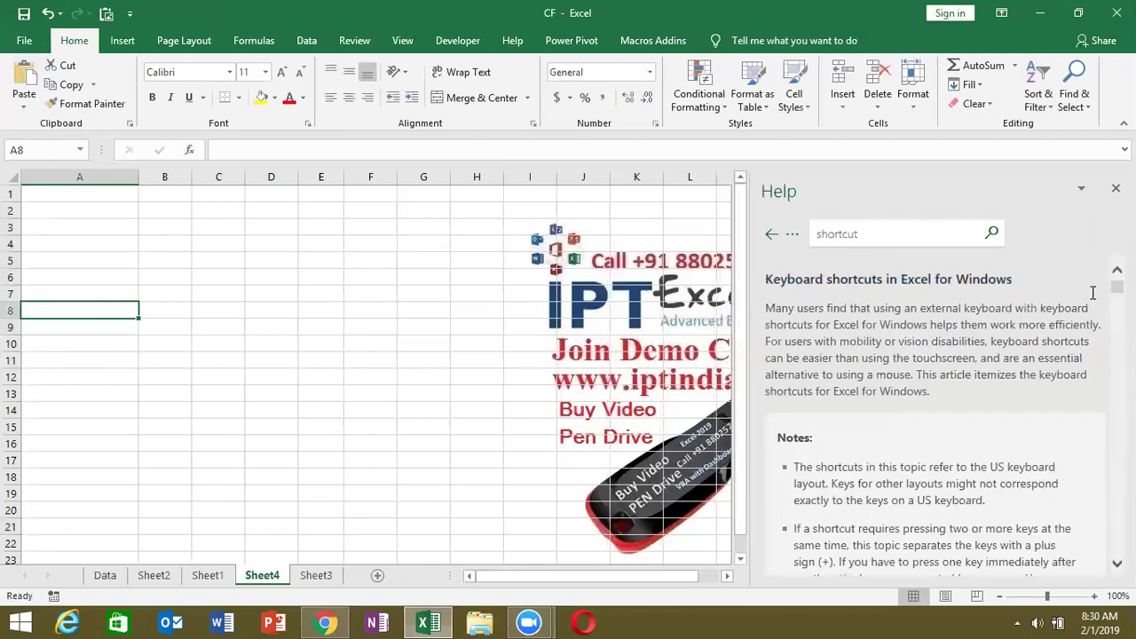
Step: Scroll through the shortcut lists and KeyTips section, then close the Help pane
scroll(935, 409, "down", 1)
scroll(935, 408, "down", 3)
scroll(935, 409, "down", 3)
scroll(935, 408, "down", 2)
scroll(931, 408, "down", 3)
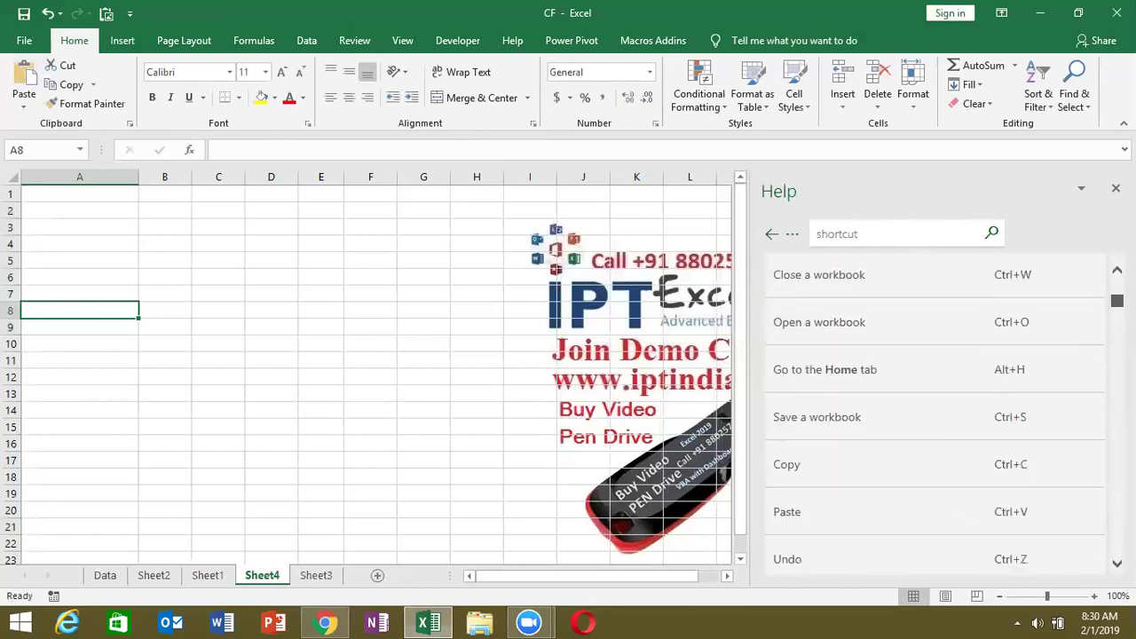
scroll(932, 408, "down", 5)
scroll(932, 408, "down", 5)
scroll(932, 408, "down", 5)
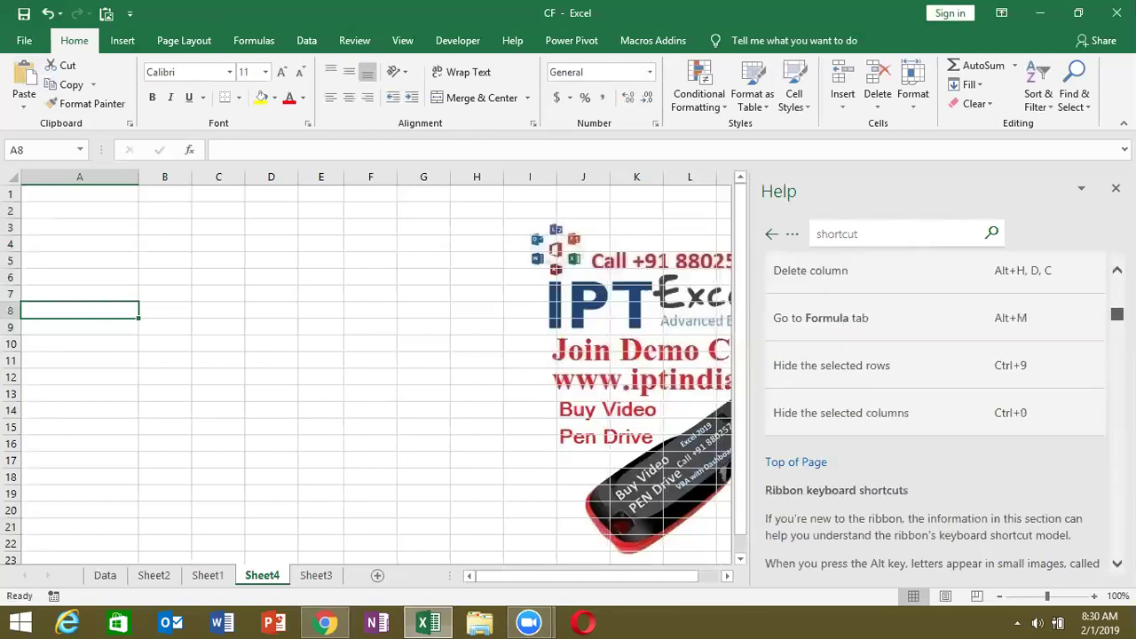
scroll(932, 408, "down", 3)
scroll(932, 408, "down", 5)
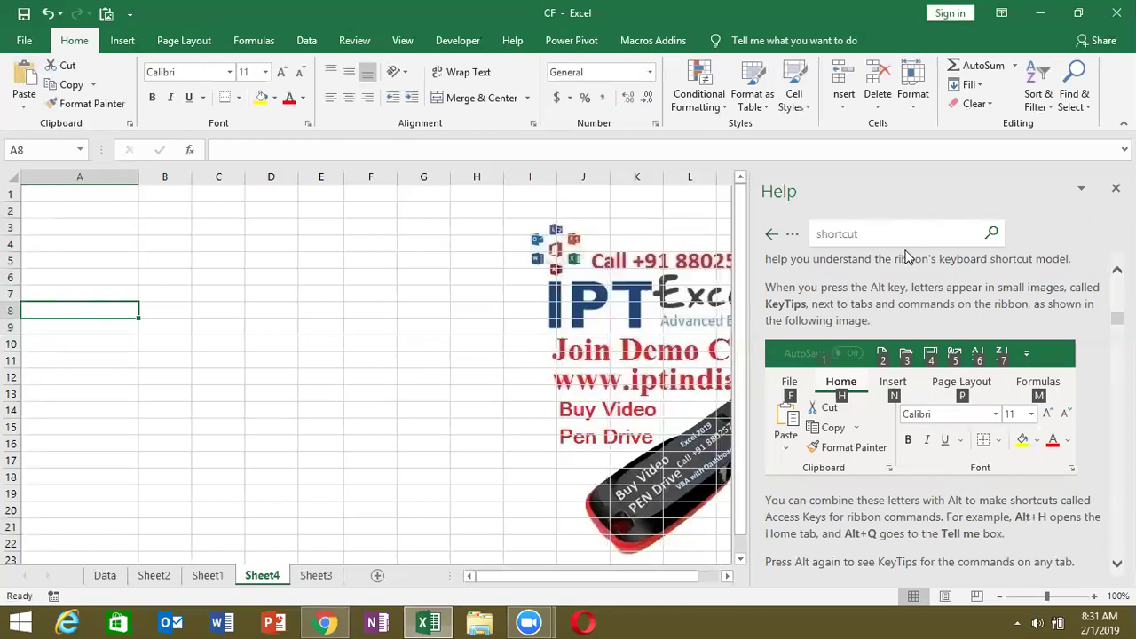
mouse_move(1116, 317)
left_mouse_down()
mouse_move(1116, 286)
mouse_move(1116, 309)
left_mouse_up()
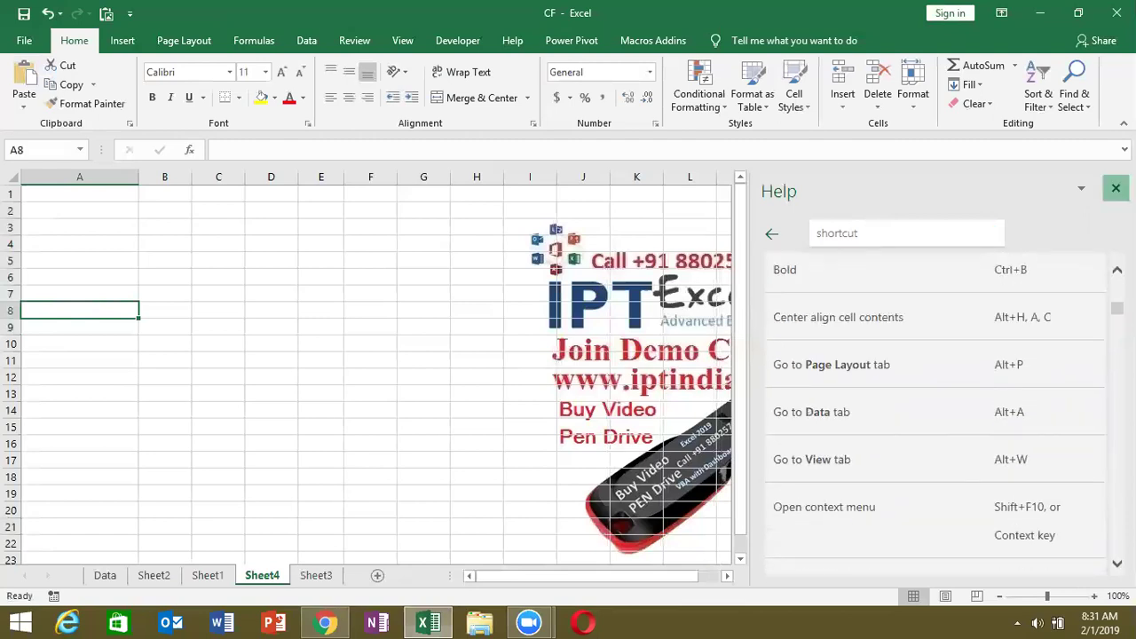
left_click(1116, 187)
Step: Select F10 and open the Fill Color palette with KeyTips Alt, H, H, then dismiss it
left_click(349, 338)
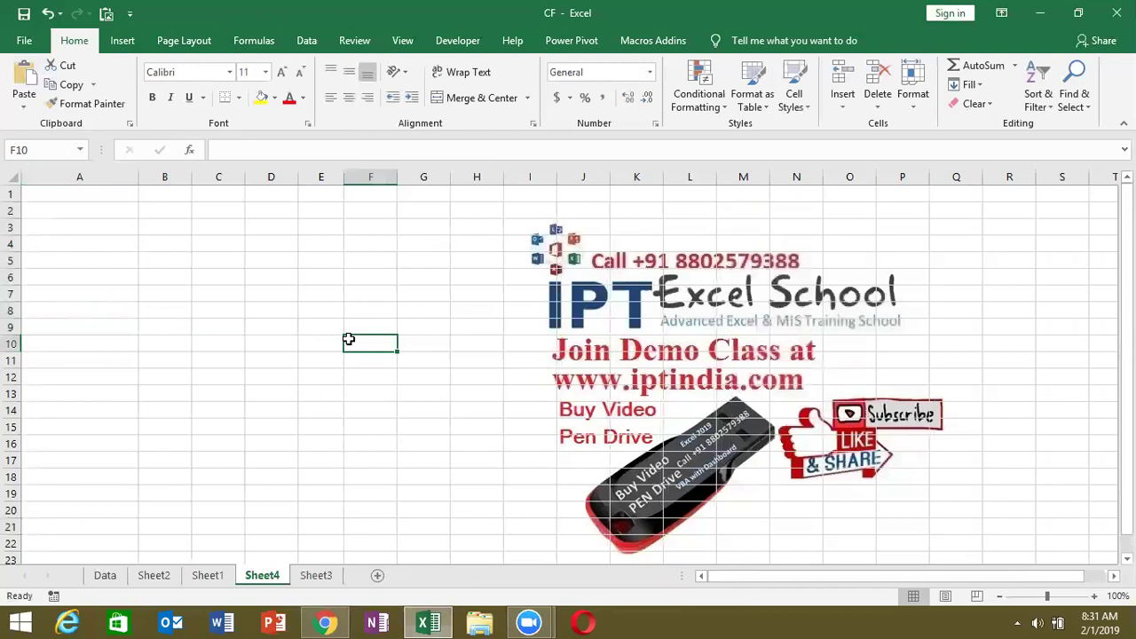
key("alt")
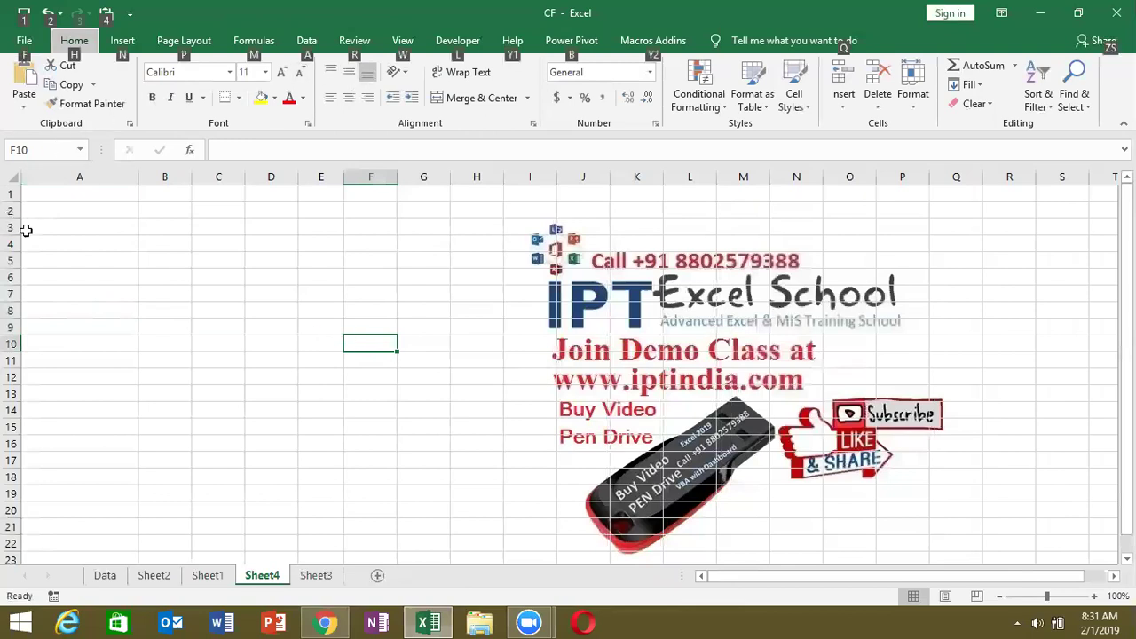
key("h")
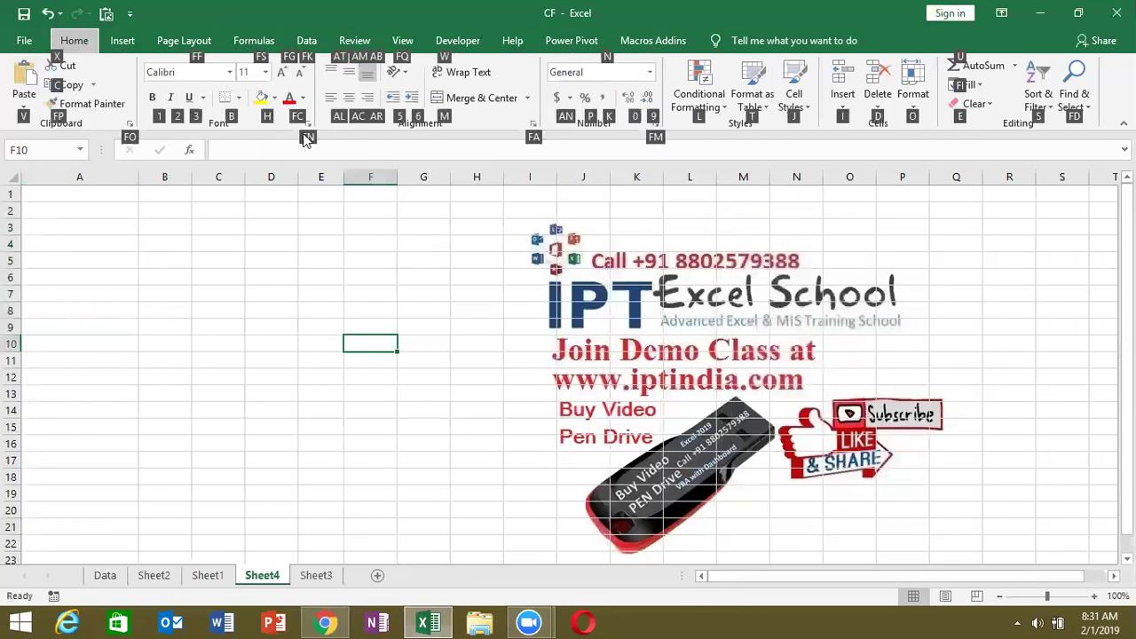
key("h")
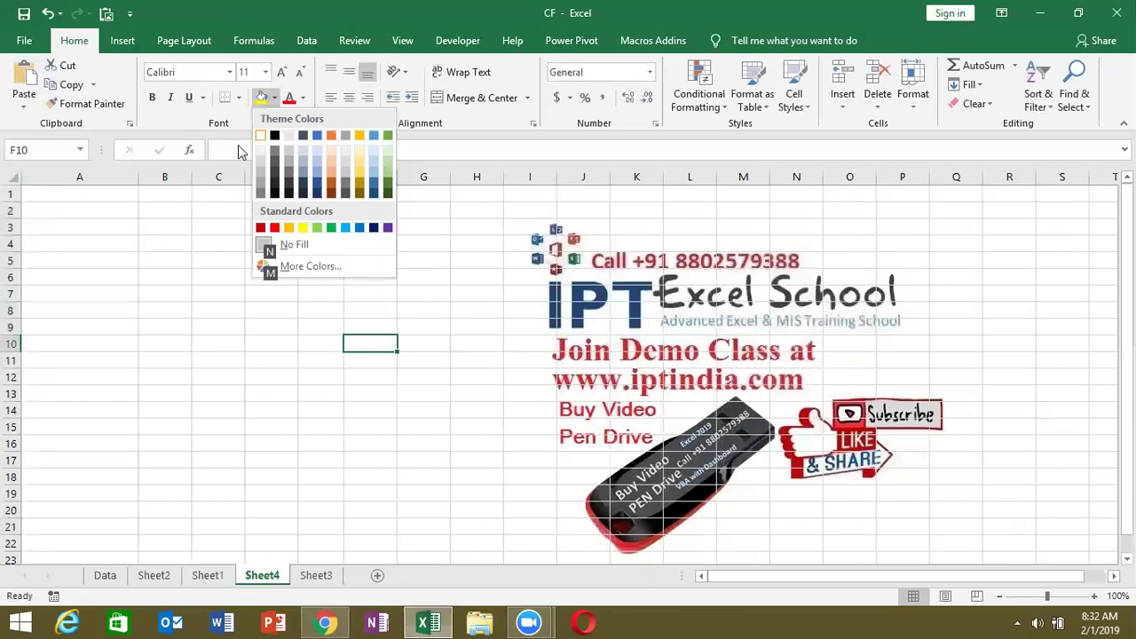
left_click(157, 236)
Step: Select B3, toggle the ribbon KeyTips, and open B3's shortcut menu with Shift+F10
right_click(168, 224)
key("Escape")
key("alt")
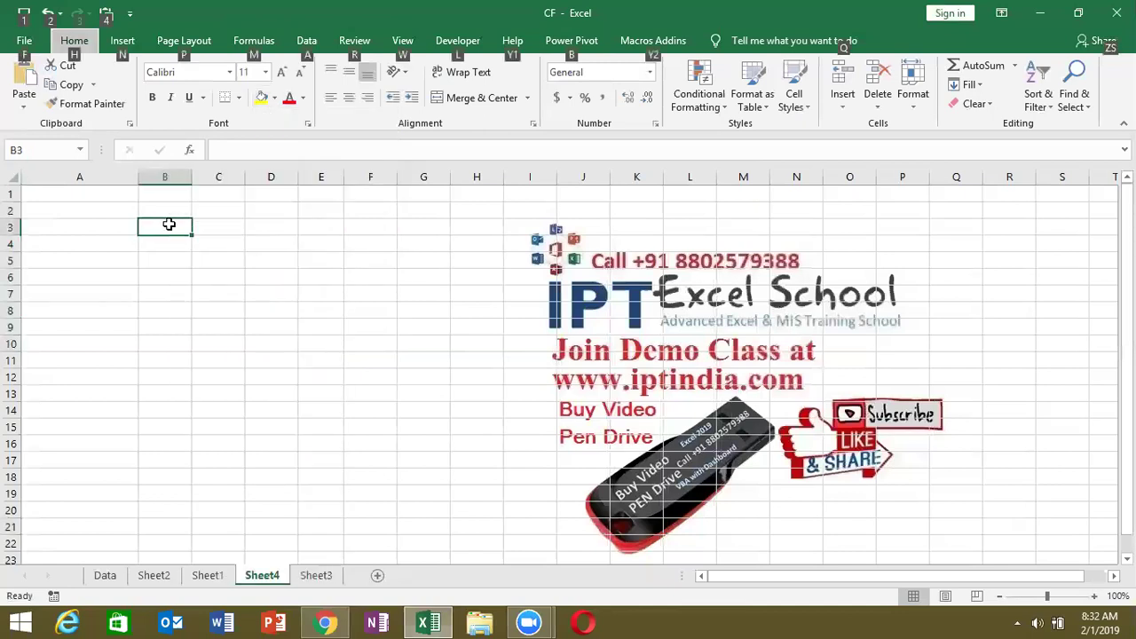
key("alt")
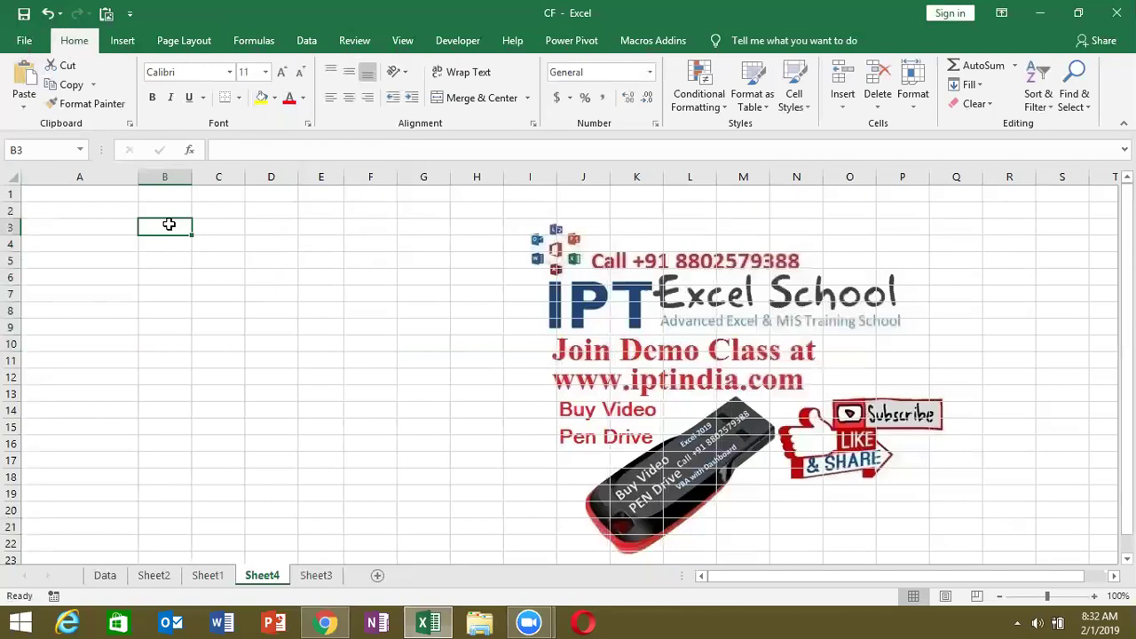
key("shift+F10")
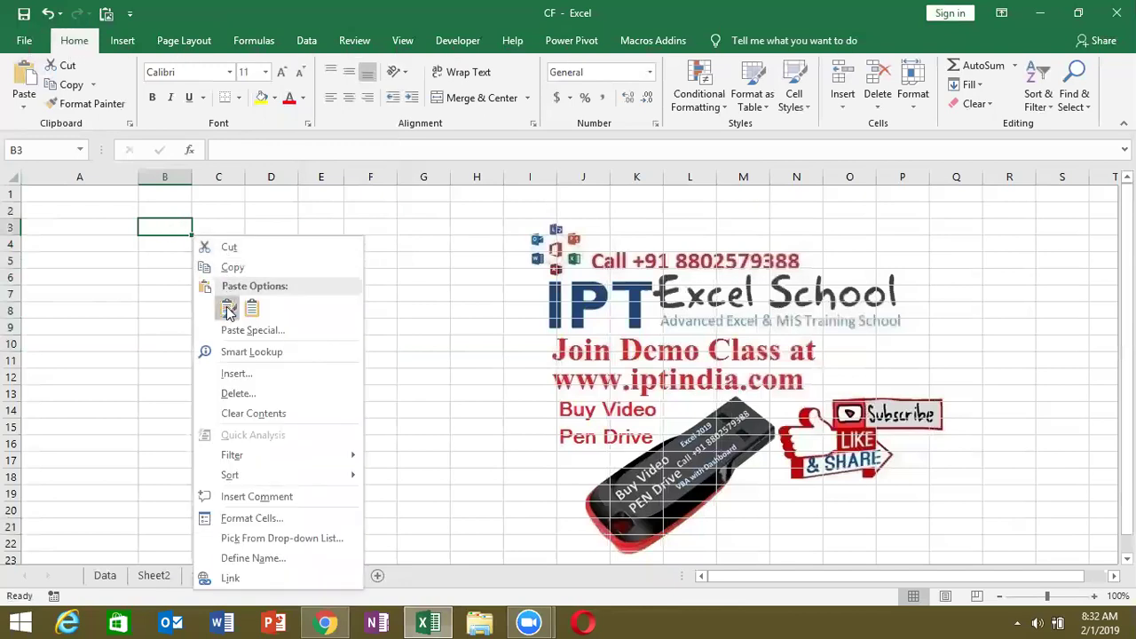
Step: Open Format Cells for B3, move it to the centre, and choose Currency keeping the $ symbol
left_click(225, 522)
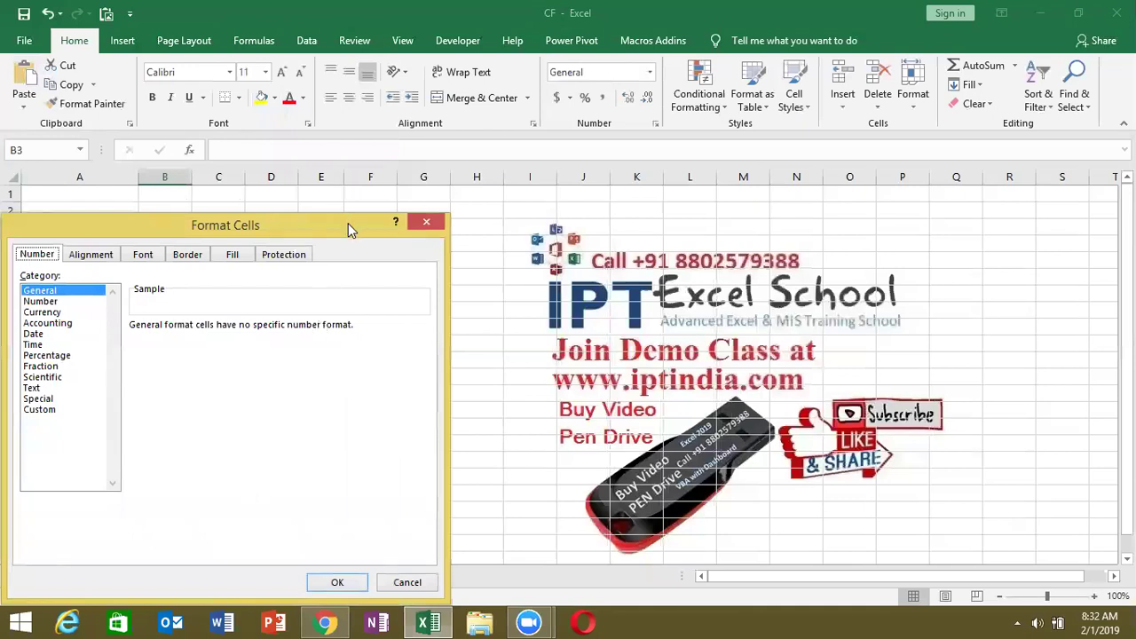
left_click_drag(348, 228, 551, 168)
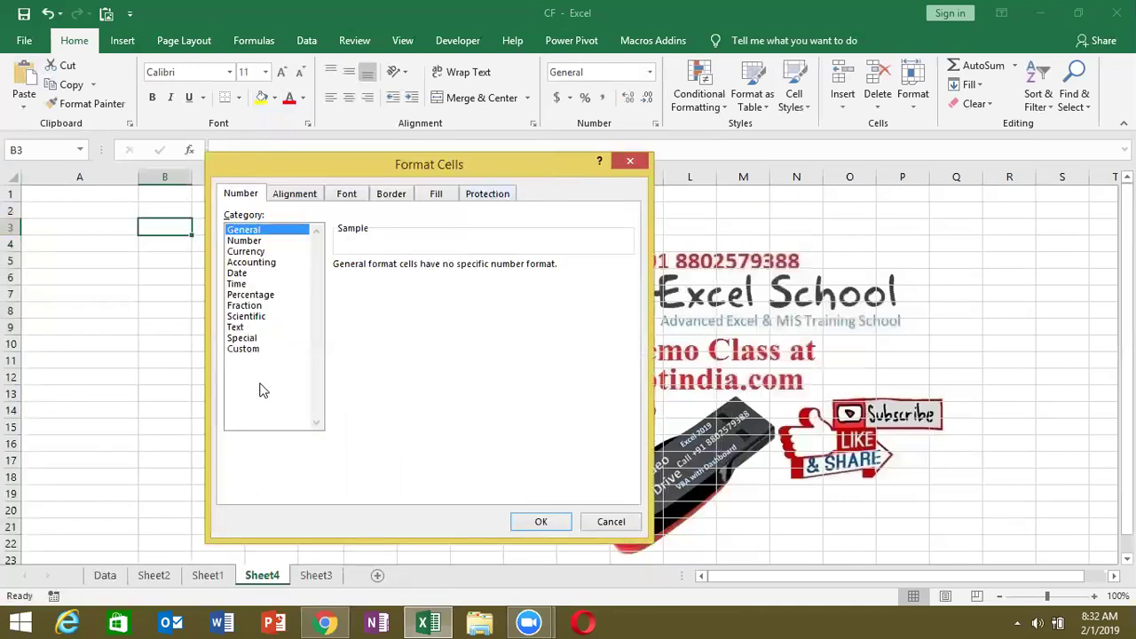
key("Down")
key("Down")
key("Tab")
key("Down")
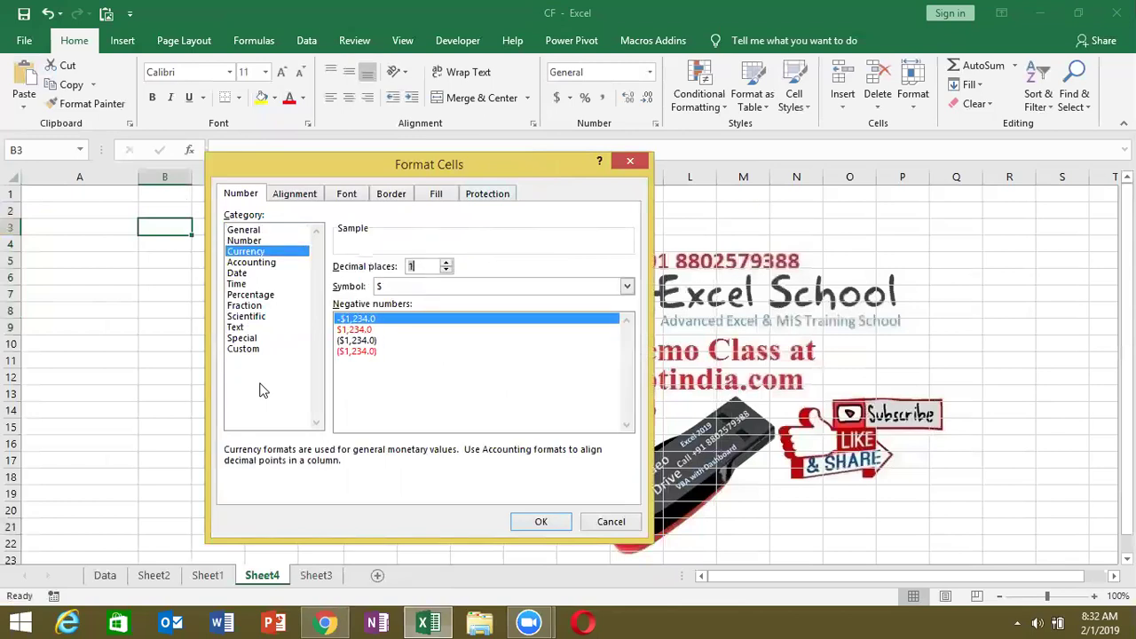
key("Tab")
key("alt+Down")
key("Escape")
Step: Step through to the Protection tab, toggle Locked off and back on, and close the dialog
key("ctrl+Tab")
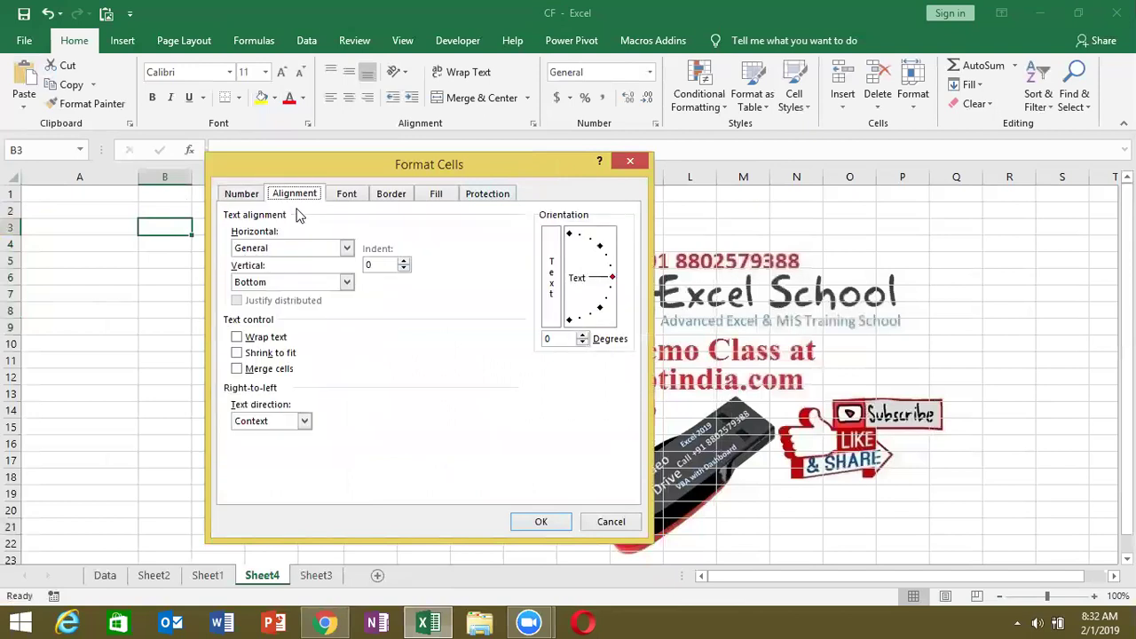
key("ctrl+Tab")
key("ctrl+Tab")
key("ctrl+Tab")
key("ctrl+Tab")
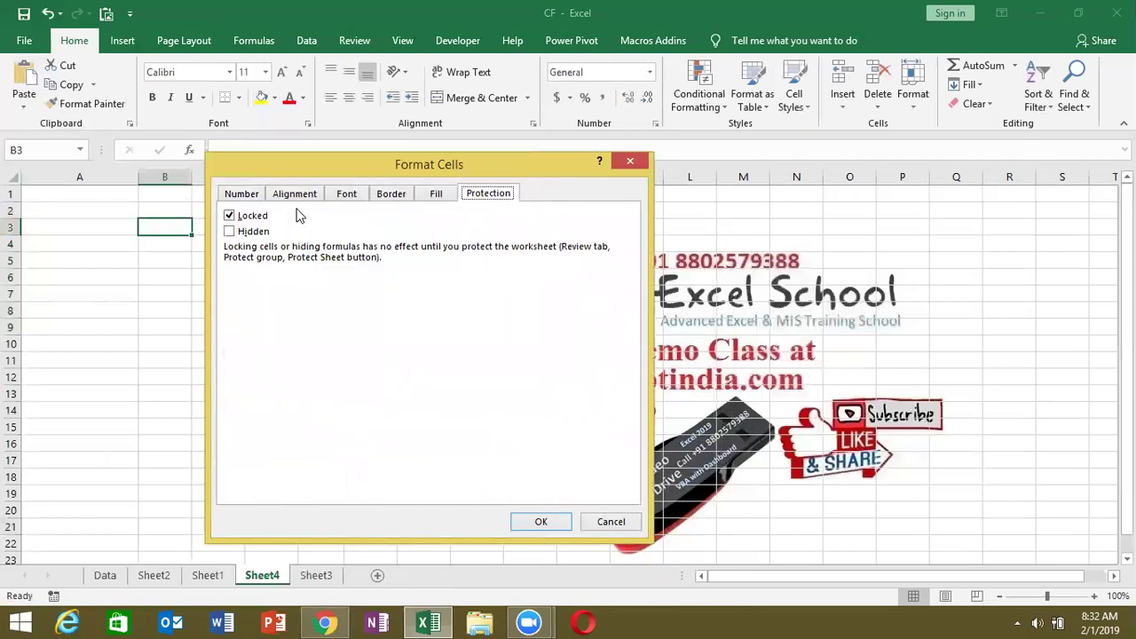
key("Tab")
key("space")
key("space")
key("space")
key("space")
key("Return")
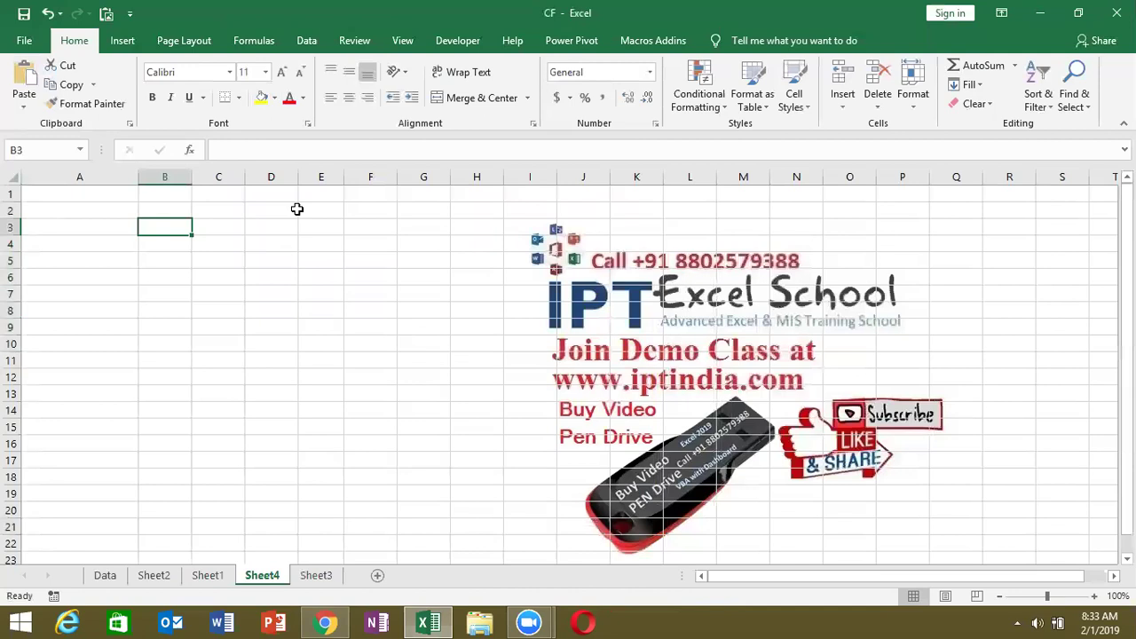
key("super+d")
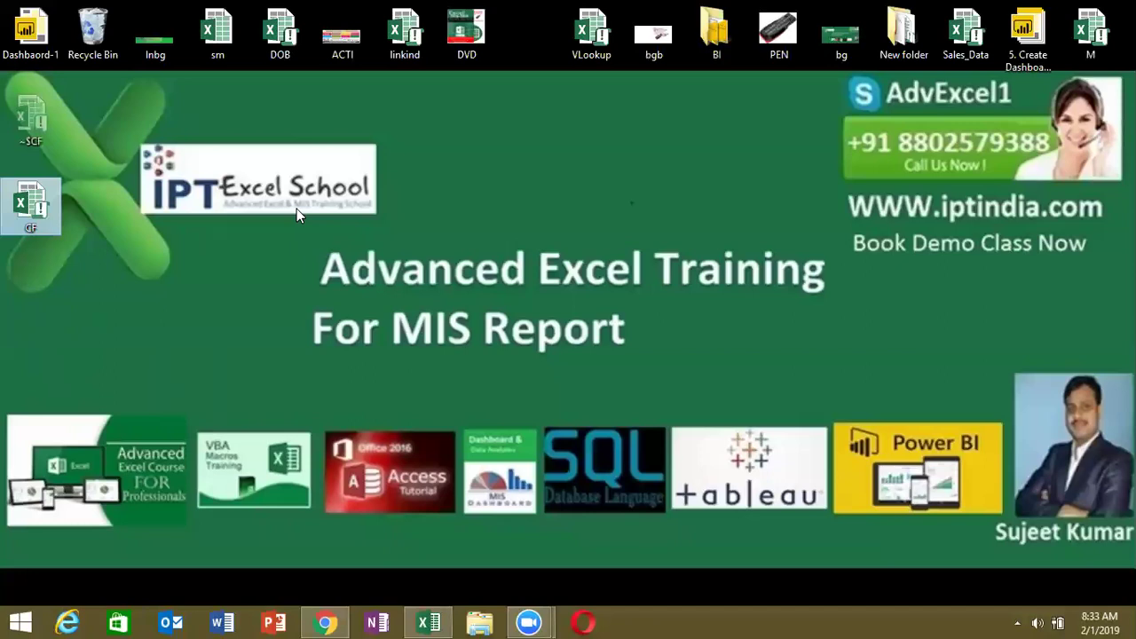